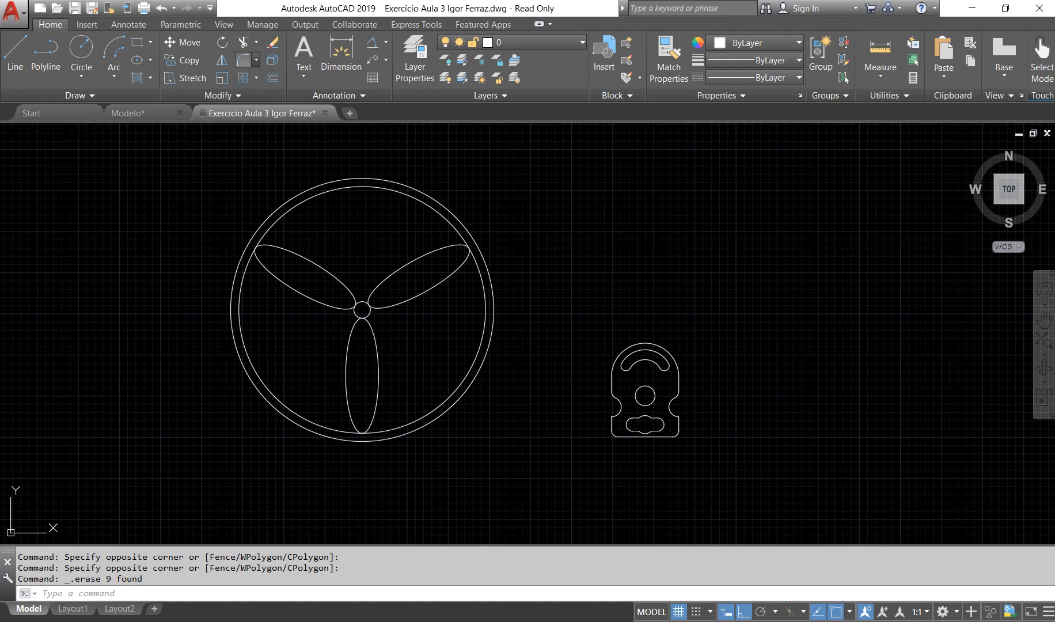
click(255, 59)
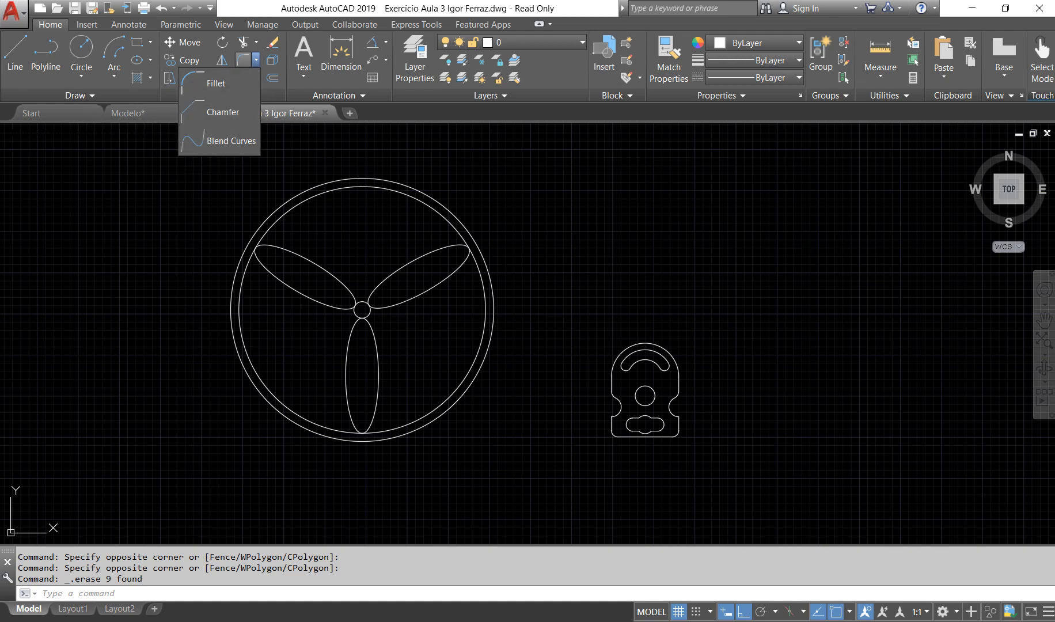
key(Escape)
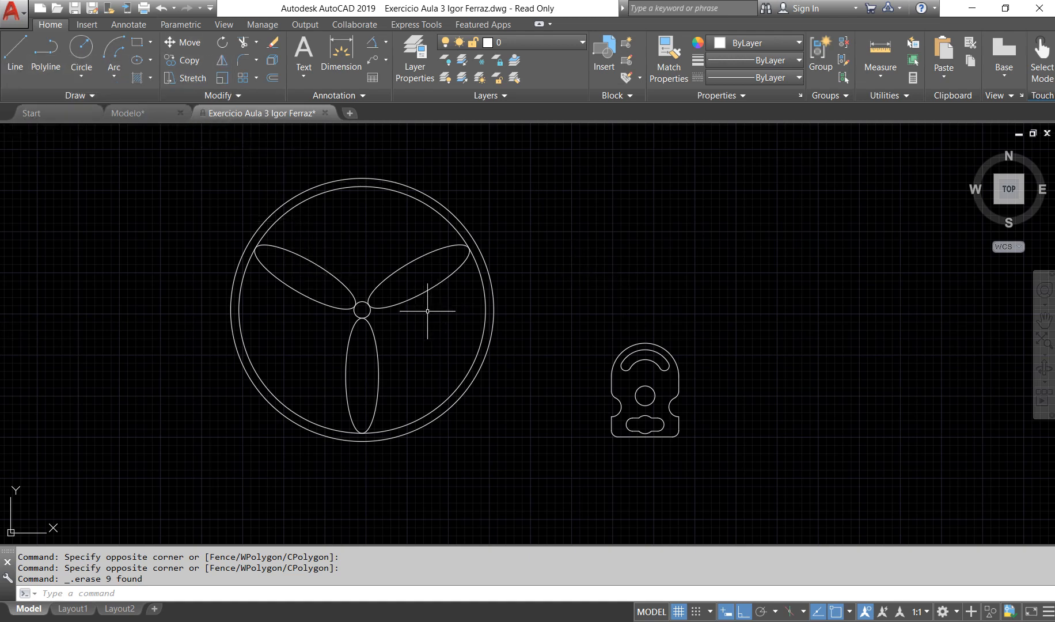
Step: Move the whole slotted plate horizontally to the right, farther away from the fan drawing, using freely picked points
mouse_move(689, 331)
middle_down()
mouse_move(605, 337)
mouse_move(551, 360)
middle_up()
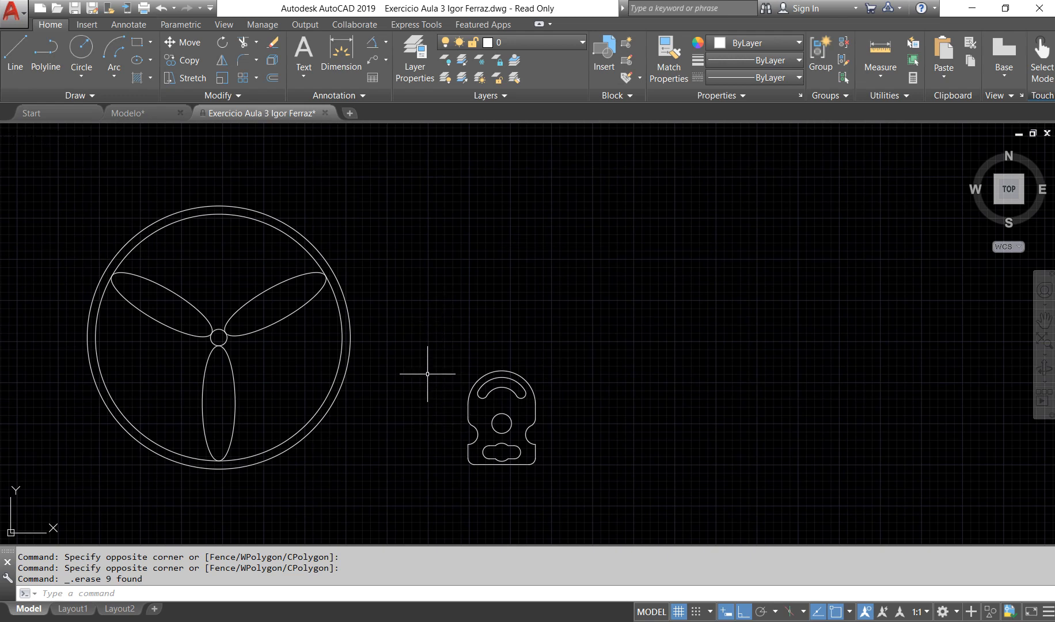
click(422, 338)
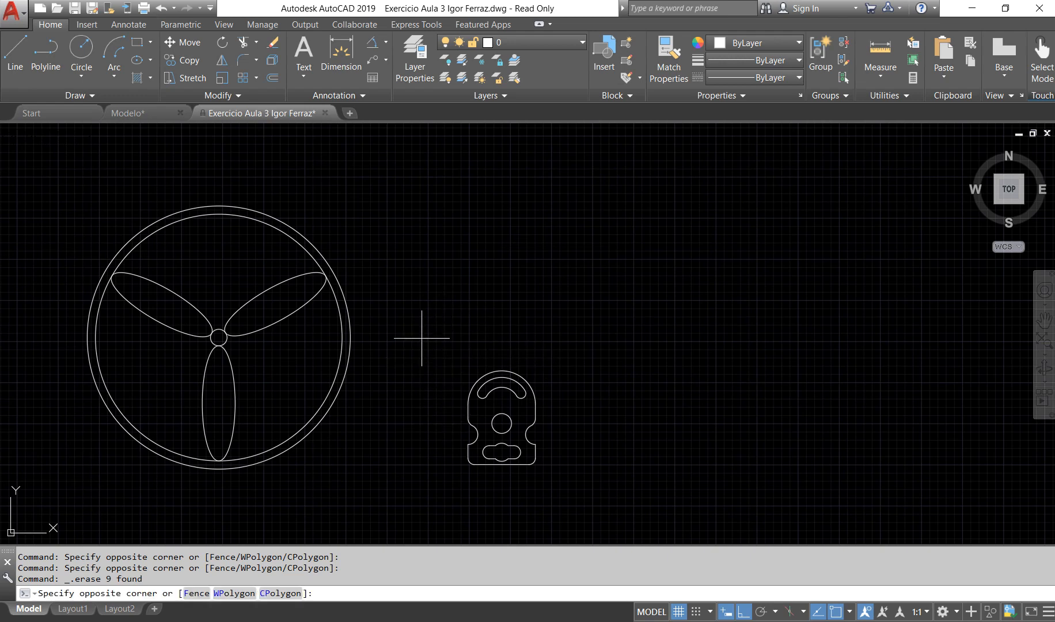
click(557, 488)
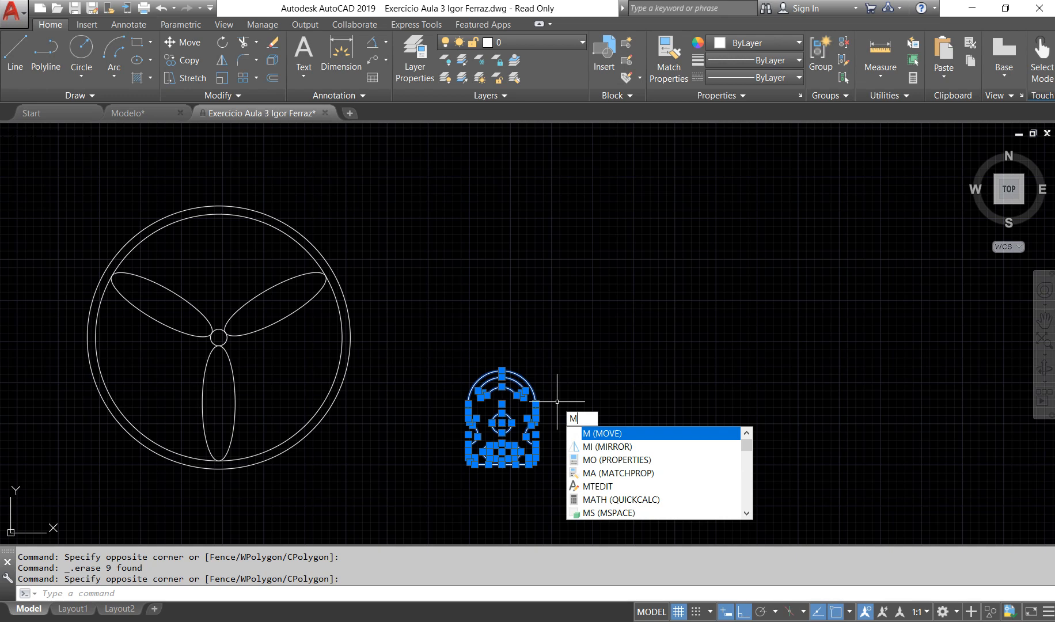
key(Return)
click(559, 405)
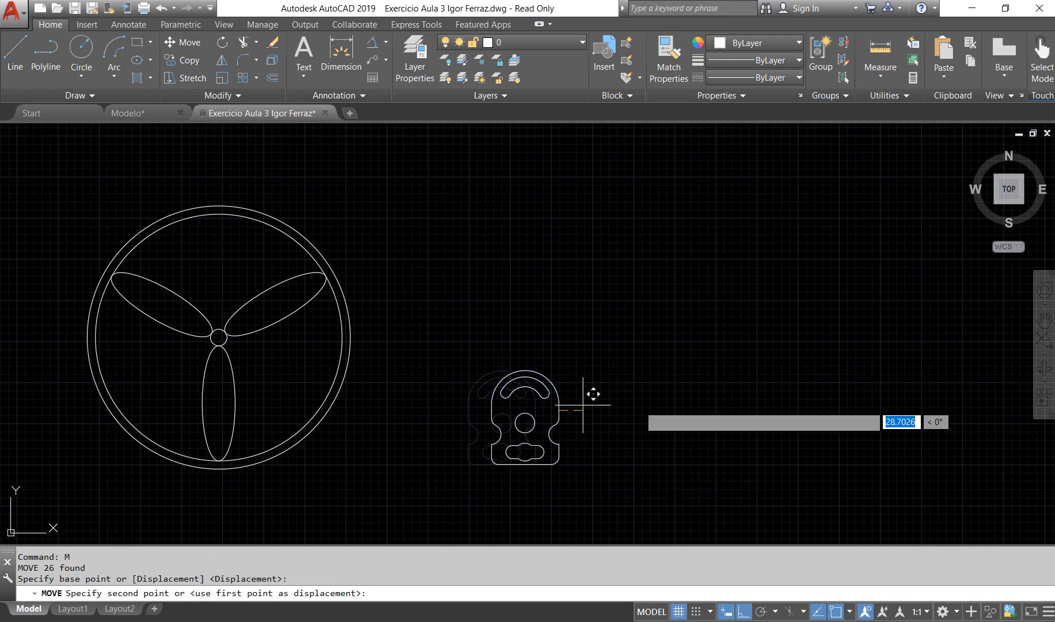
click(752, 398)
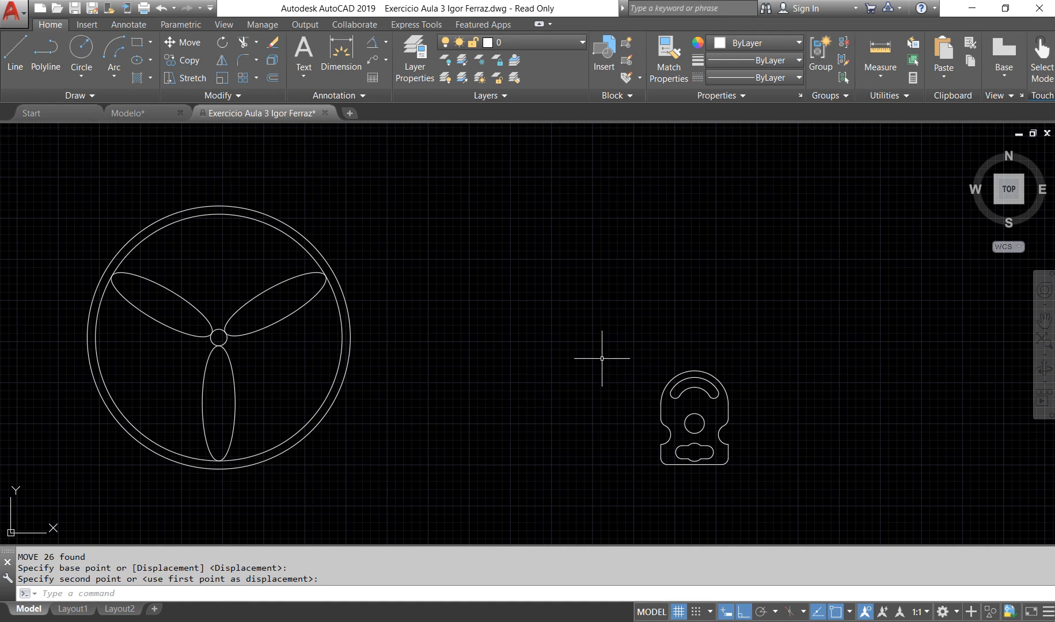
click(603, 323)
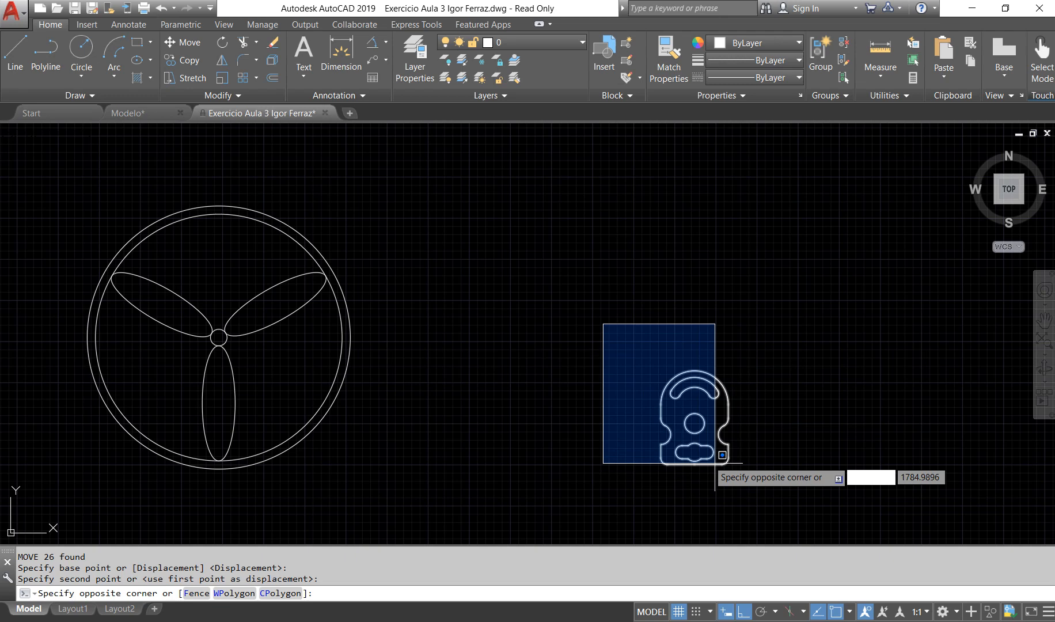
click(613, 346)
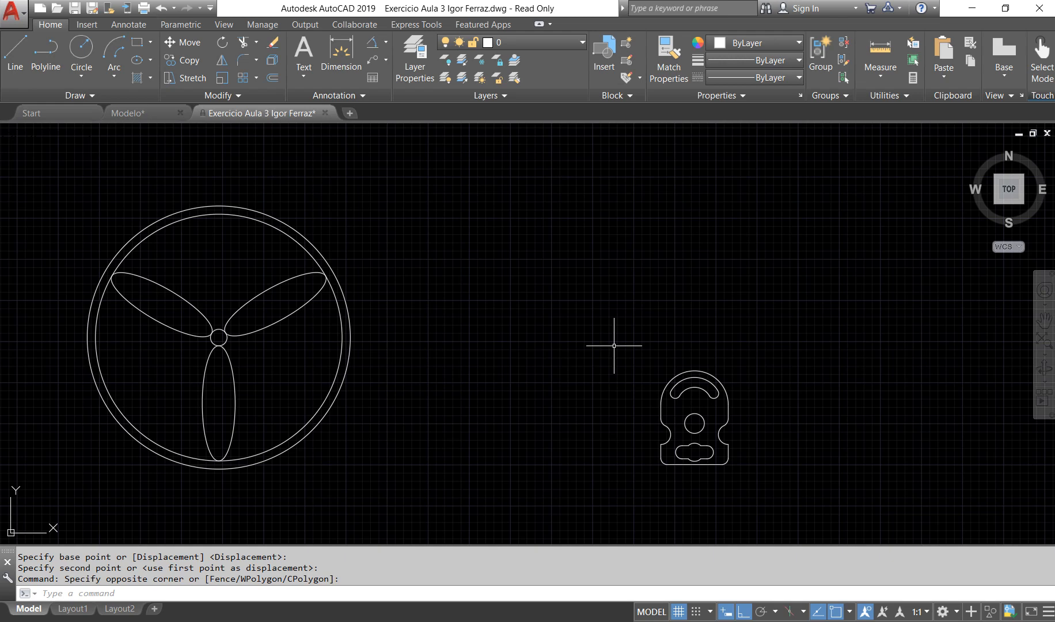
click(623, 338)
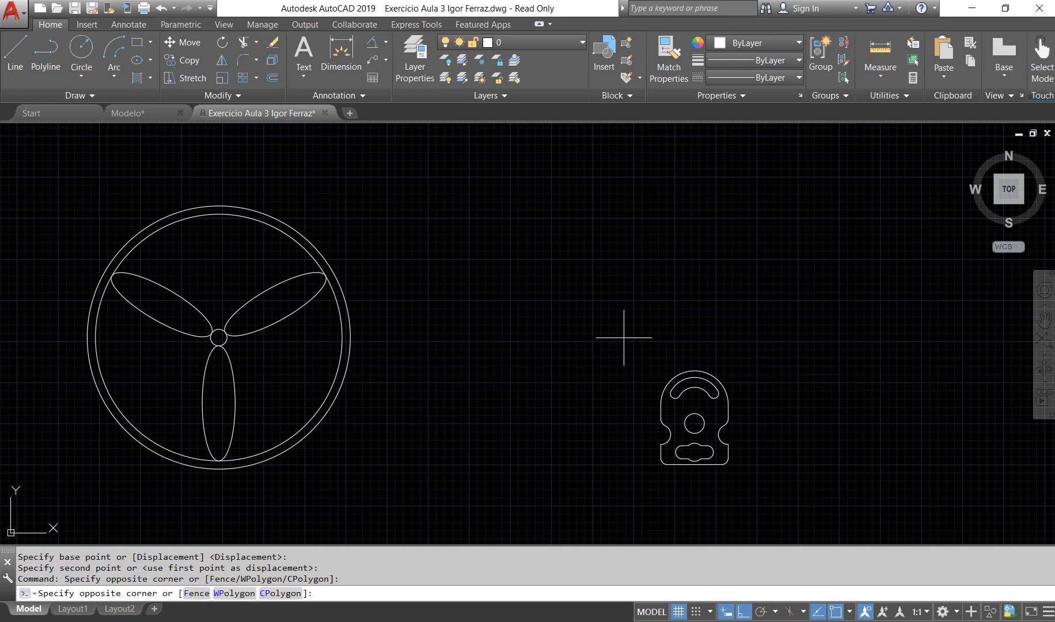
click(754, 491)
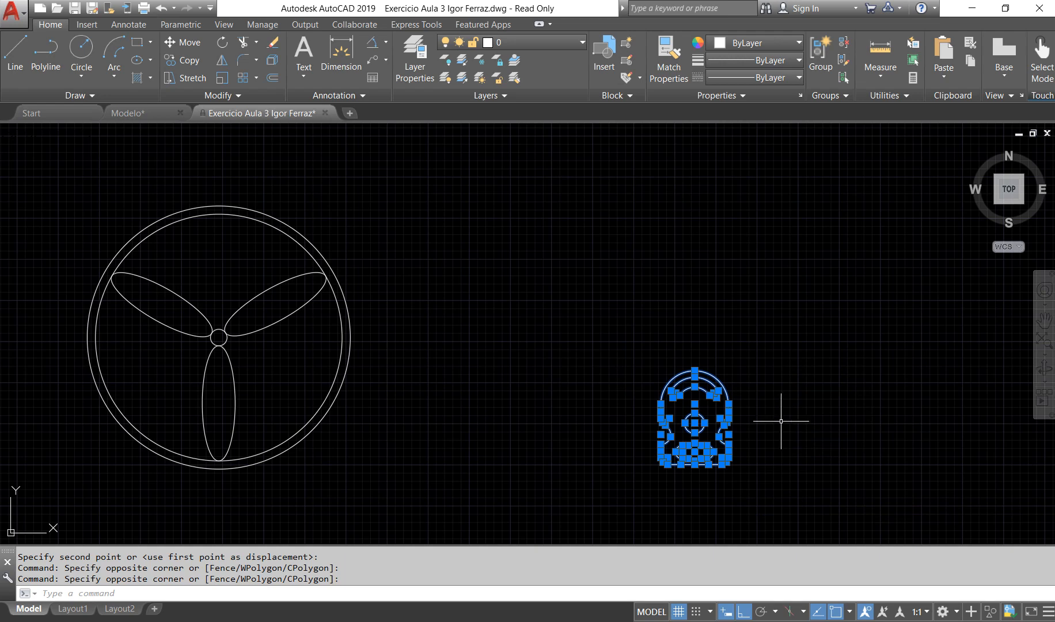
key(Escape)
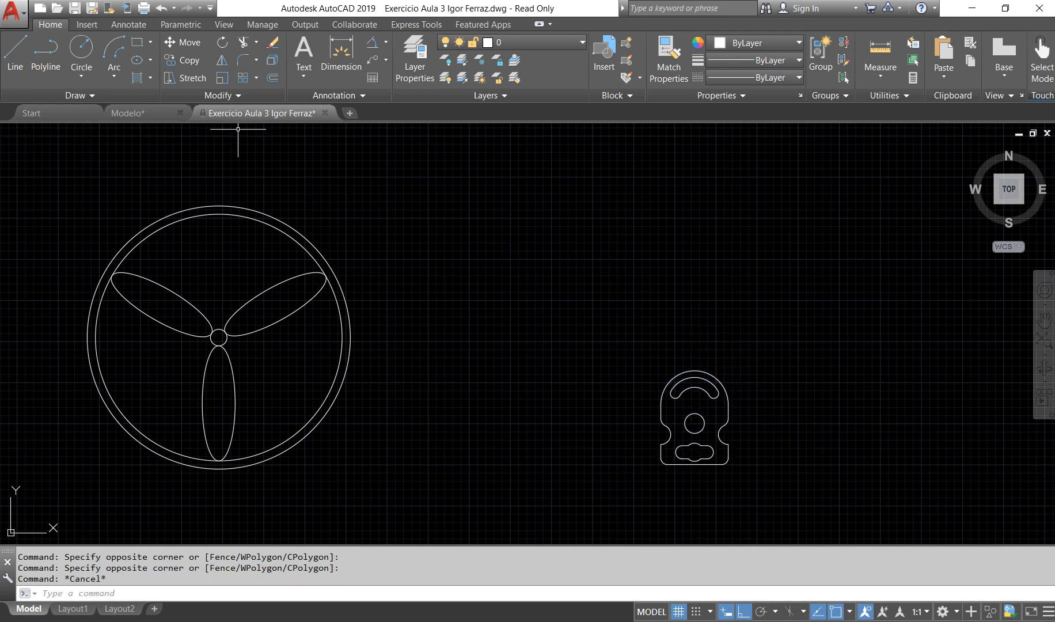
Step: Move the whole slotted plate a short distance farther right, using a base point in the empty area beside the fan
click(606, 327)
click(783, 493)
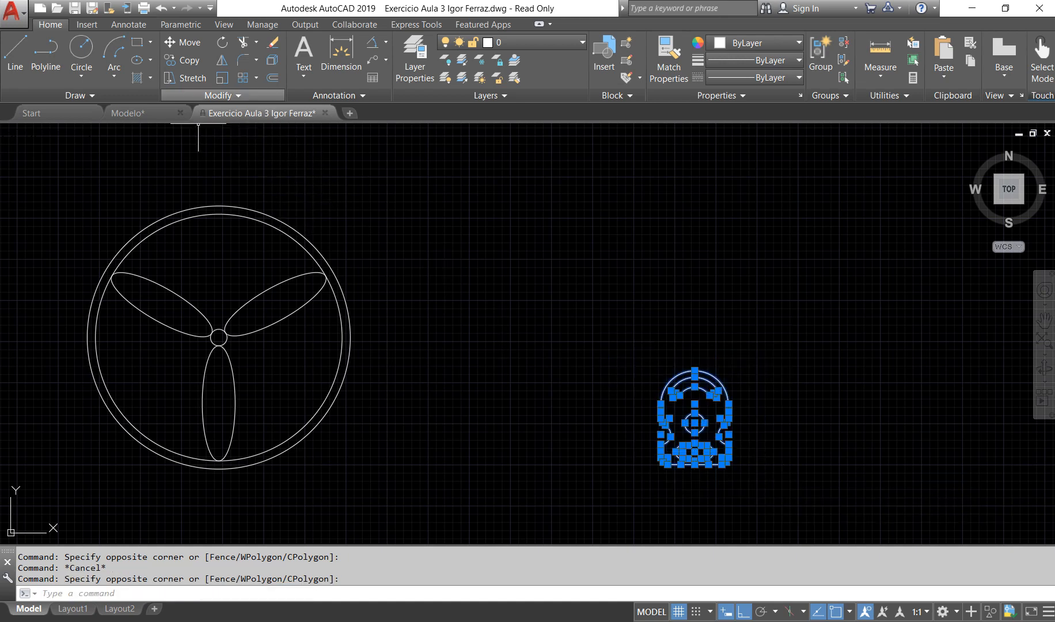
click(183, 42)
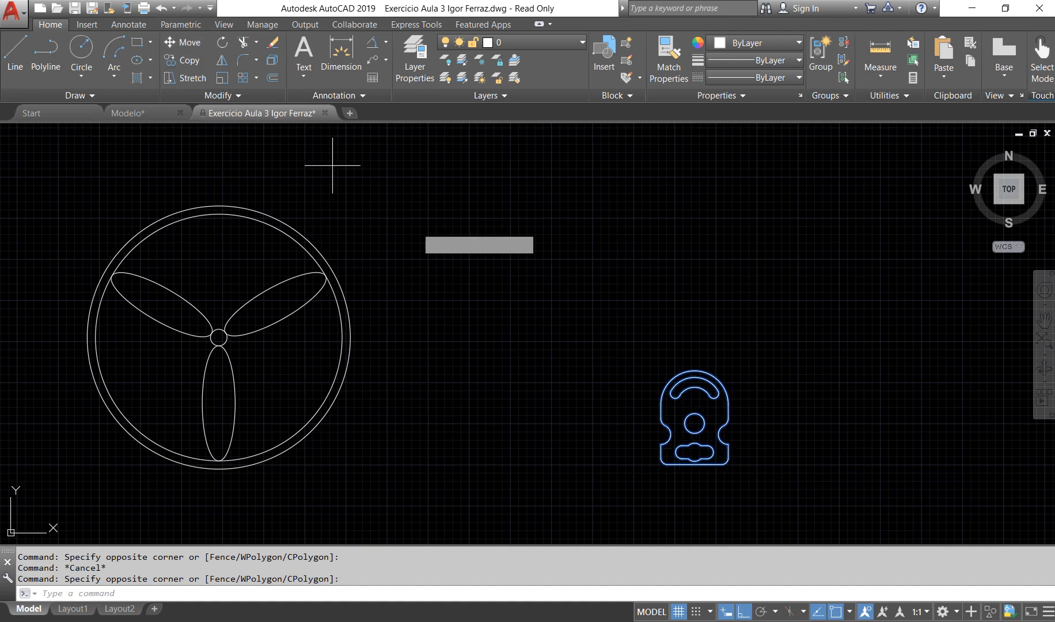
click(488, 339)
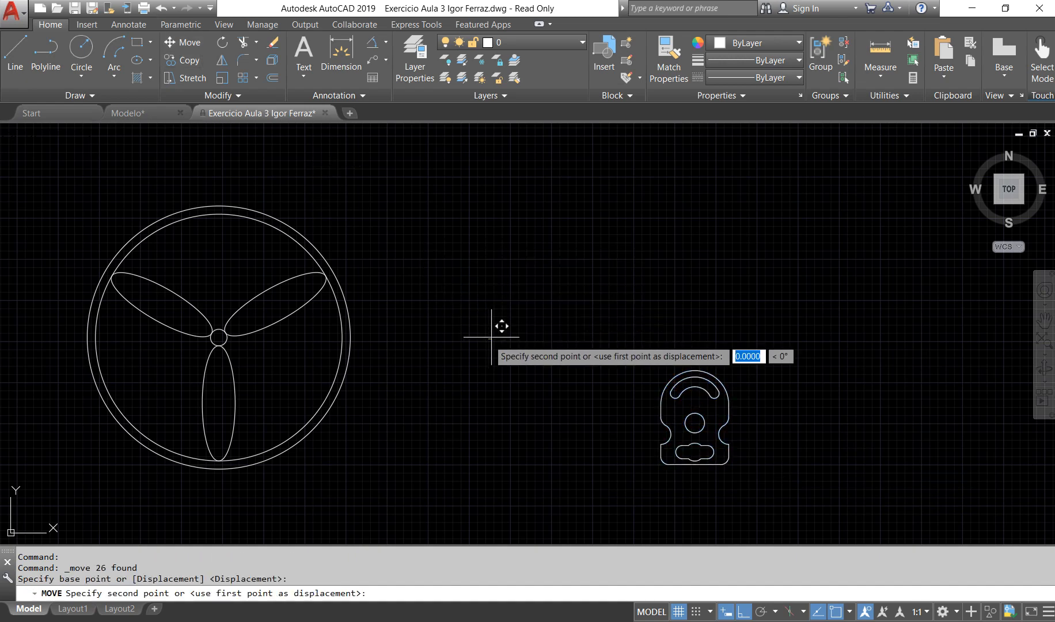
click(533, 326)
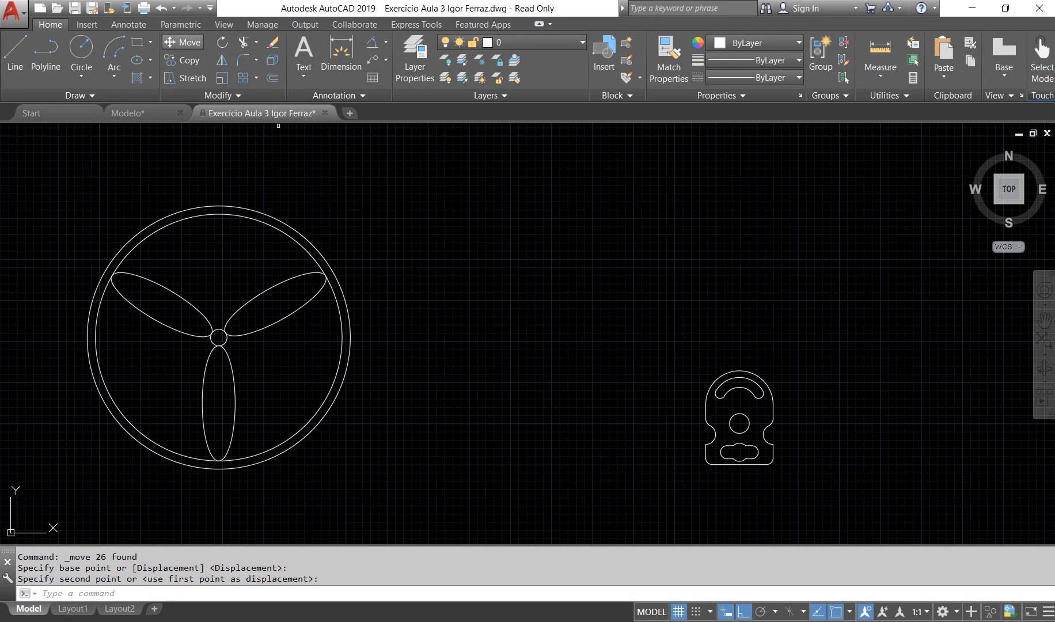
Step: Start the Move command before selecting the slotted plate, and move all of it 150 units straight up
click(184, 42)
click(653, 345)
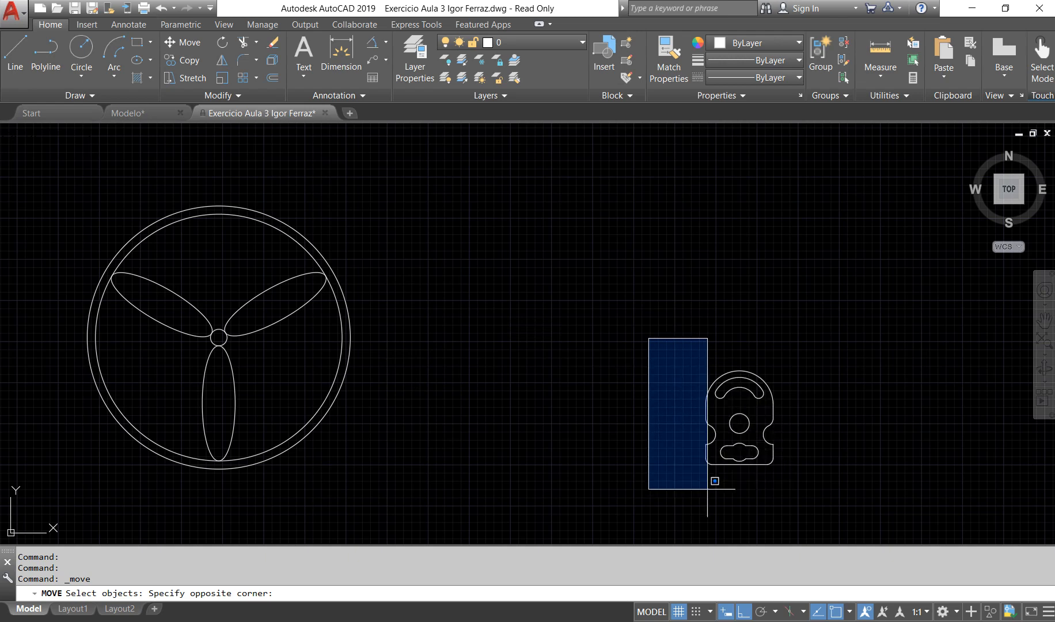
click(836, 497)
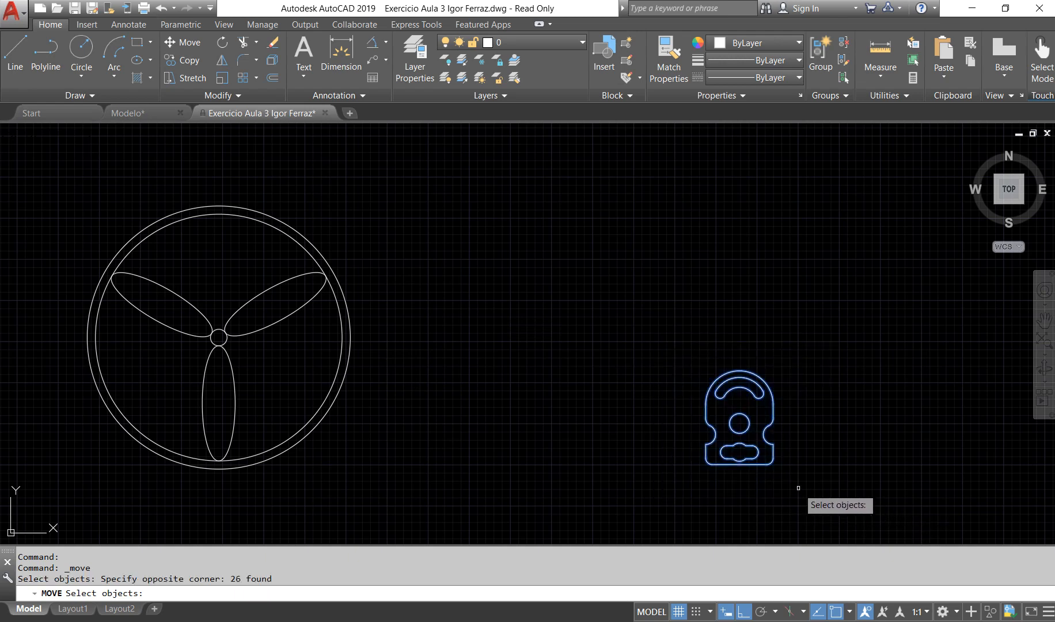
key(Return)
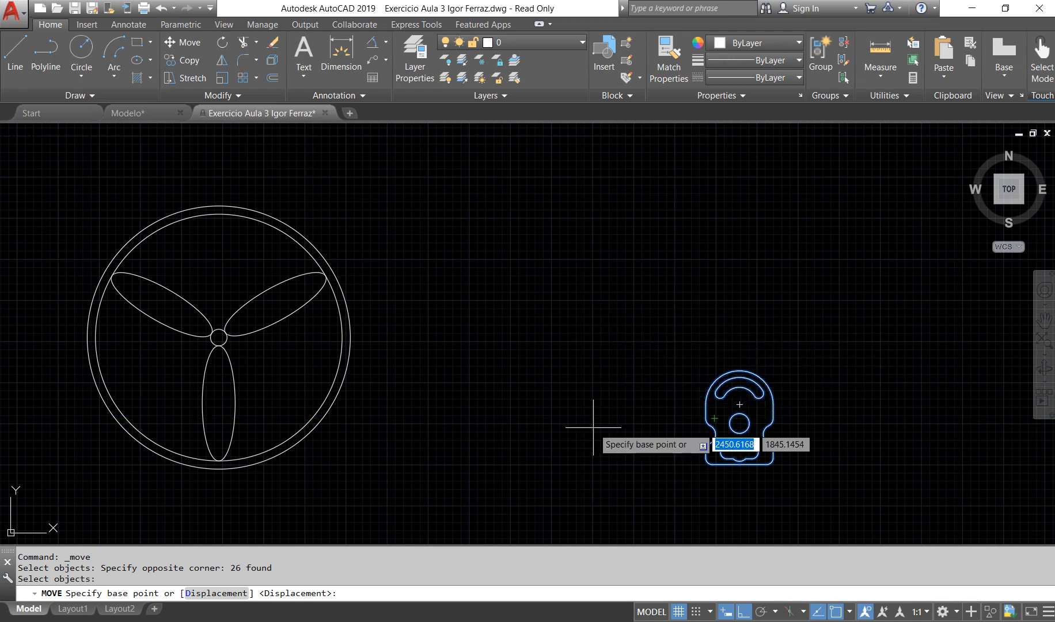
click(566, 452)
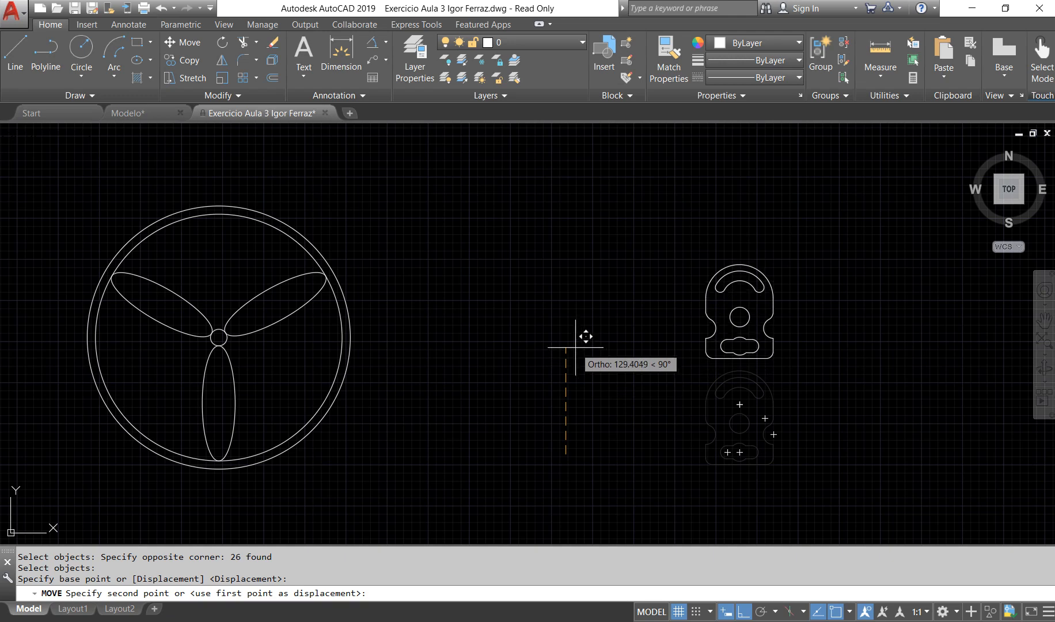
text(150)
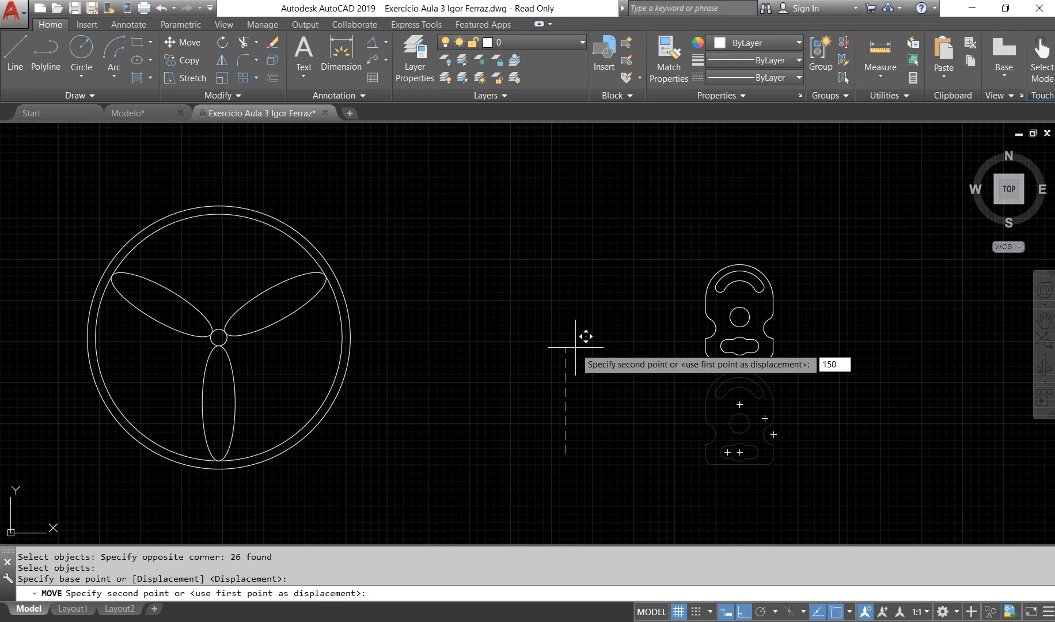
key(Return)
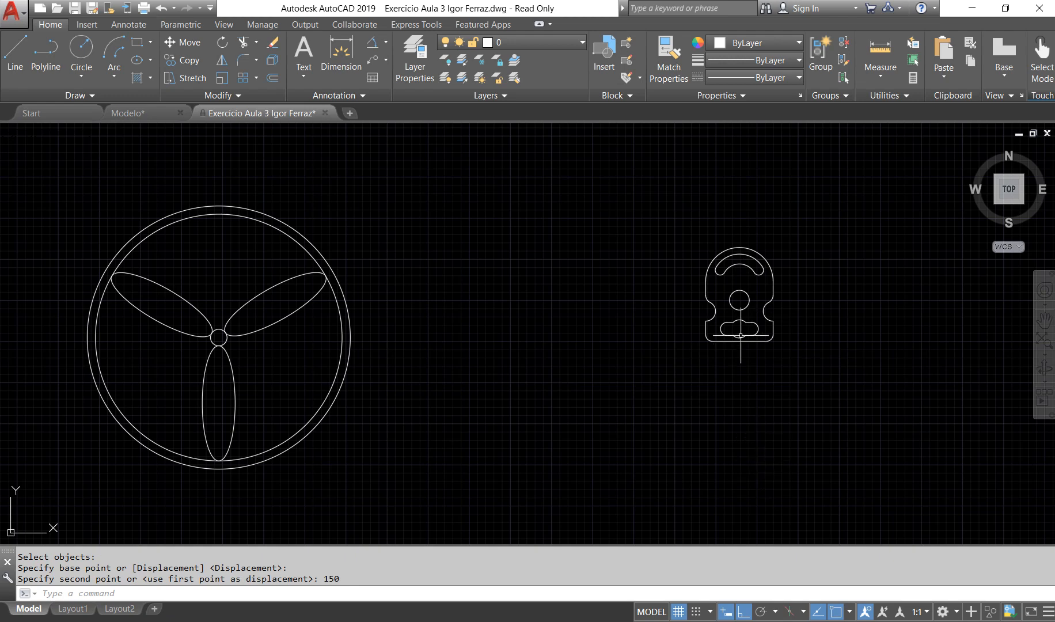
Step: Move the slotted plate 120 units at a 45° angle with Ortho mode turned off
click(660, 192)
click(823, 400)
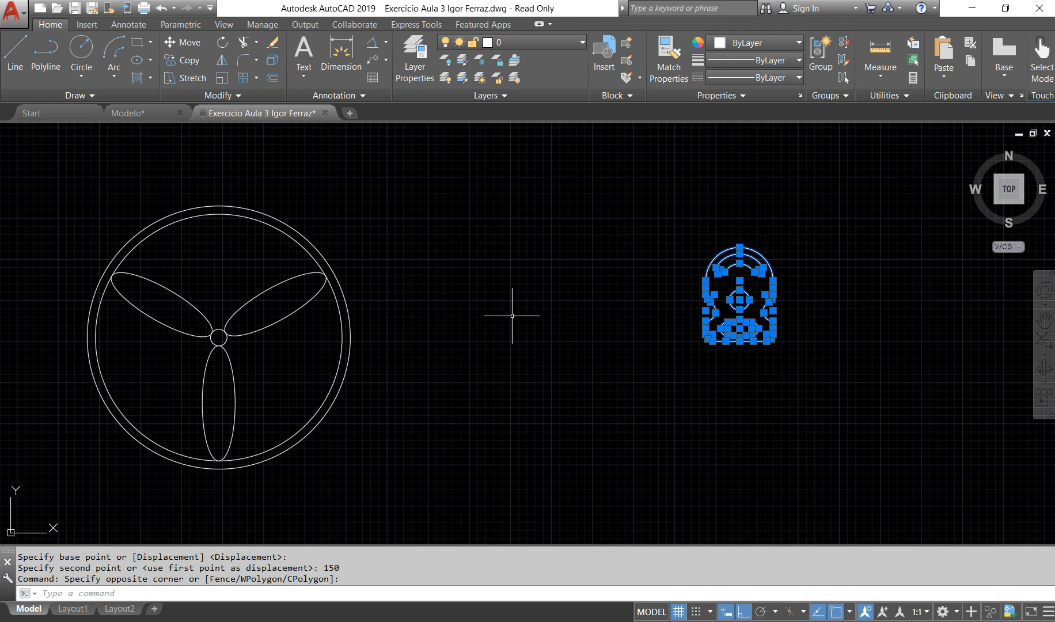
key(Return)
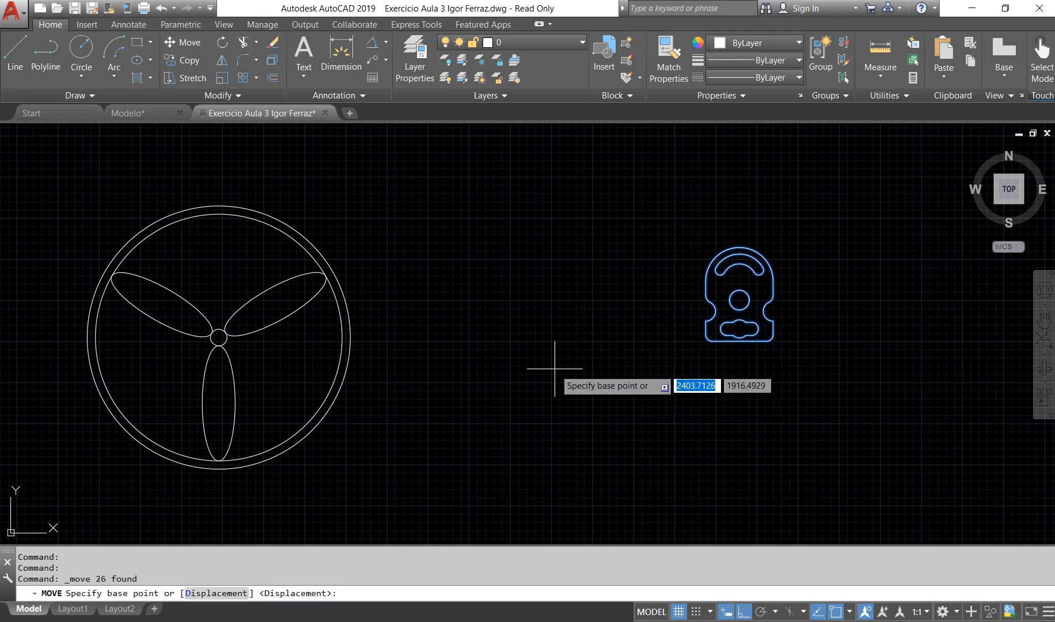
click(562, 358)
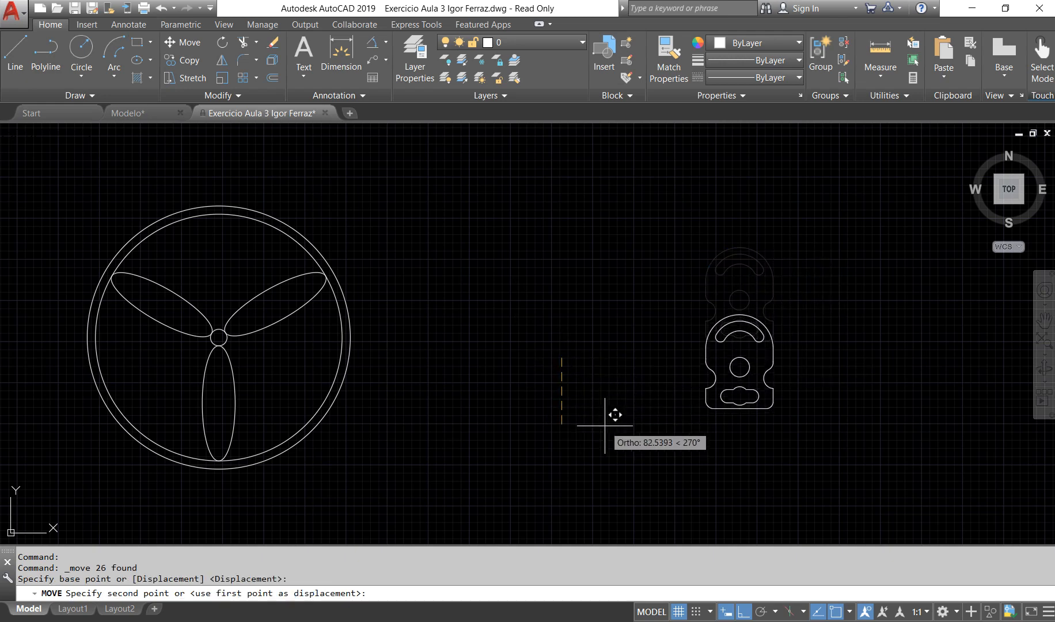
key(F8)
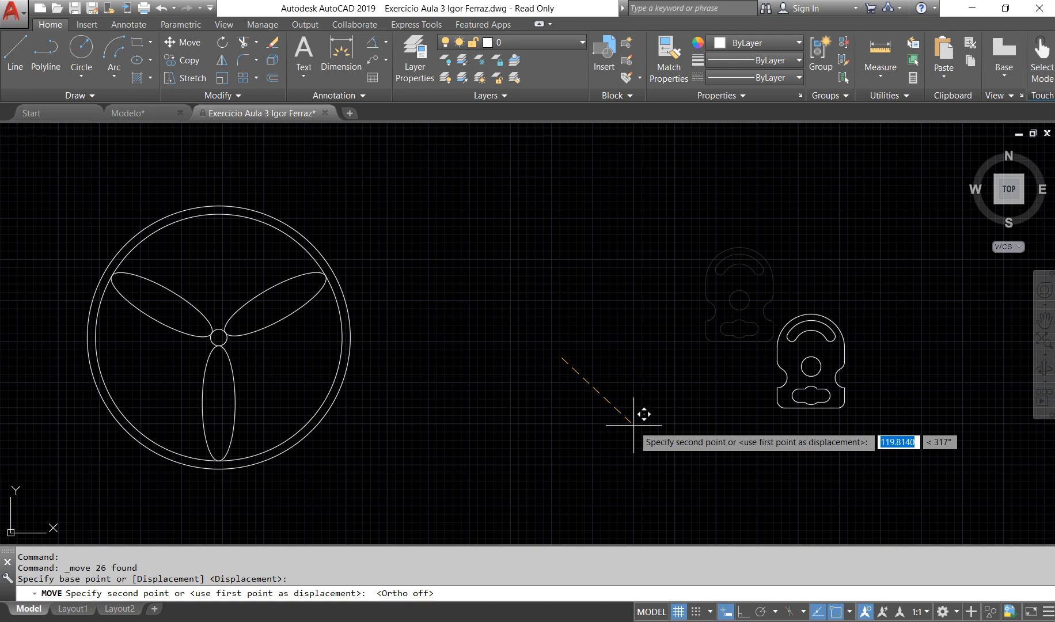
text(120)
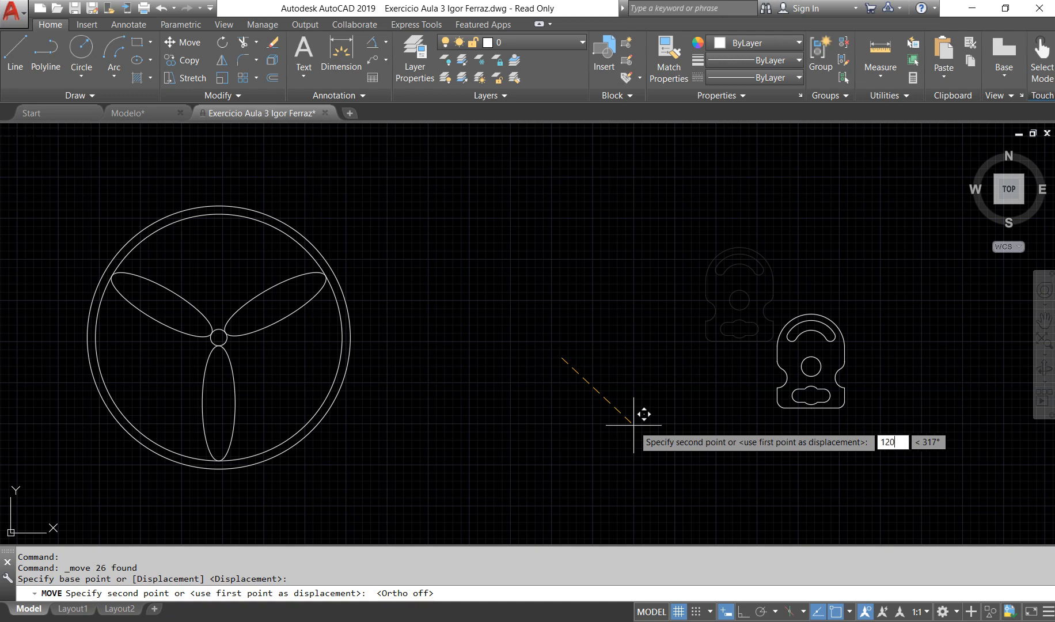
key(Tab)
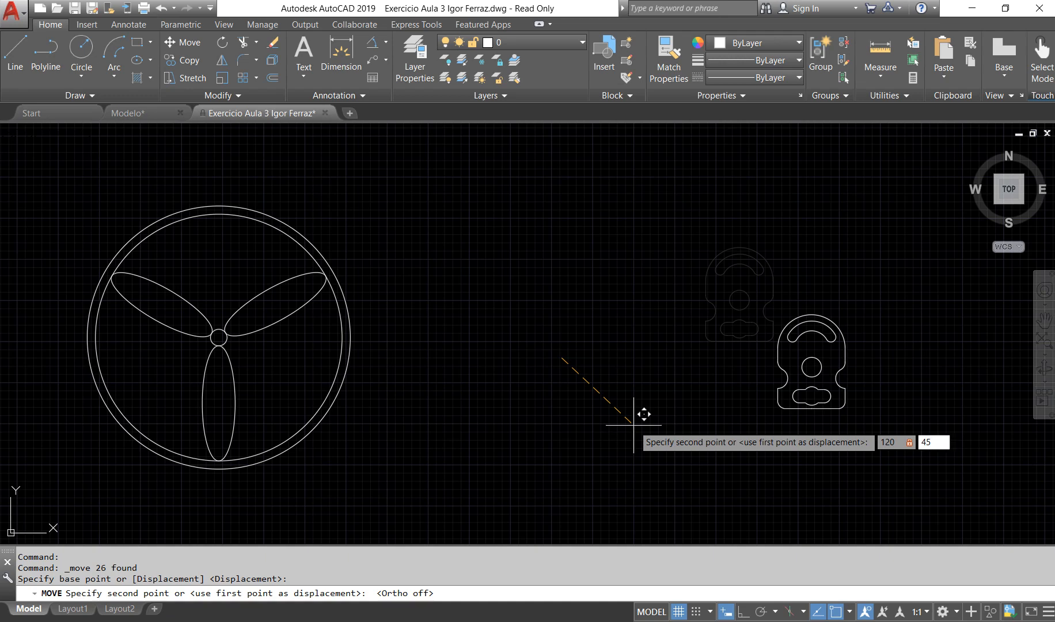
text(45)
key(Return)
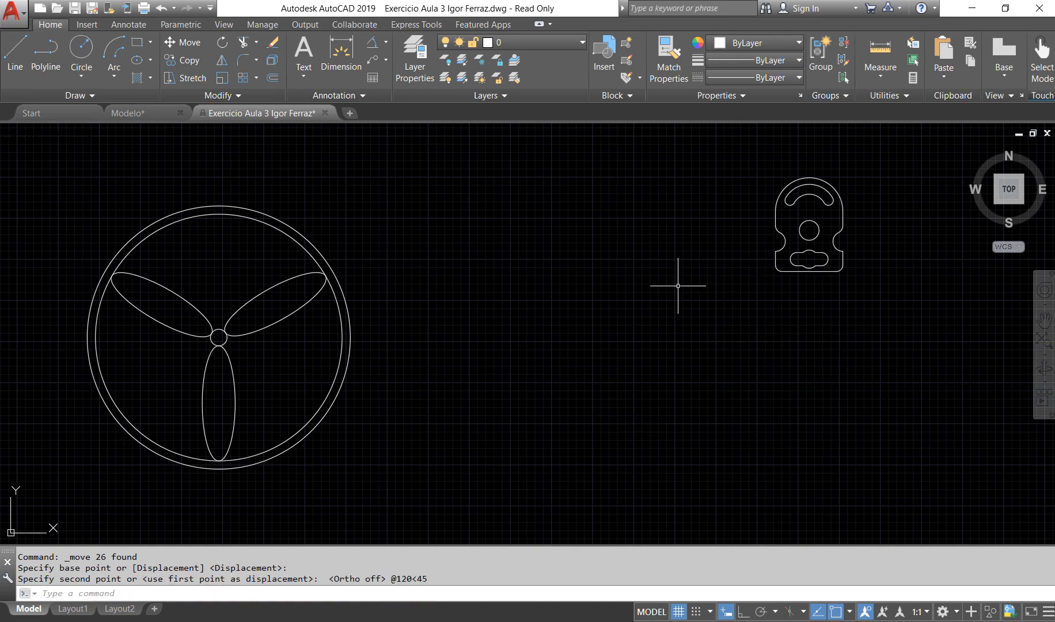
Step: Move the whole slotted plate by a relative displacement of -100 in X and -100 in Y
click(678, 335)
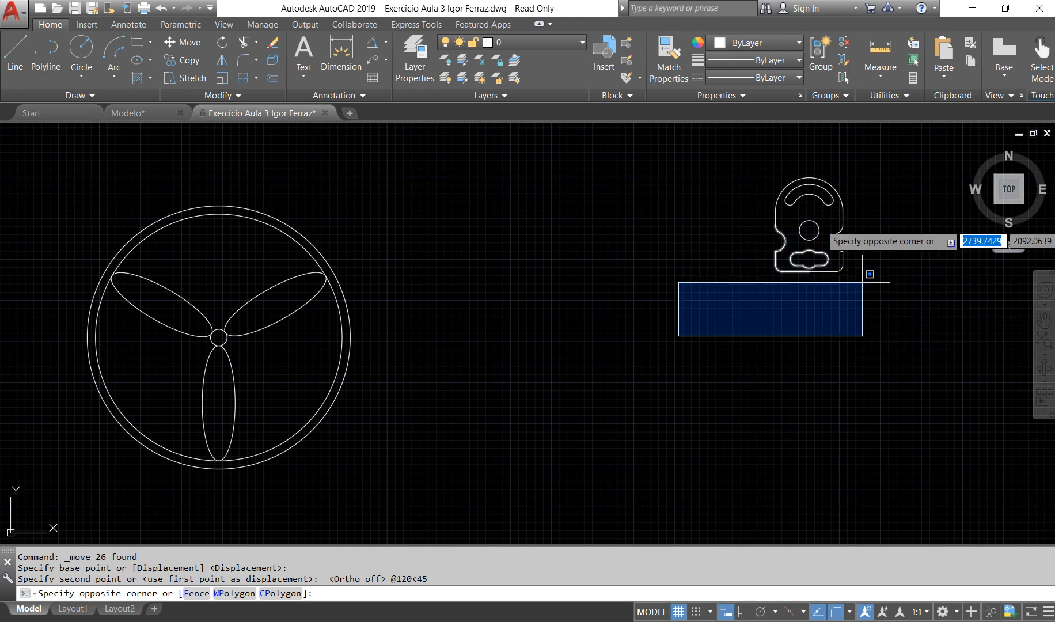
key(Escape)
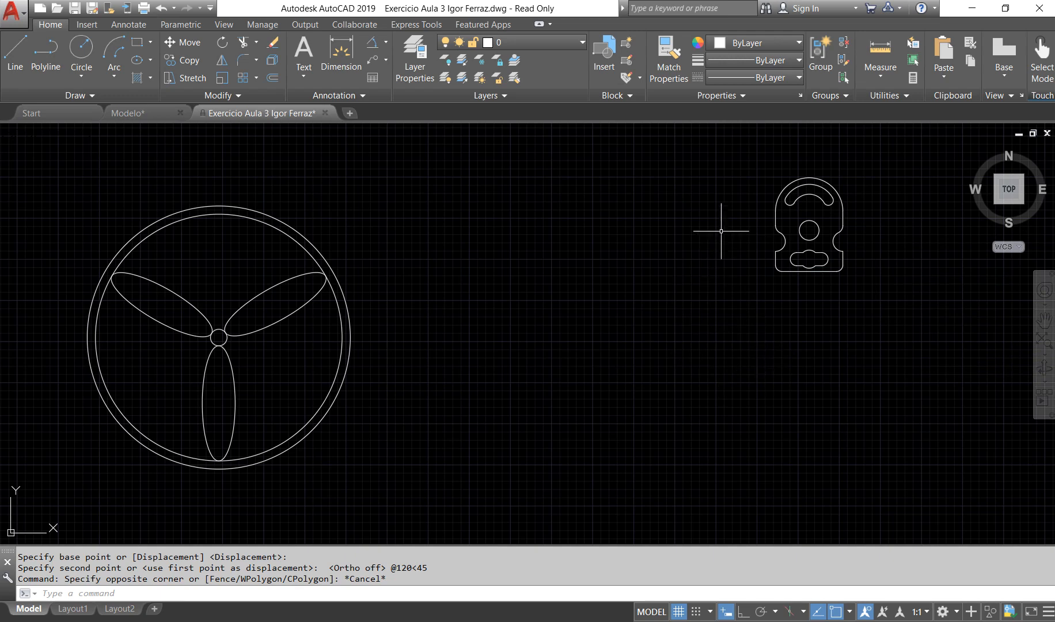
click(727, 163)
click(953, 367)
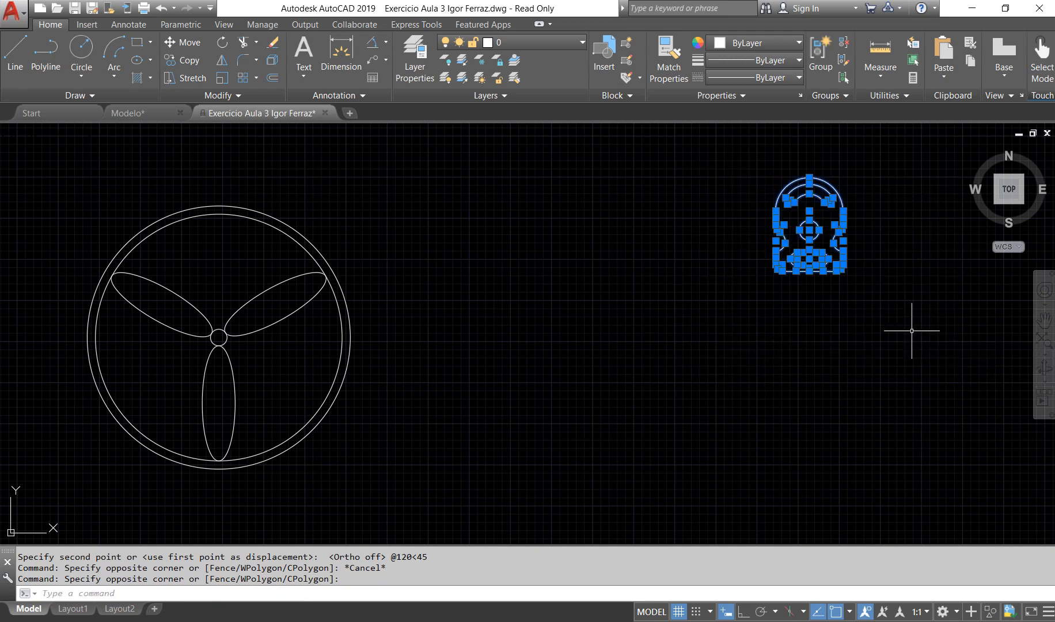
text(m)
key(Return)
click(801, 306)
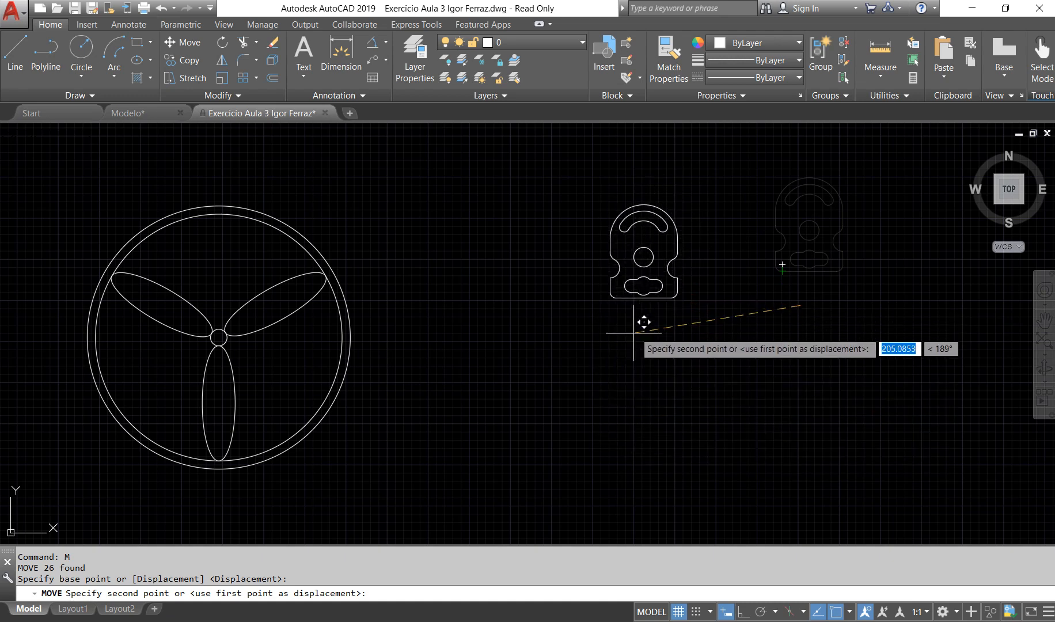
text(-100)
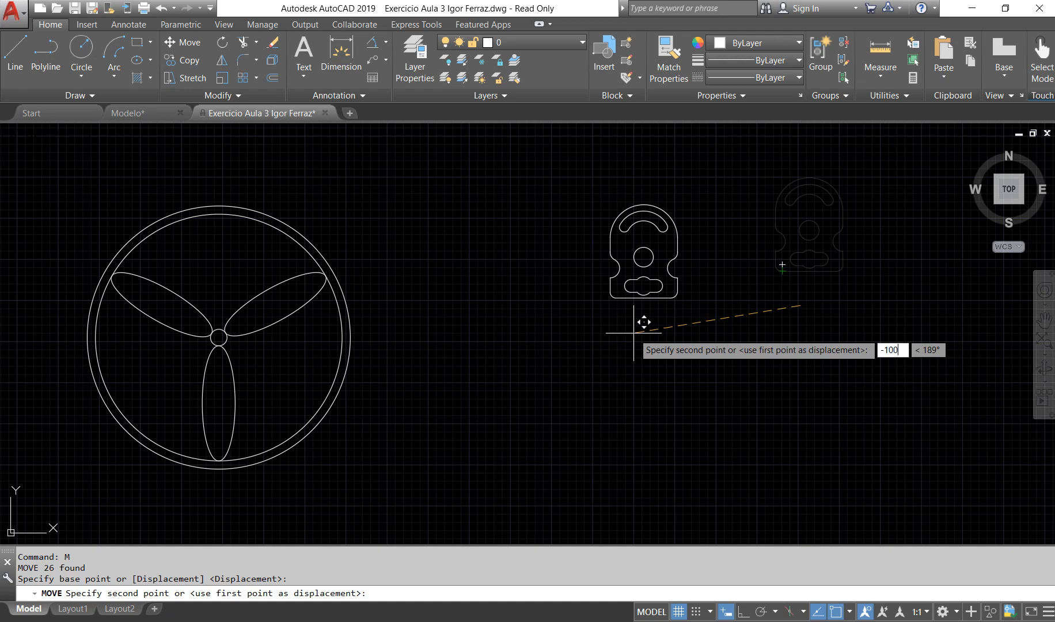
key(Tab)
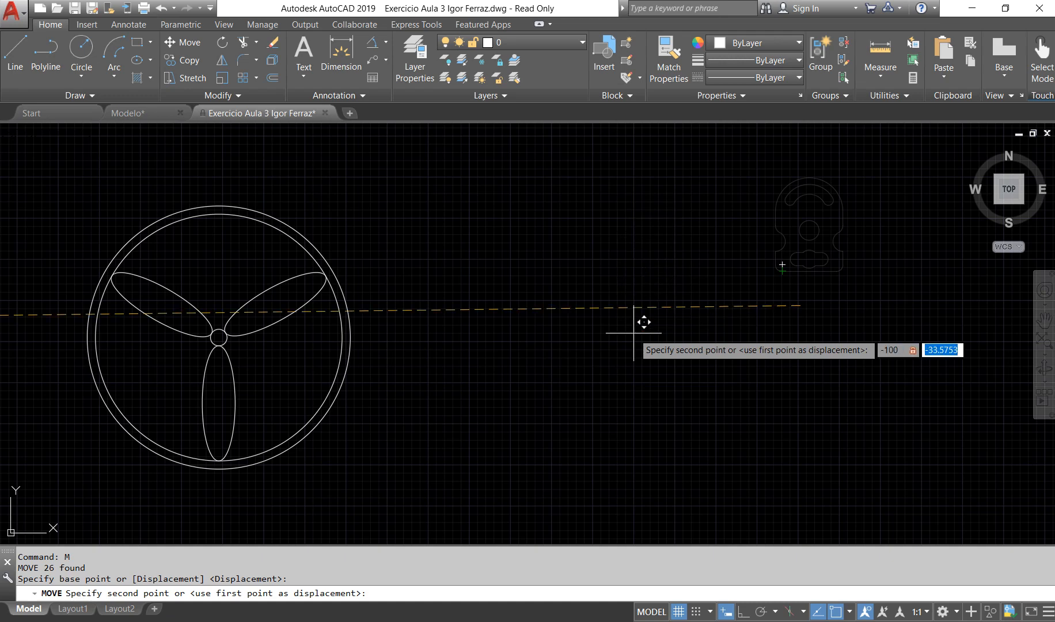
text(-100)
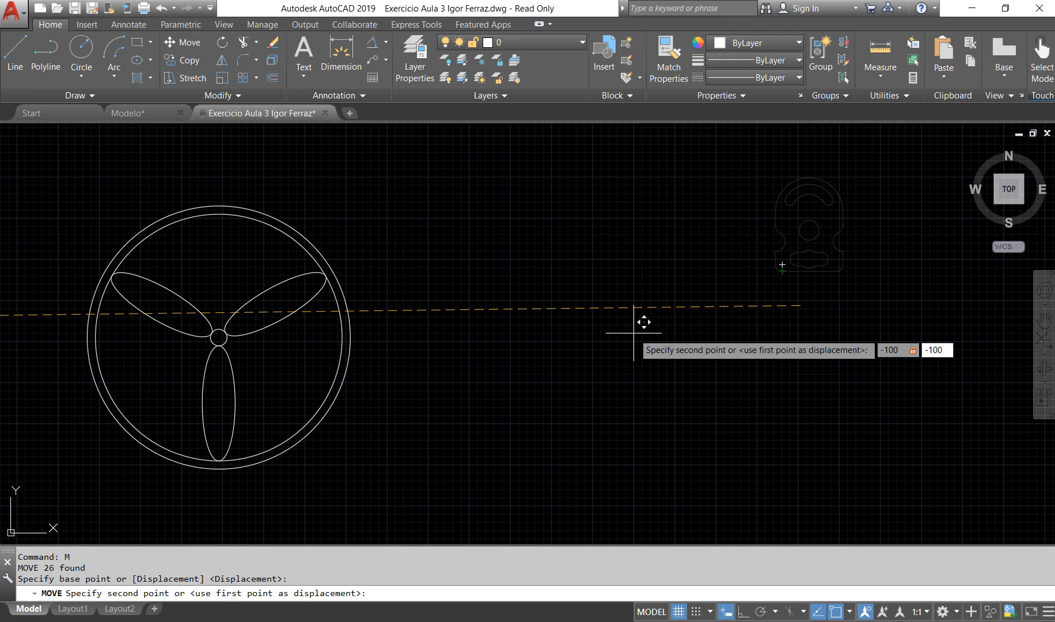
key(Return)
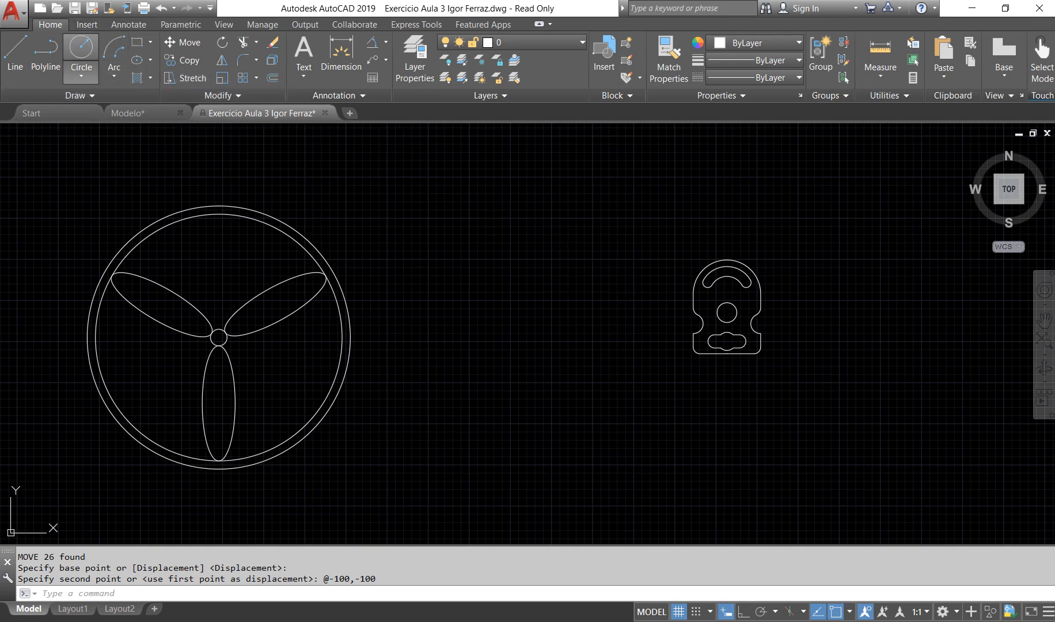
Step: Draw a small circle in the empty area between the fan drawing and the slotted plate
click(81, 50)
click(526, 283)
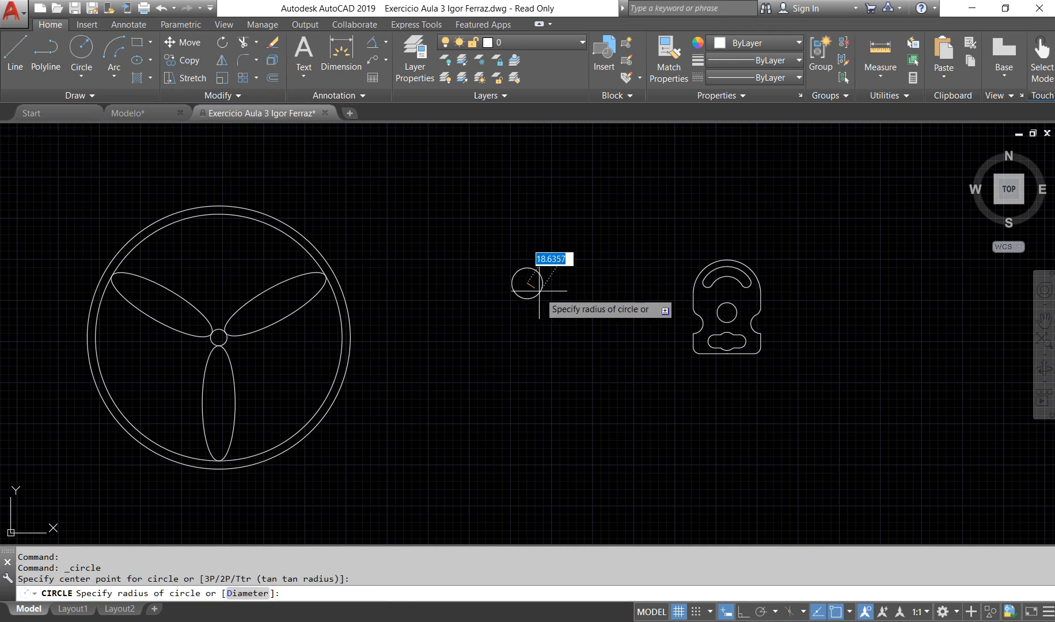
click(534, 288)
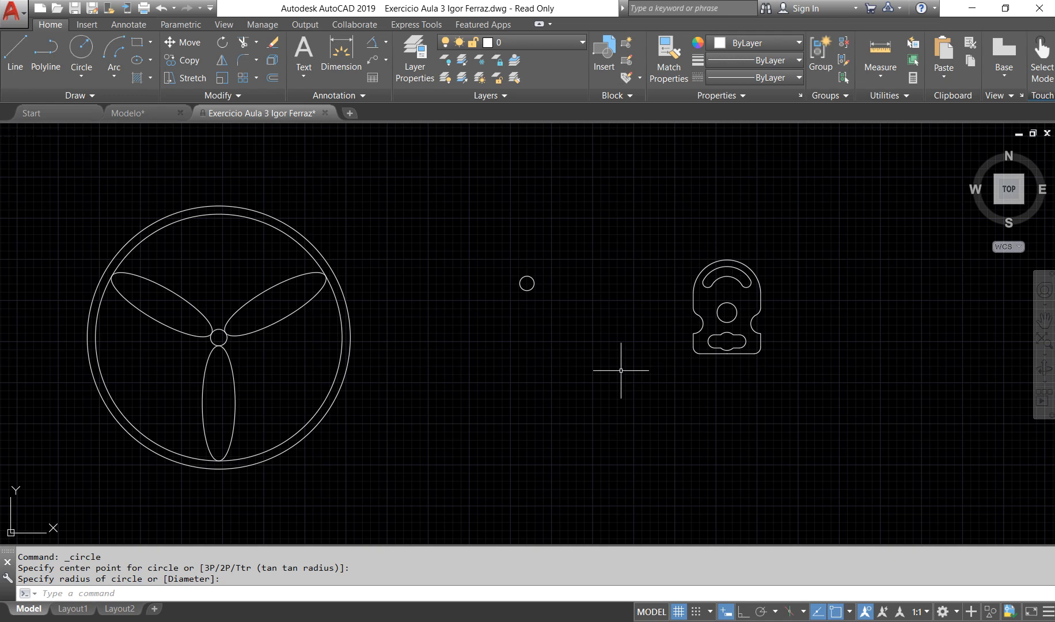
Step: Move the whole slotted plate from the centre of its round hole to the centre of the small circle
click(653, 217)
click(834, 449)
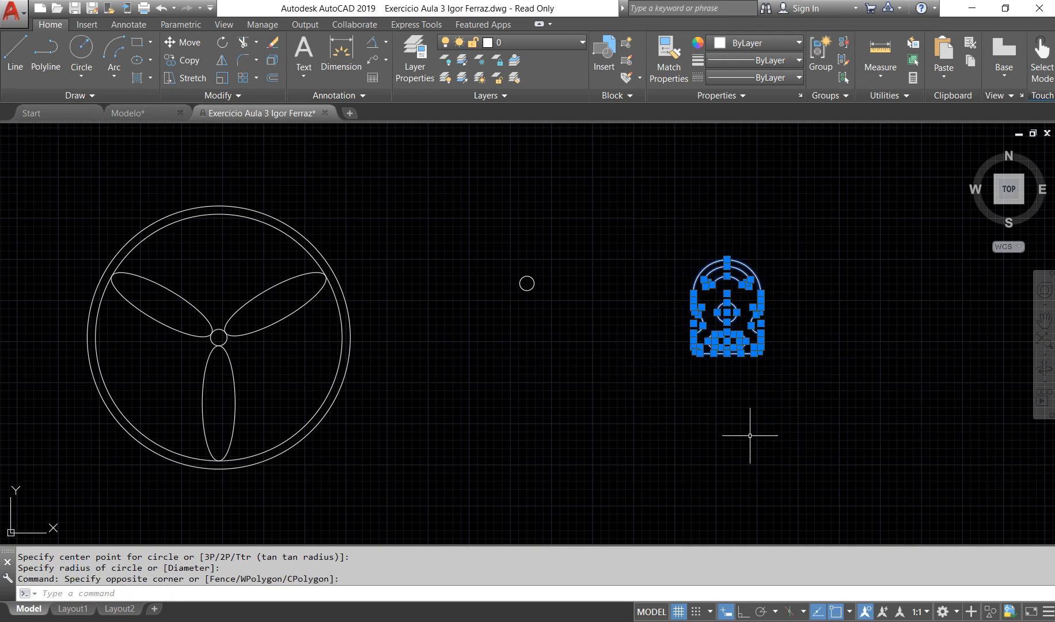
text(m)
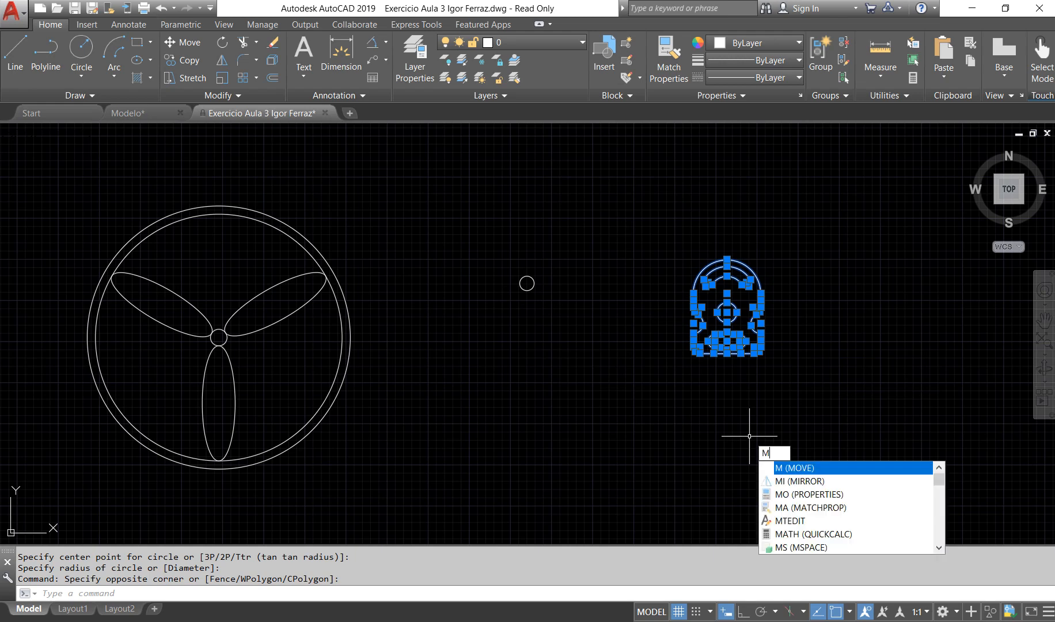
key(Return)
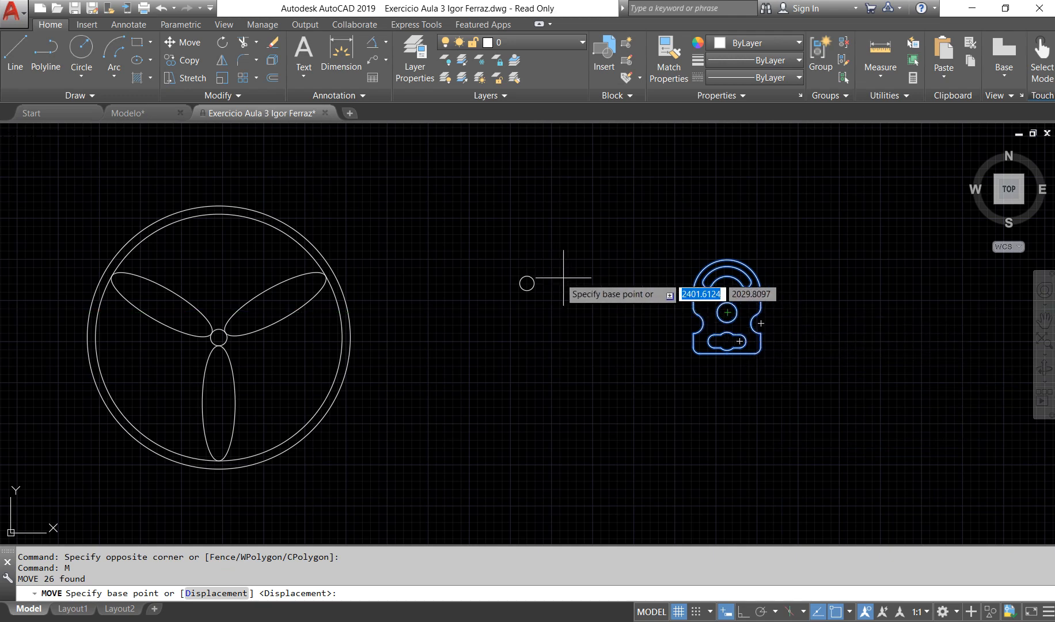
scroll(721, 314, up, 4)
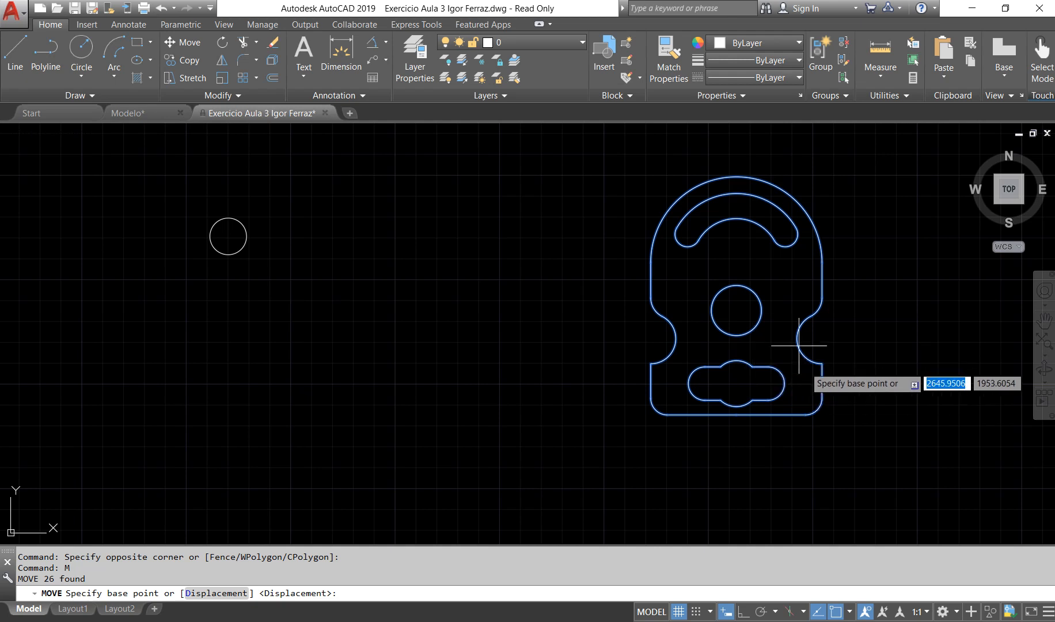
click(736, 310)
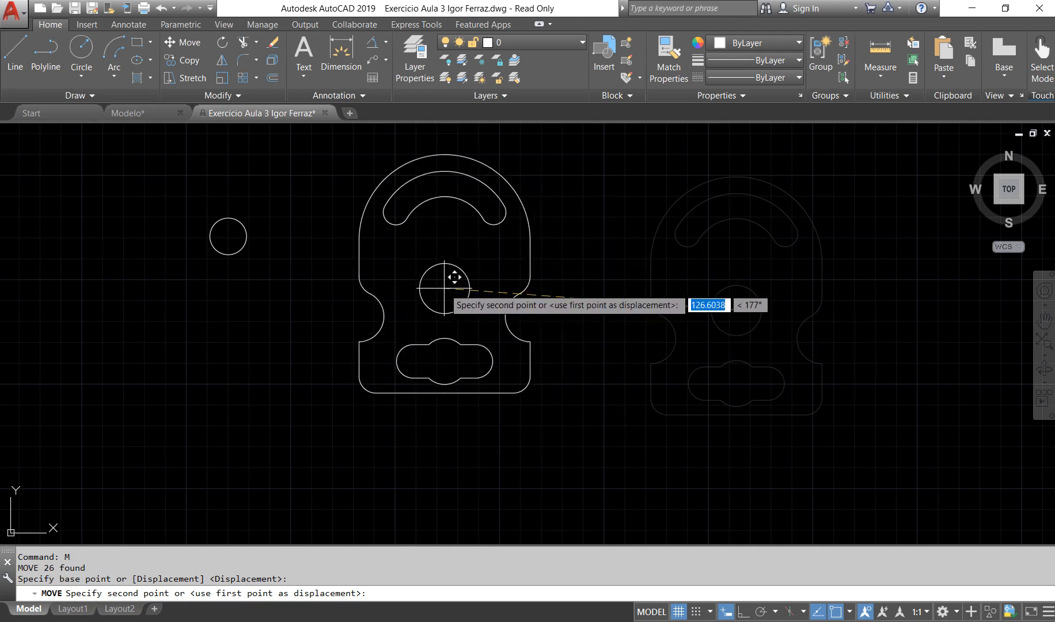
click(228, 236)
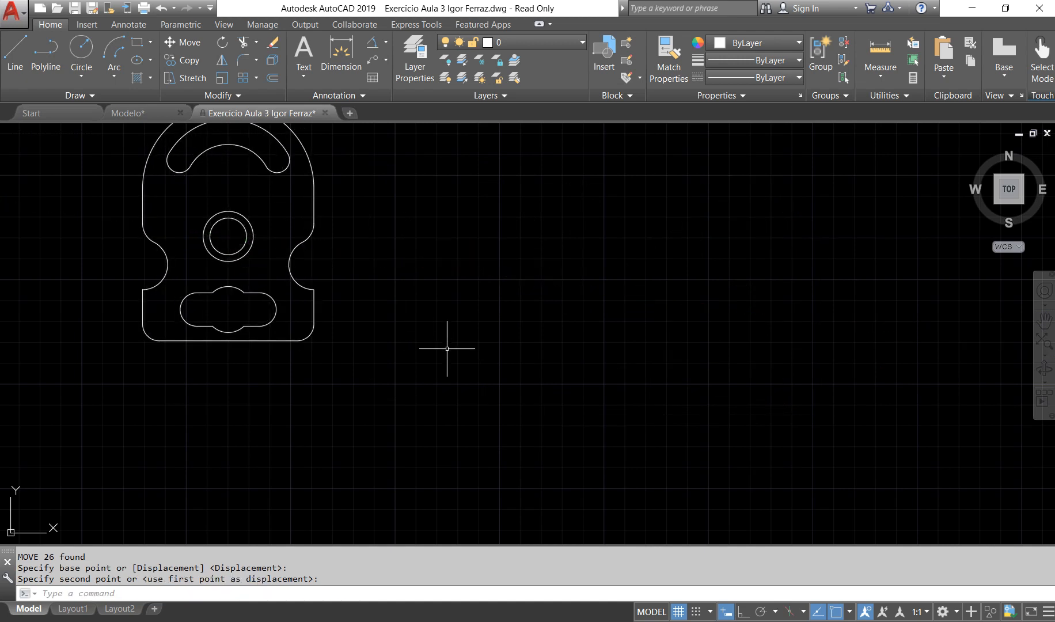
Step: Delete the small circle inside the slotted plate's round hole
middle_drag(482, 307, 561, 383)
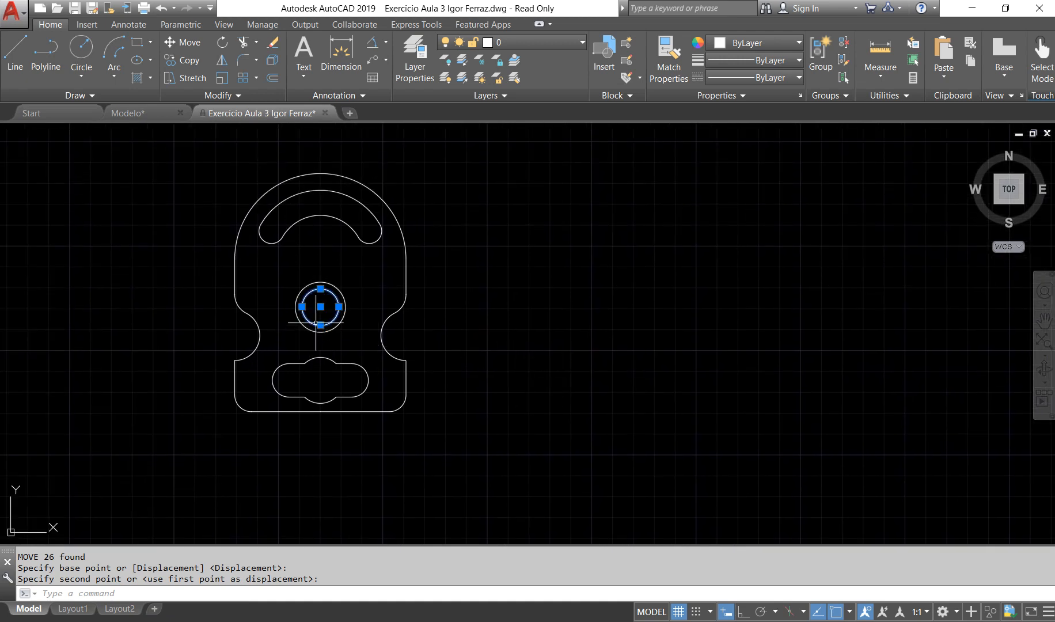
click(320, 307)
key(Delete)
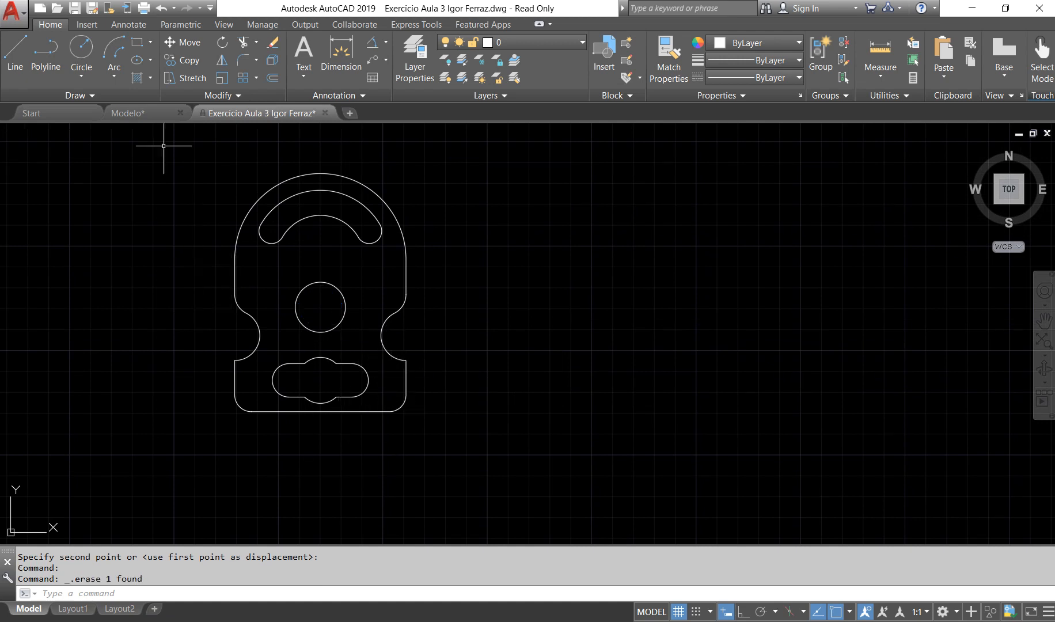
Step: Draw a vertical line 50 units long downward in the empty area beside the slotted plate, with Ortho mode on
click(15, 48)
click(740, 379)
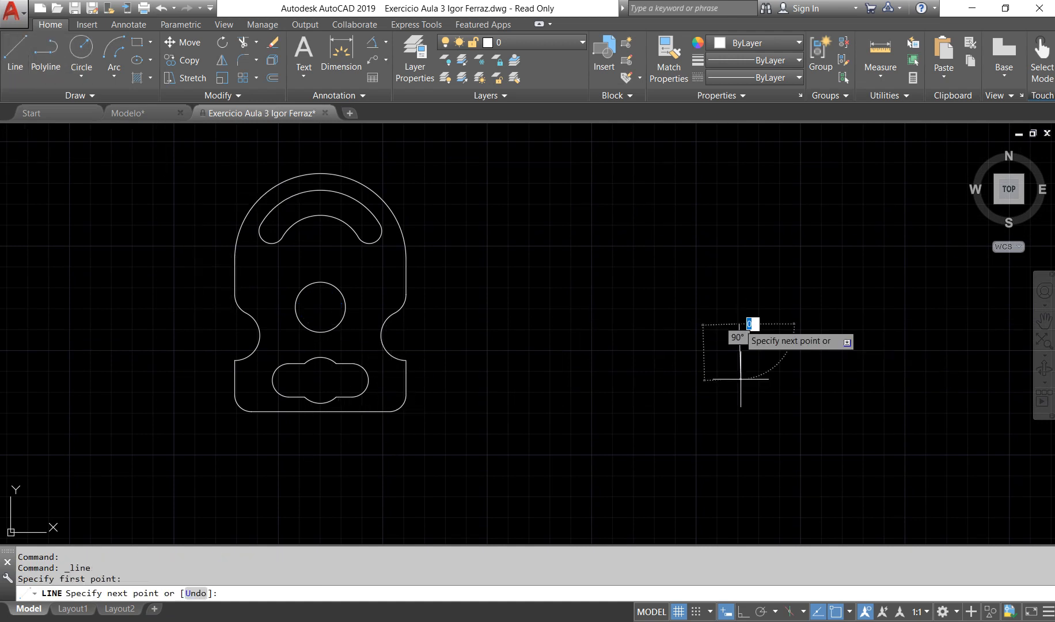
key(F8)
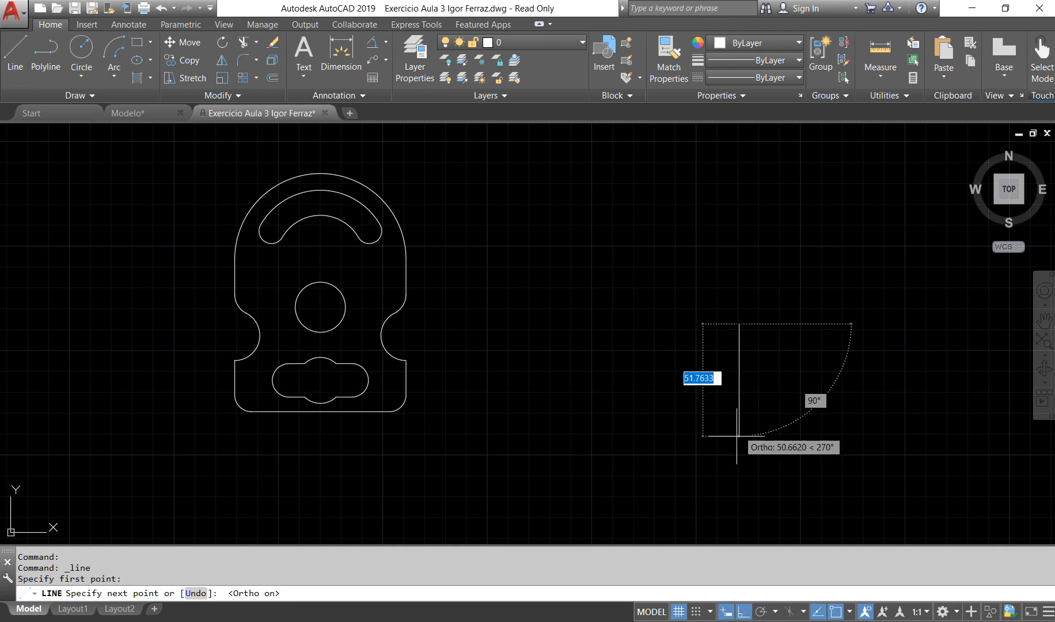
text(50)
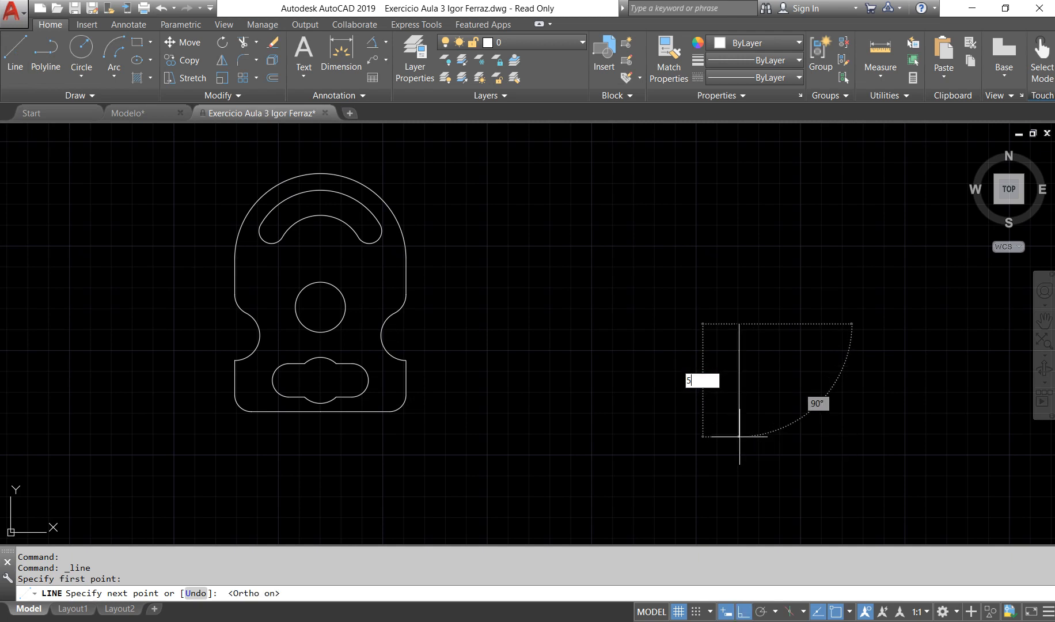
key(Return)
key(Return)
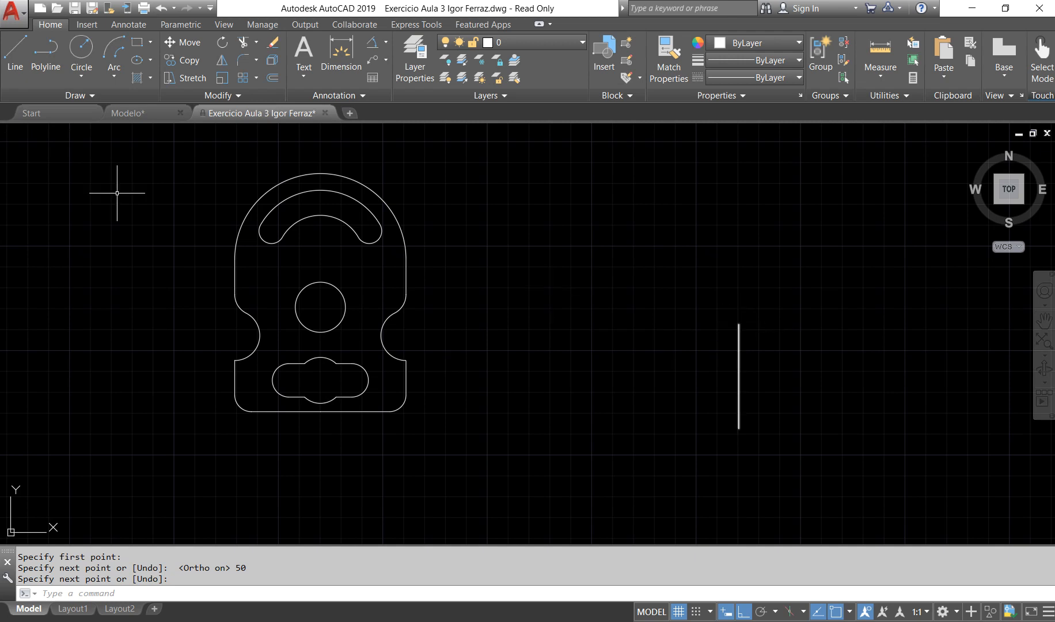
Step: Move the slotted plate from its bottom edge's midpoint to the vertical line's upper endpoint, and undo that move
click(124, 149)
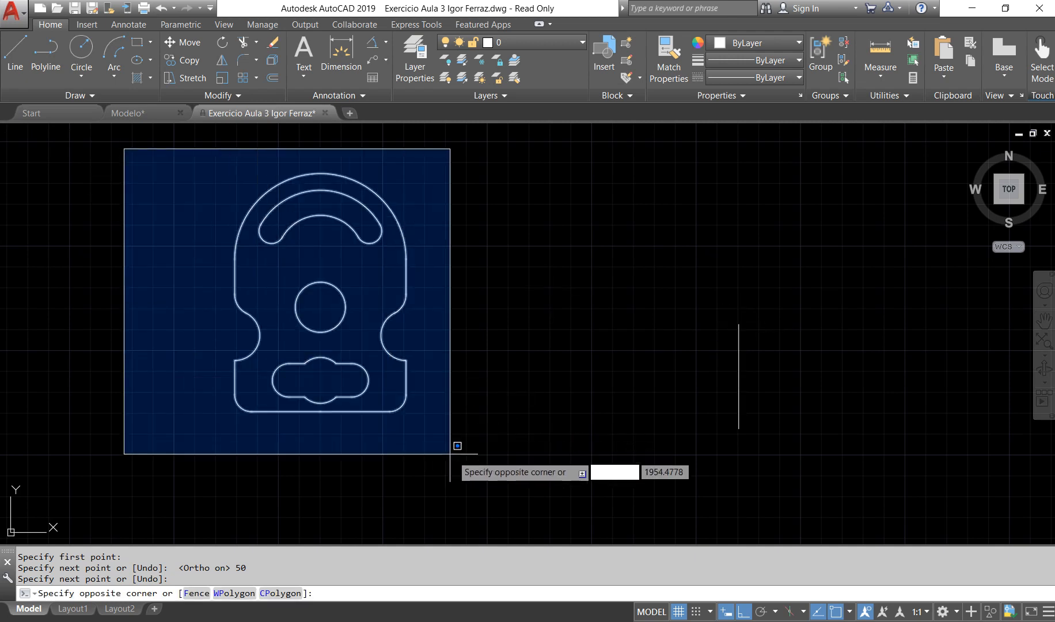
click(454, 449)
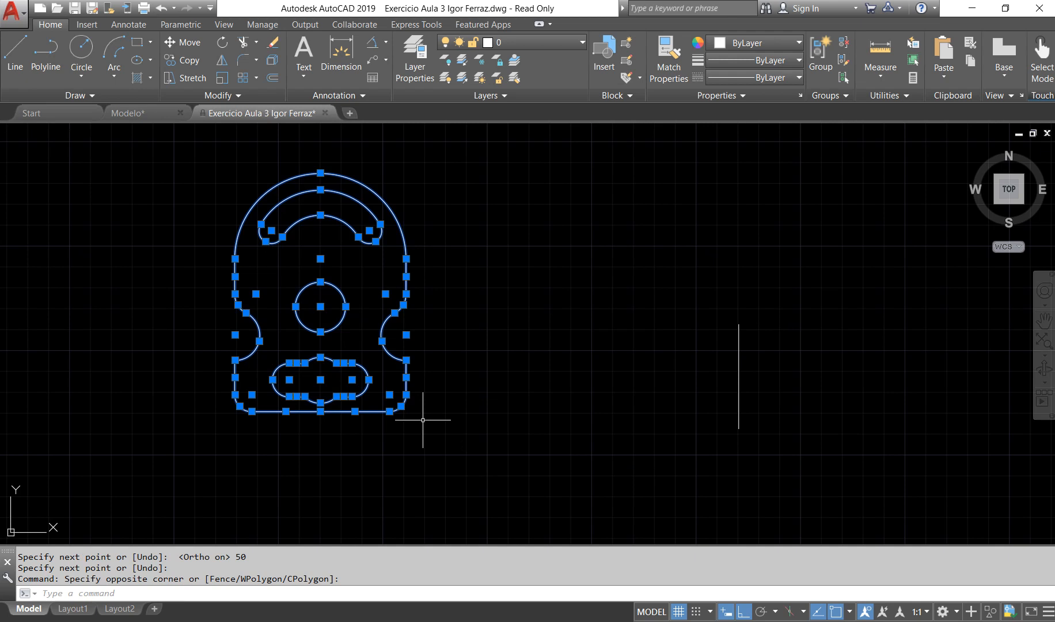
key(Return)
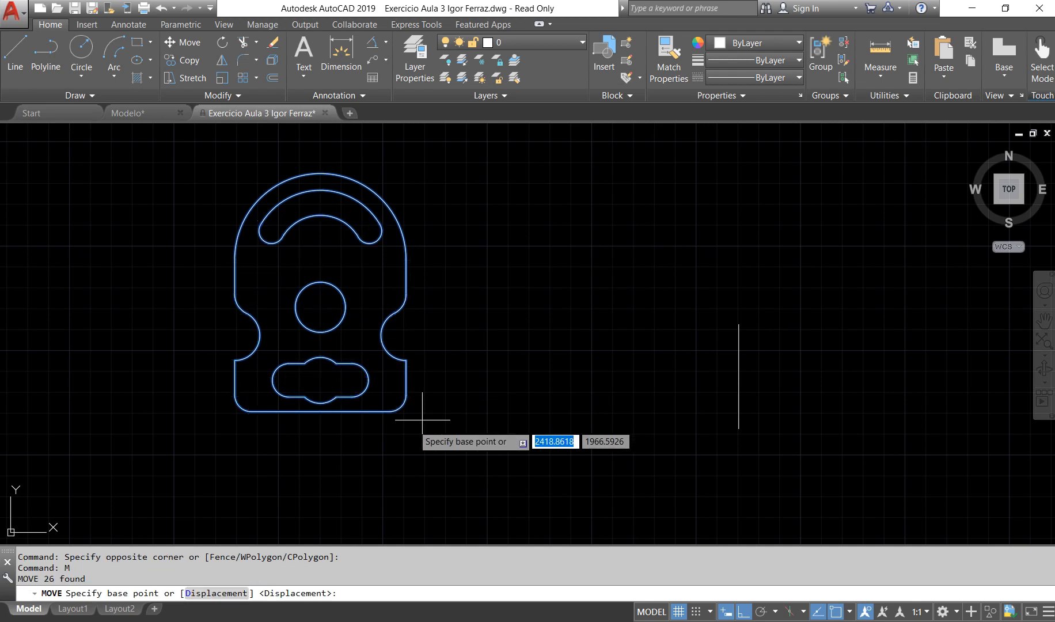
click(321, 412)
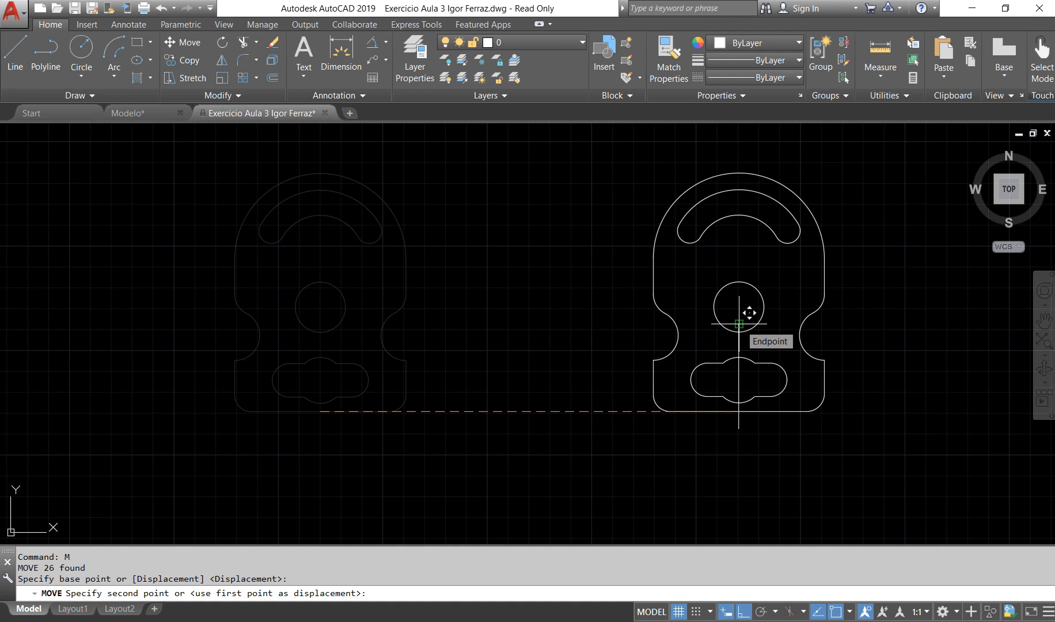
click(738, 324)
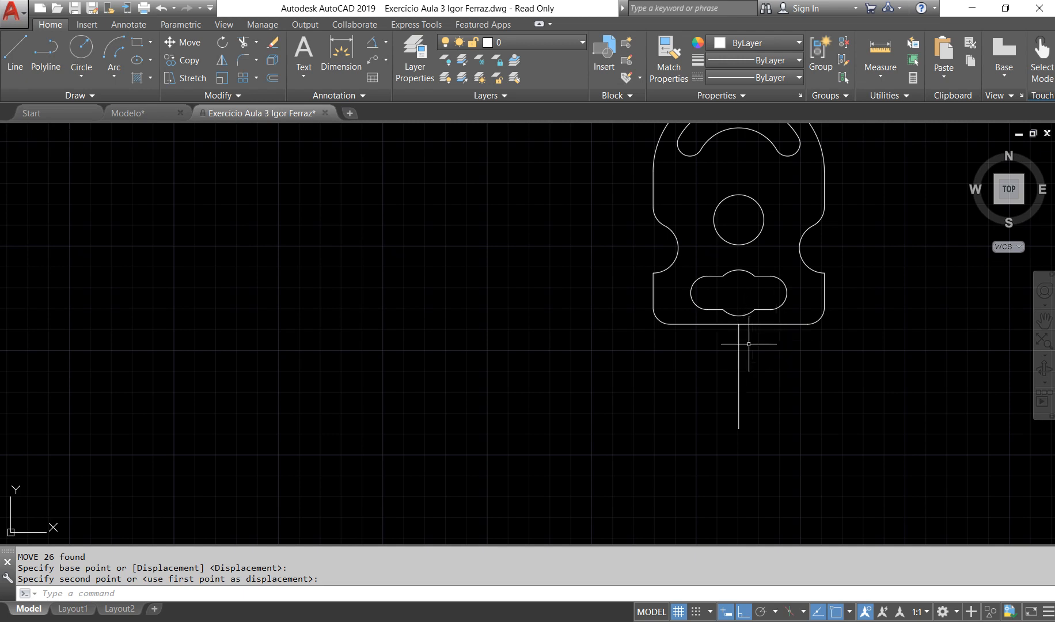
middle_drag(774, 382, 749, 447)
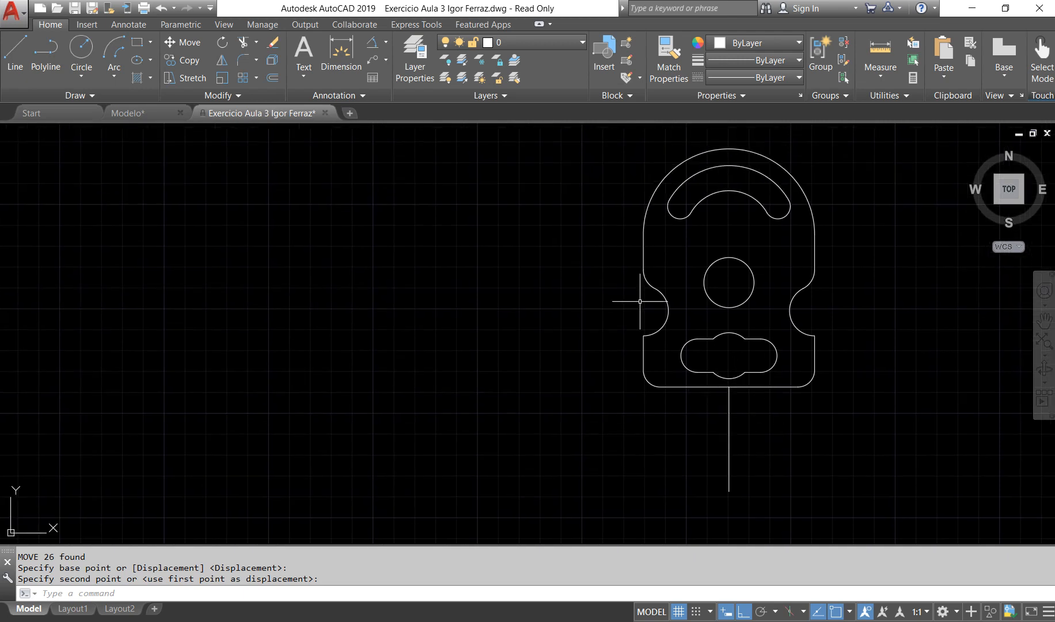
key(ctrl+z)
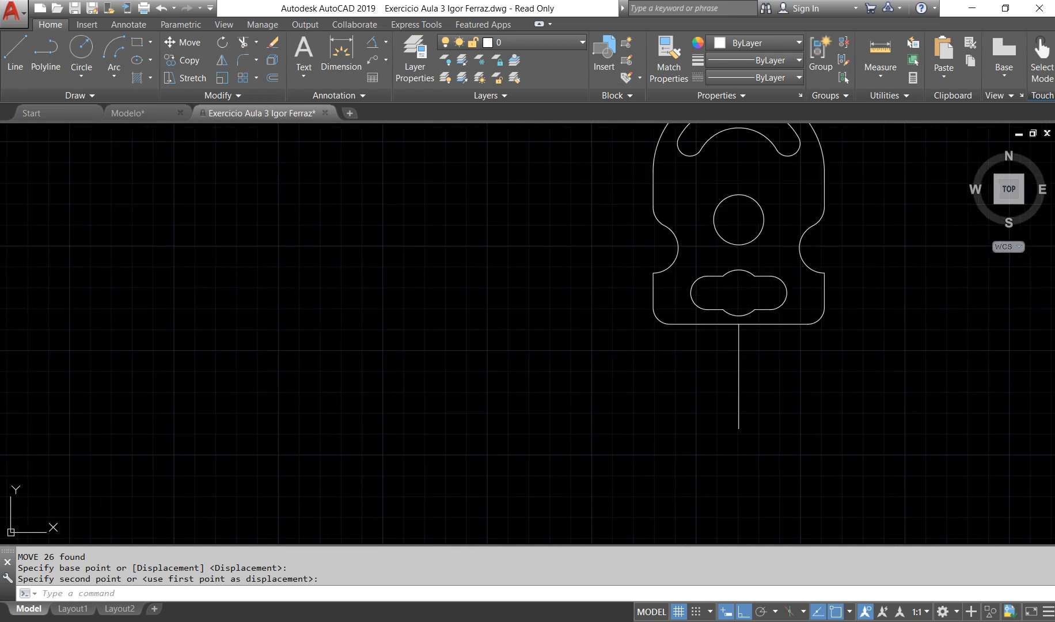
Step: Move the whole slotted plate from its round hole's centre to the vertical line's upper endpoint, with Ortho mode off
click(149, 162)
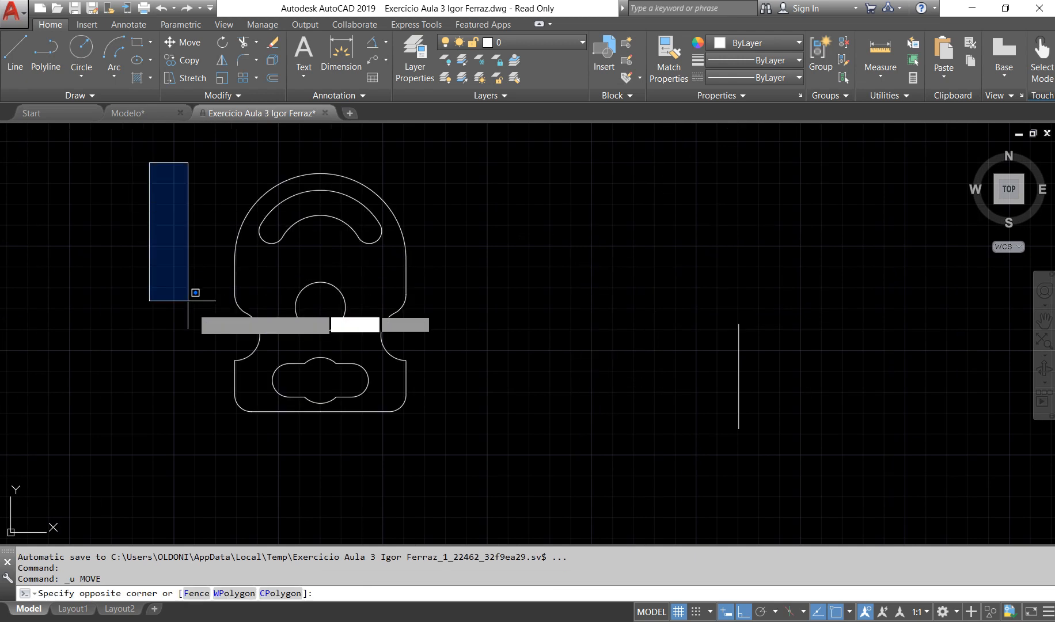
click(460, 450)
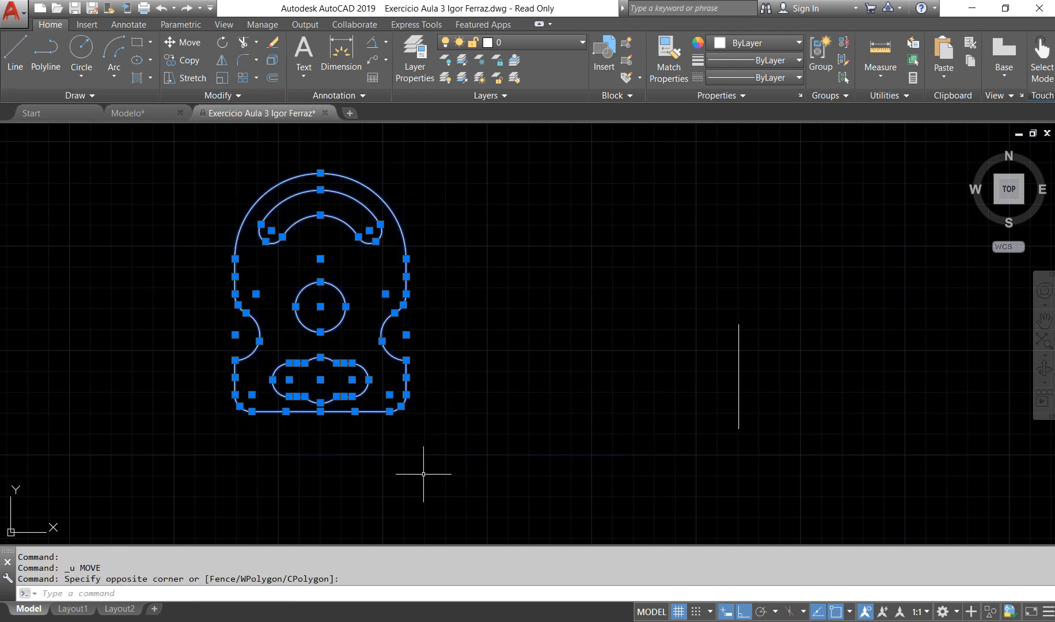
key(Return)
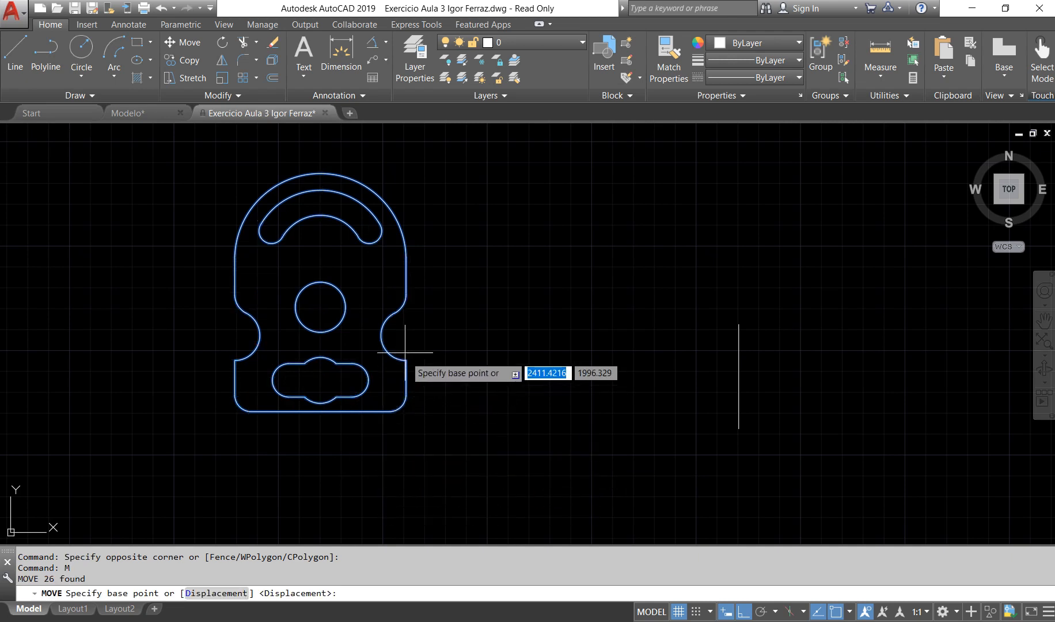
click(320, 306)
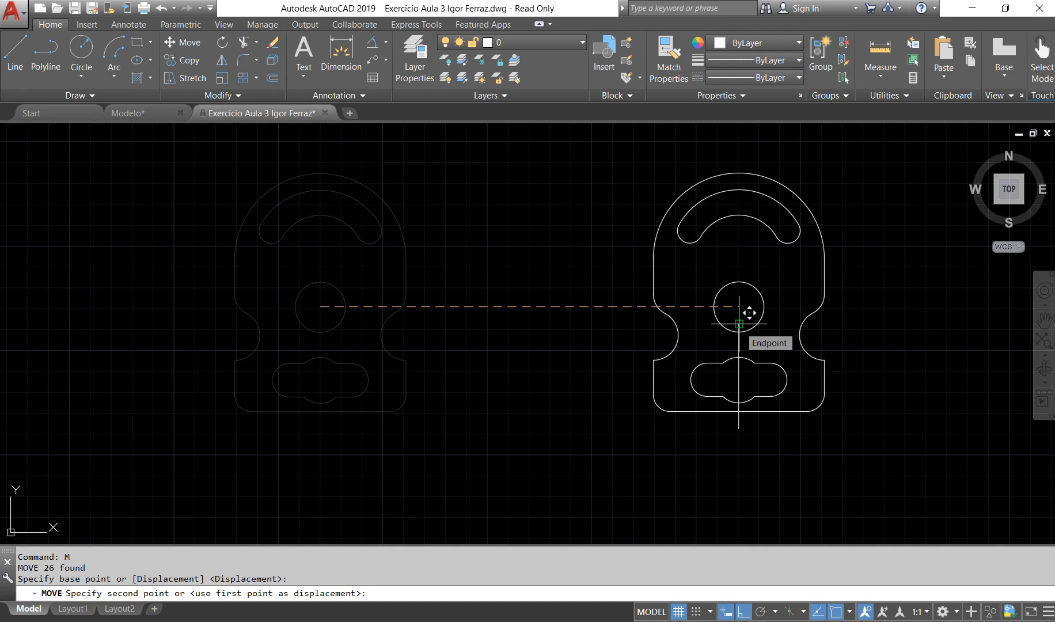
key(F8)
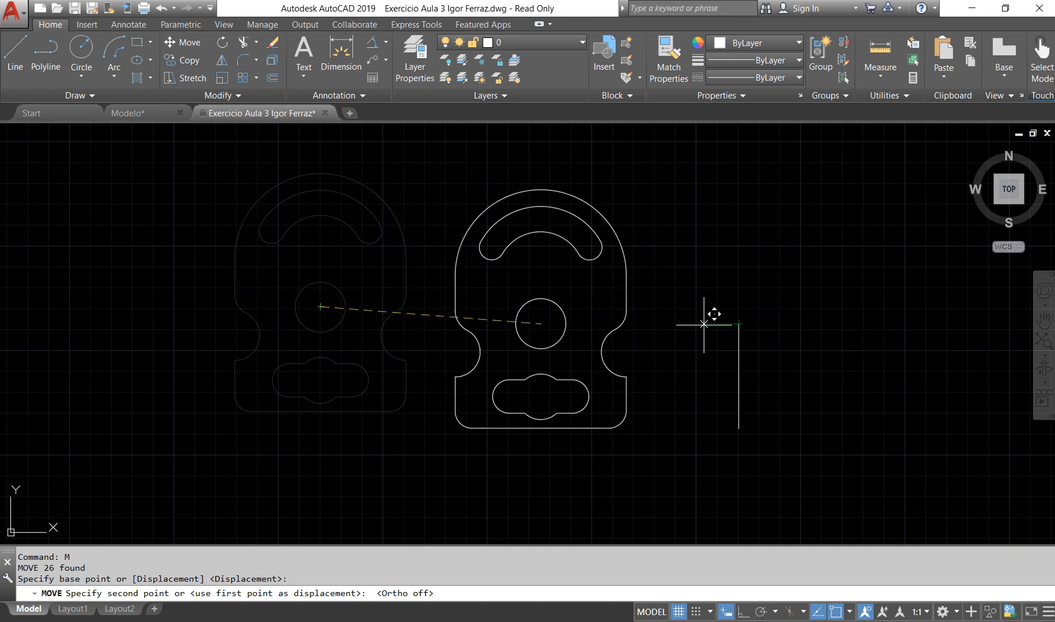
click(739, 323)
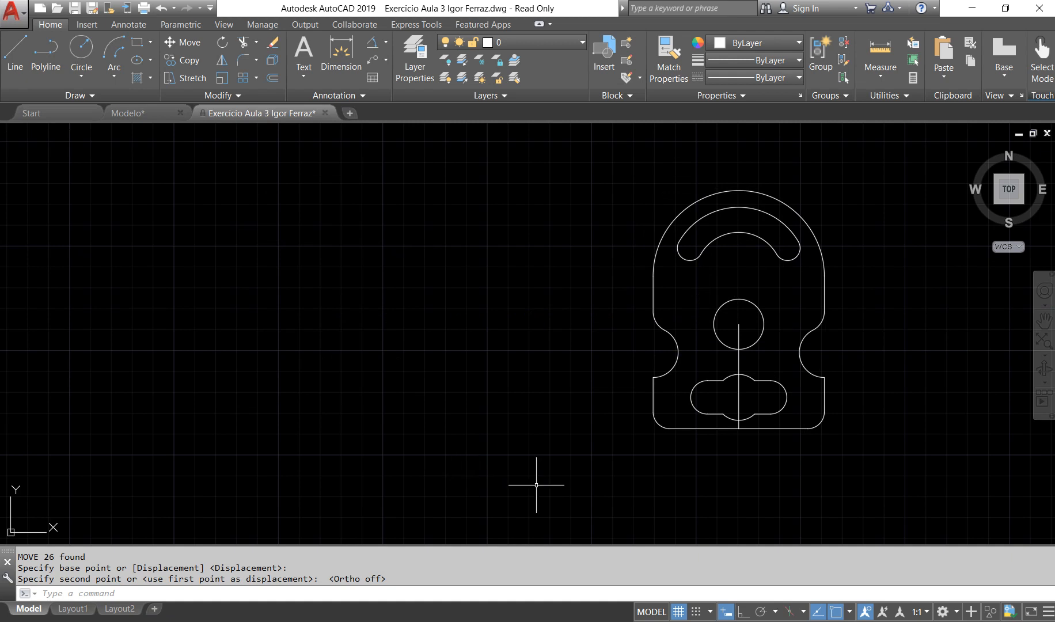
Step: Delete the vertical line running down from the centre of the slotted plate's round hole
click(743, 394)
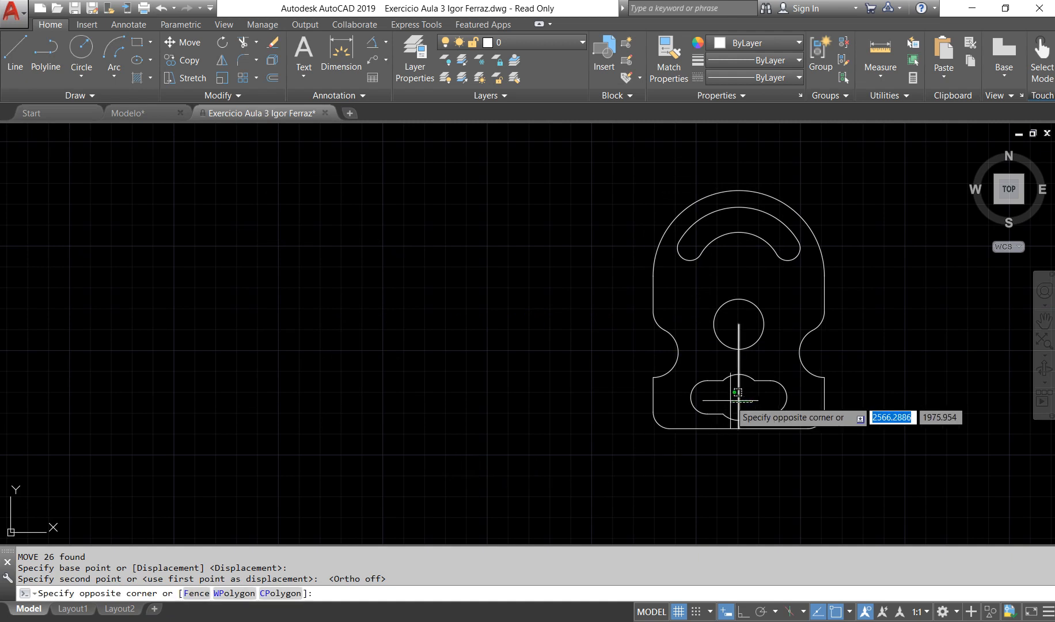
click(730, 401)
key(Delete)
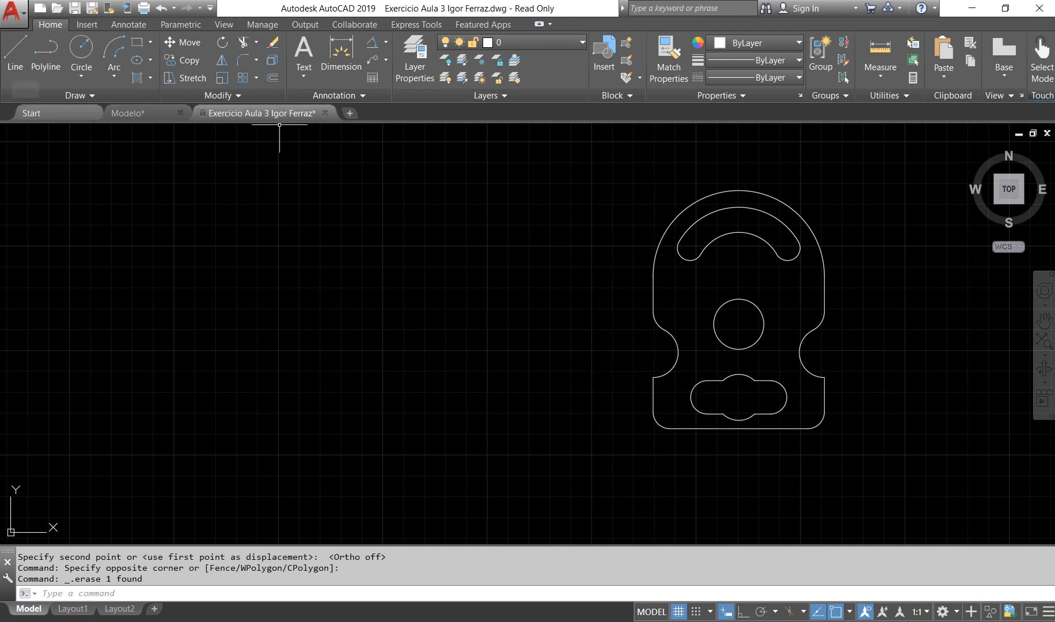
click(15, 52)
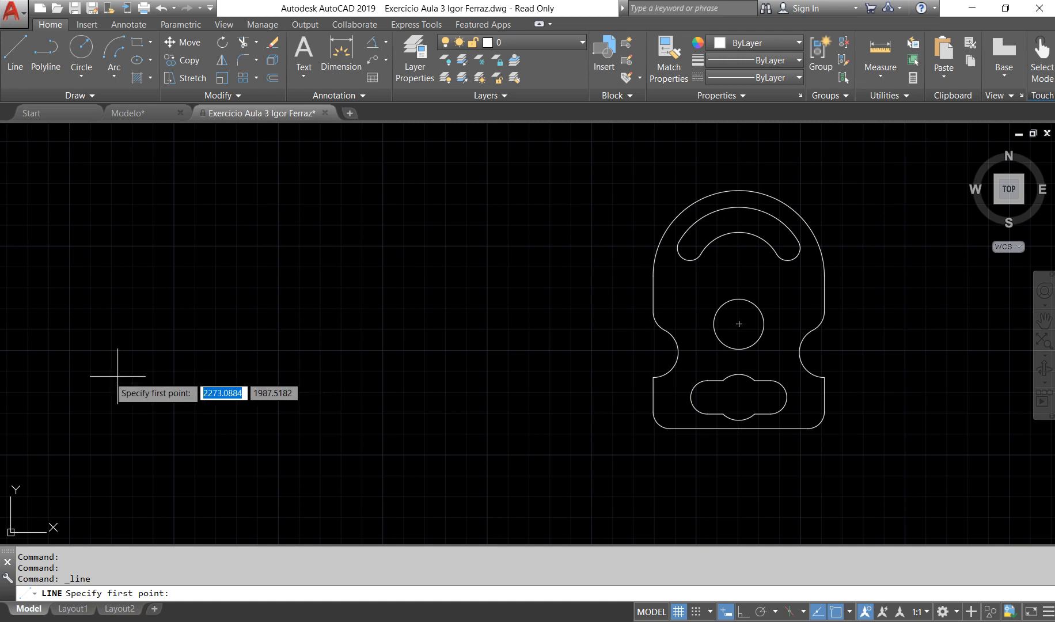
click(113, 358)
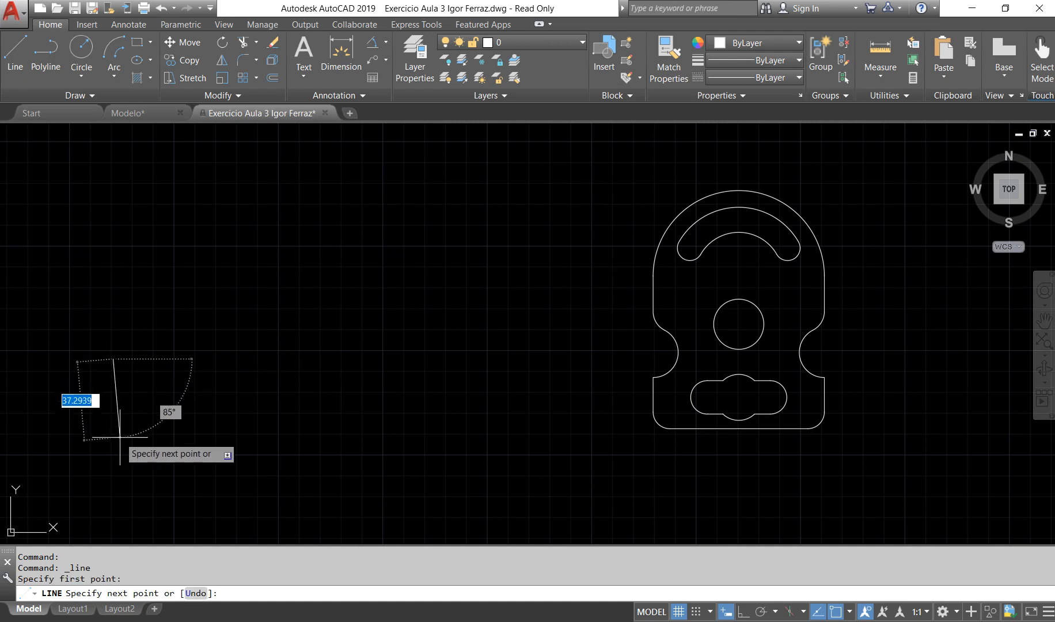
key(Escape)
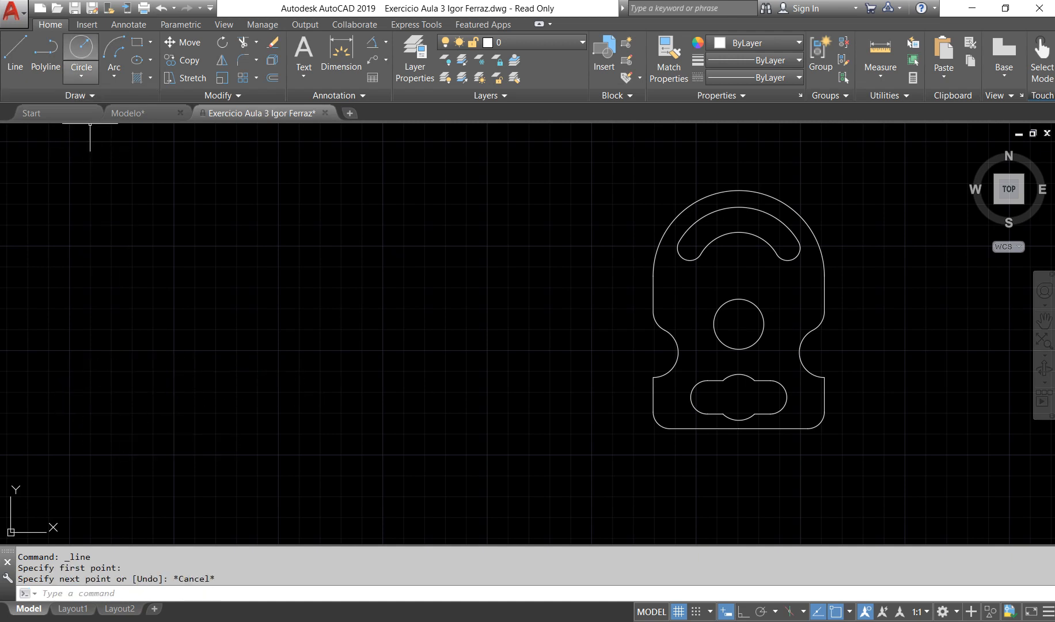
Step: Draw three scattered circles in the empty area left of the slotted plate, the first two with radii of about 5.7 and 14.8
click(81, 49)
click(120, 303)
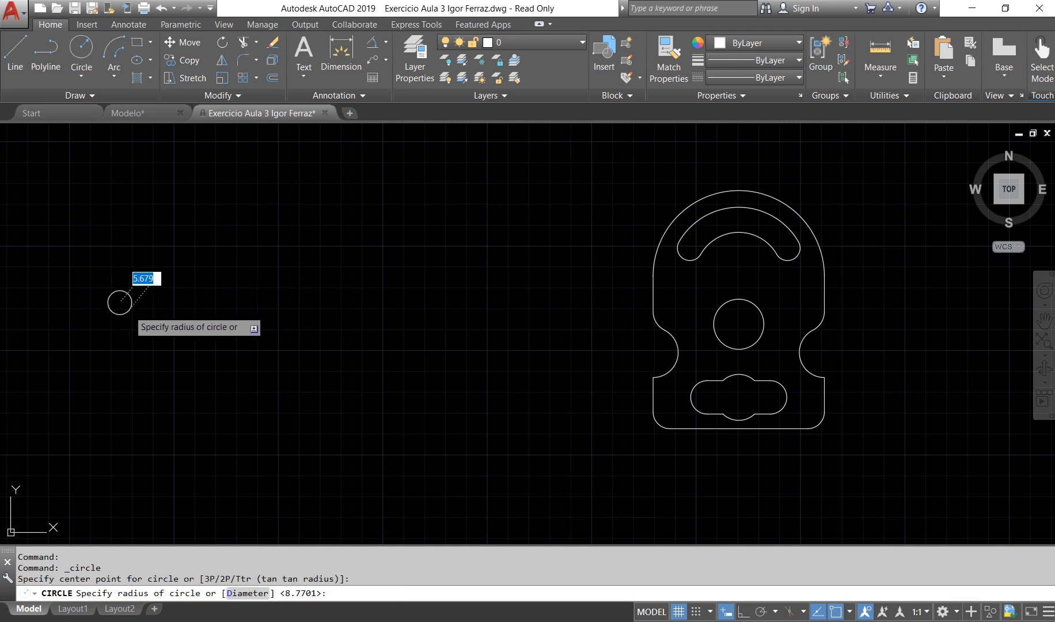
click(131, 303)
key(Return)
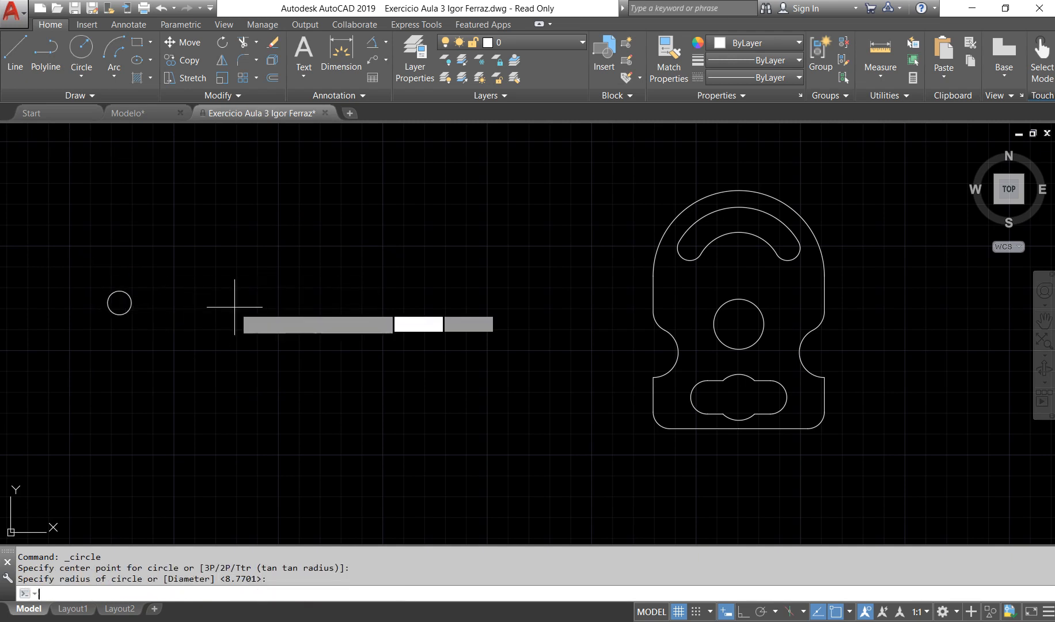
click(337, 372)
click(353, 400)
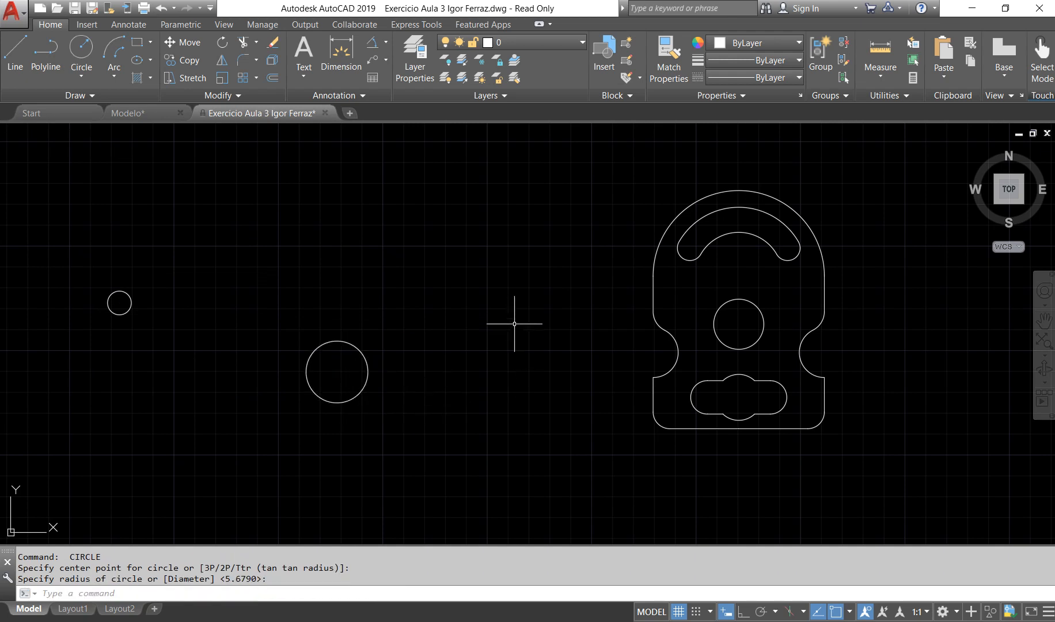
key(Return)
click(518, 193)
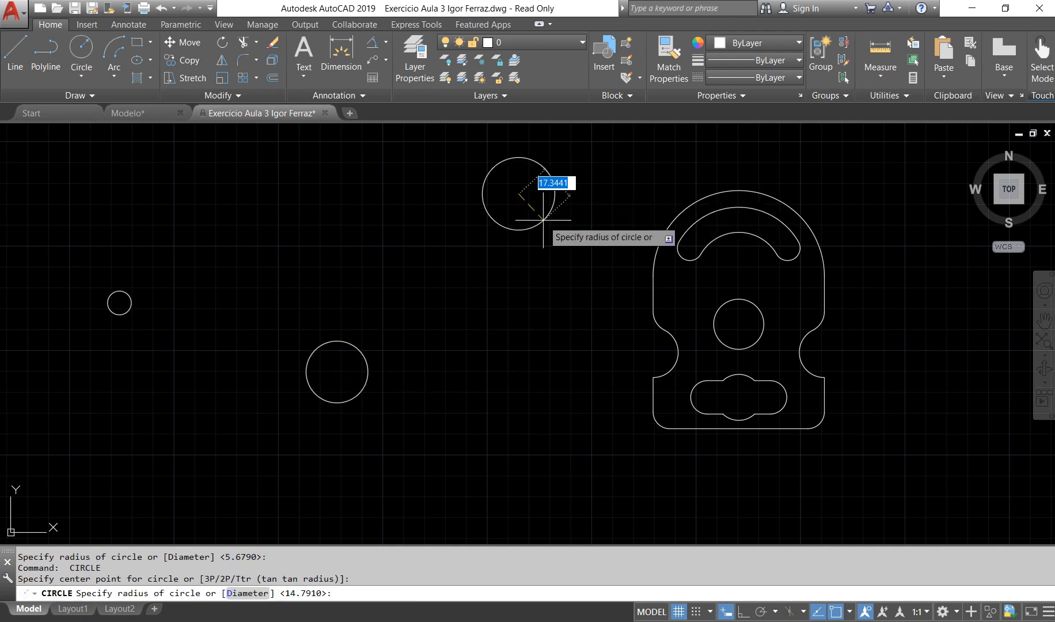
click(527, 204)
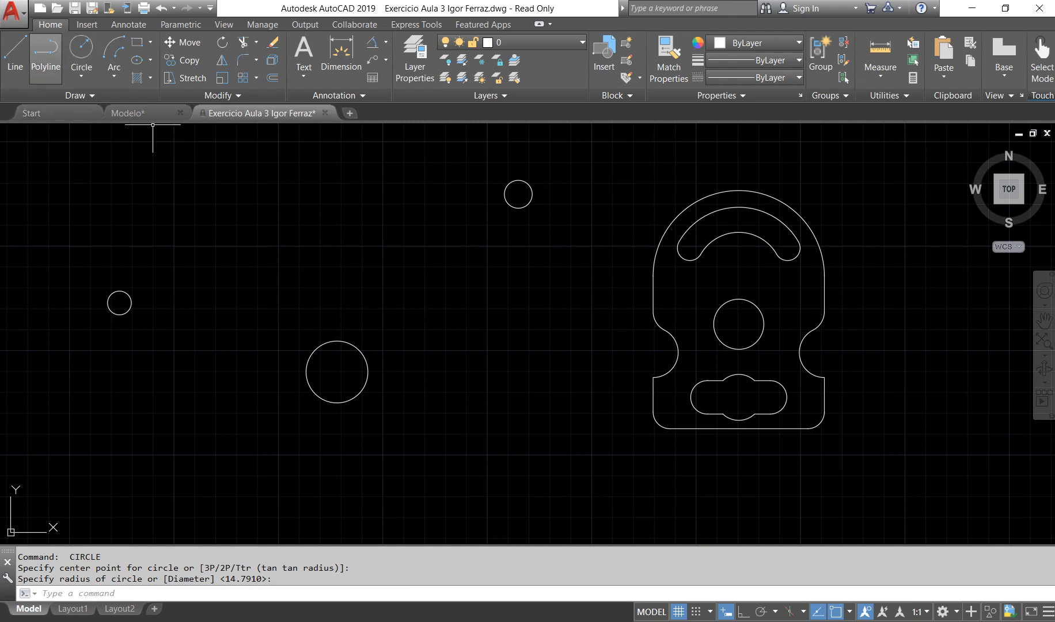
Step: Draw a single short line slanting down to the right in the empty area right of the slotted plate
click(15, 52)
click(944, 349)
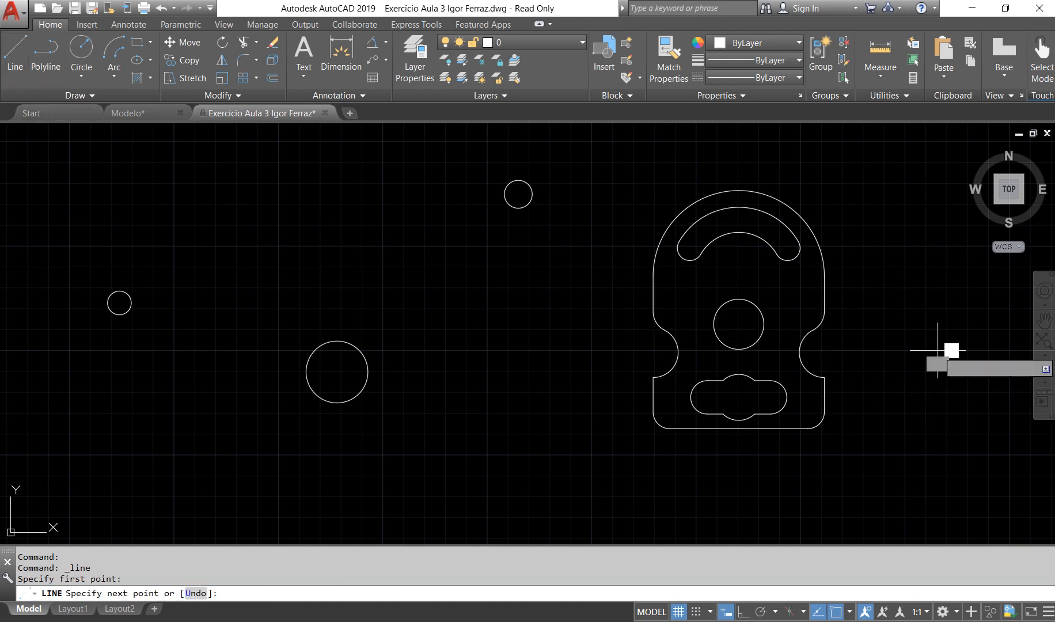
click(971, 424)
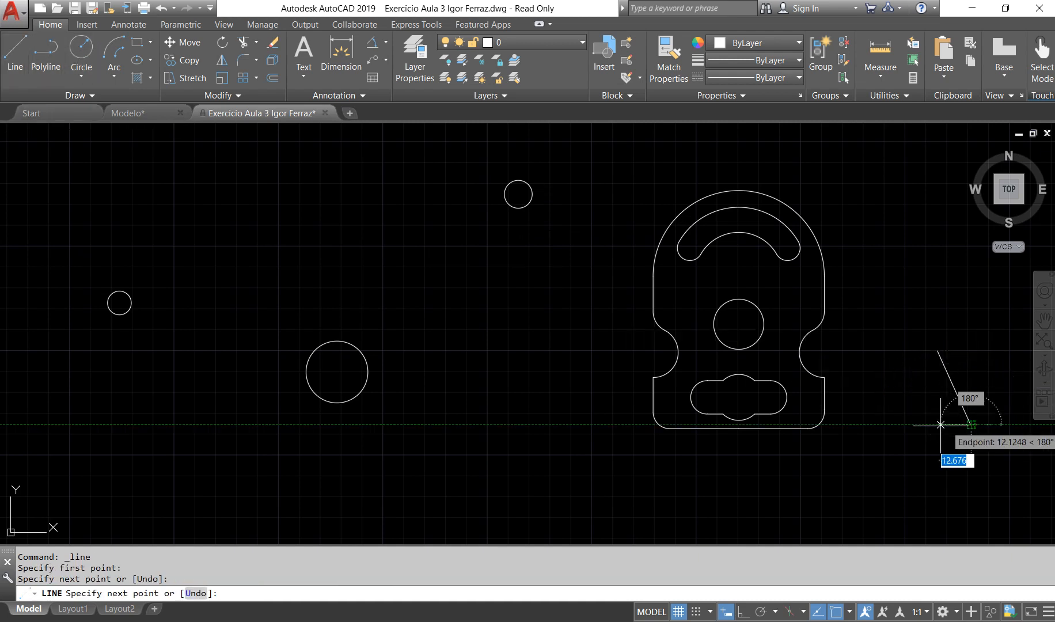
key(Return)
Step: Copy the whole slotted plate from its lower slot's centre to the centres of the three circles and the slanted line's upper endpoint
scroll(813, 365, down, 2)
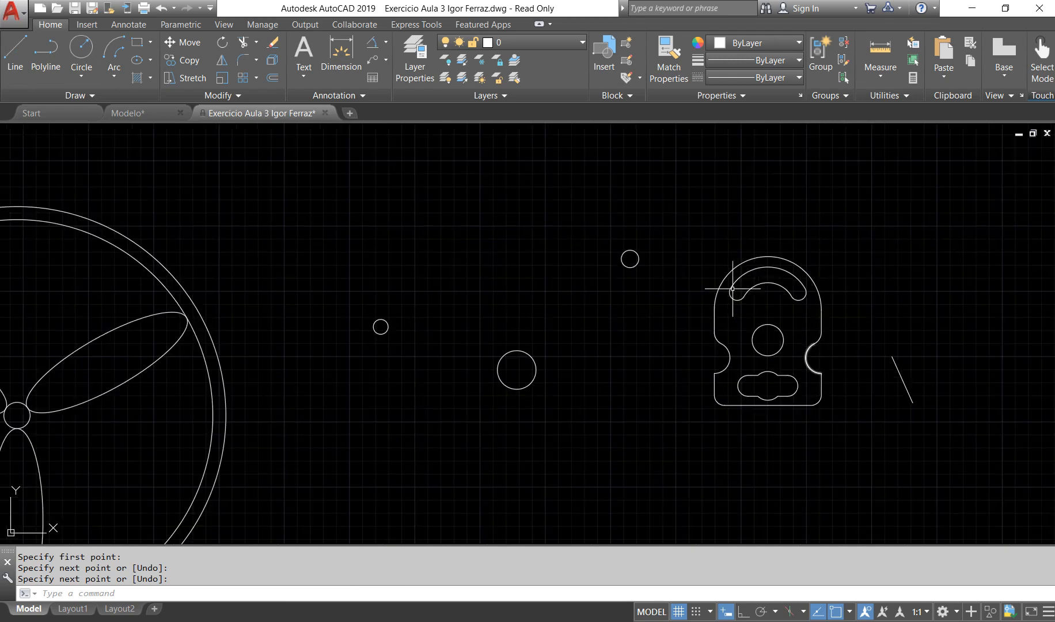
scroll(735, 285, up, 2)
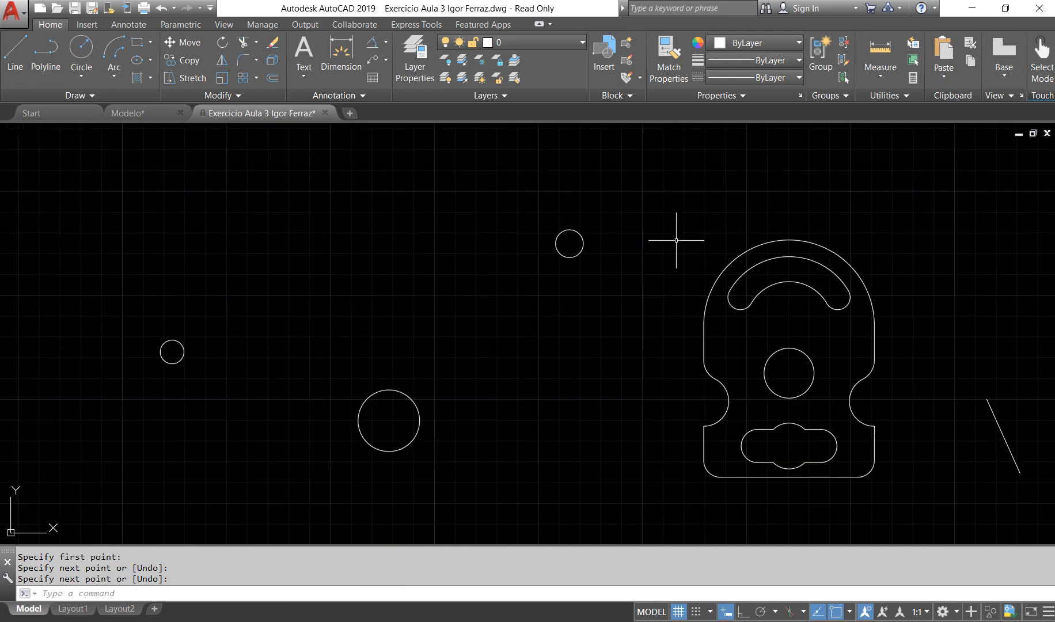
click(668, 219)
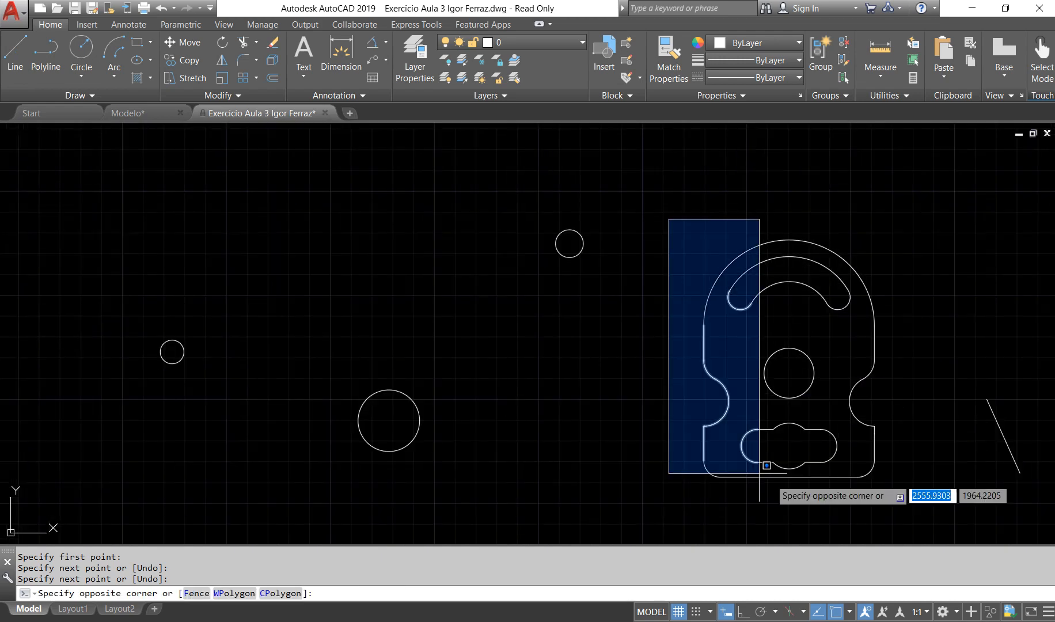
click(888, 507)
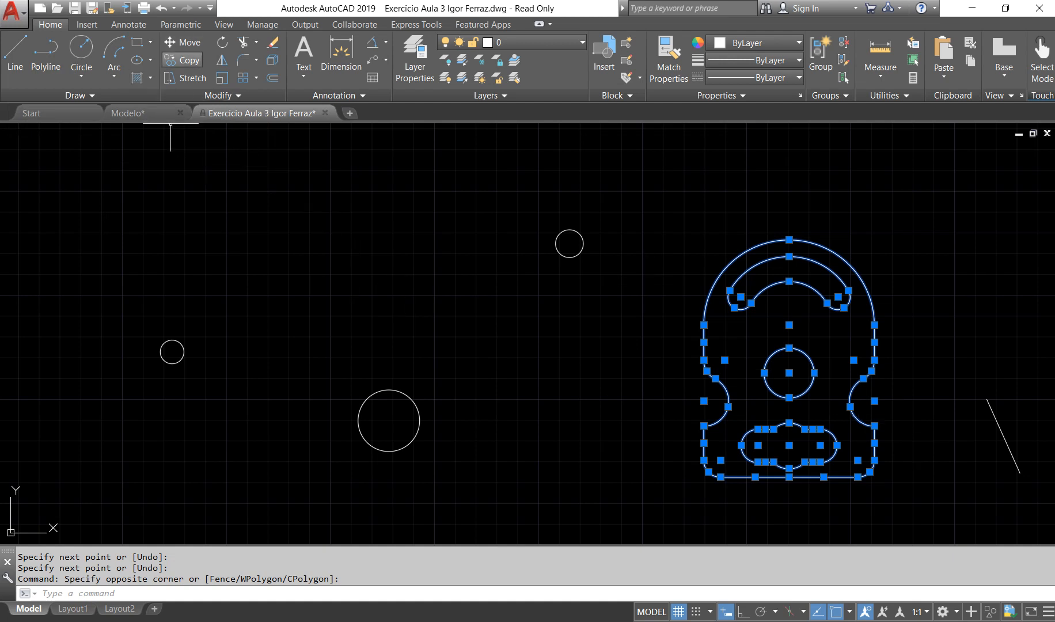
click(182, 60)
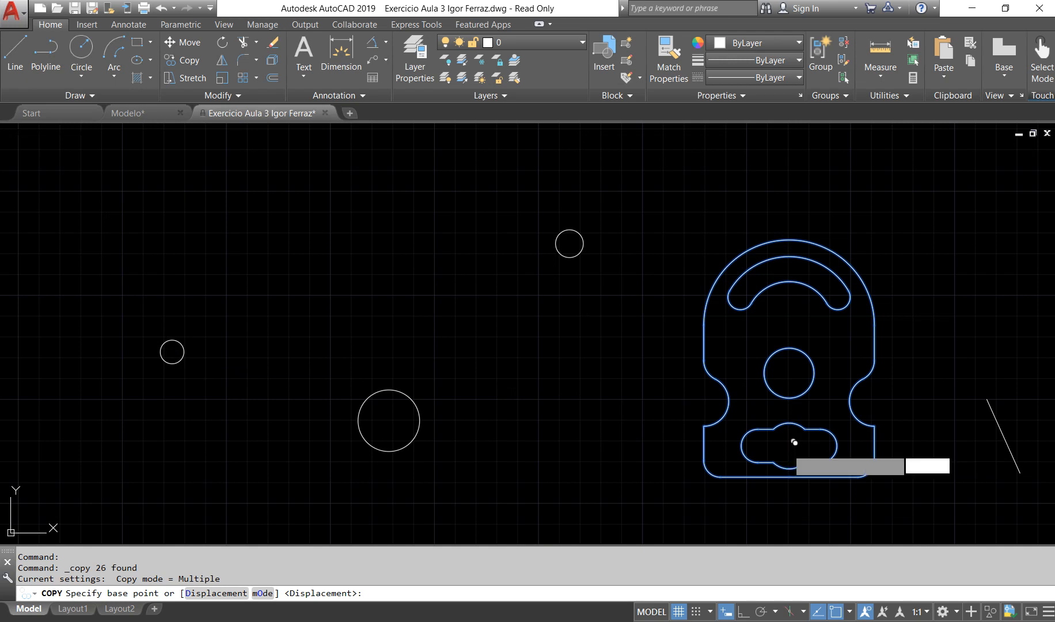
click(789, 445)
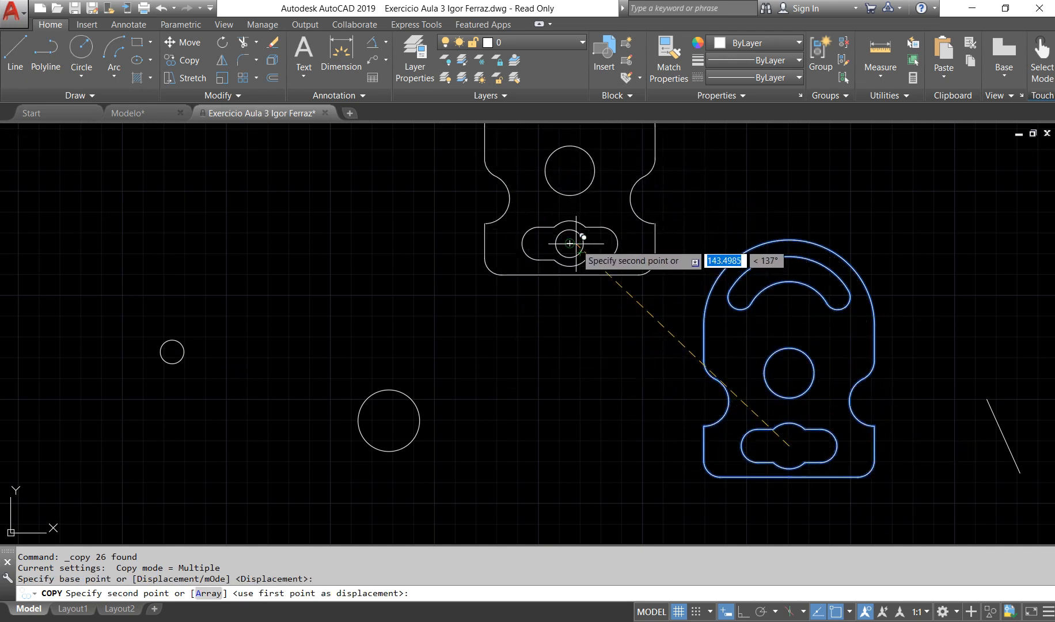
click(570, 243)
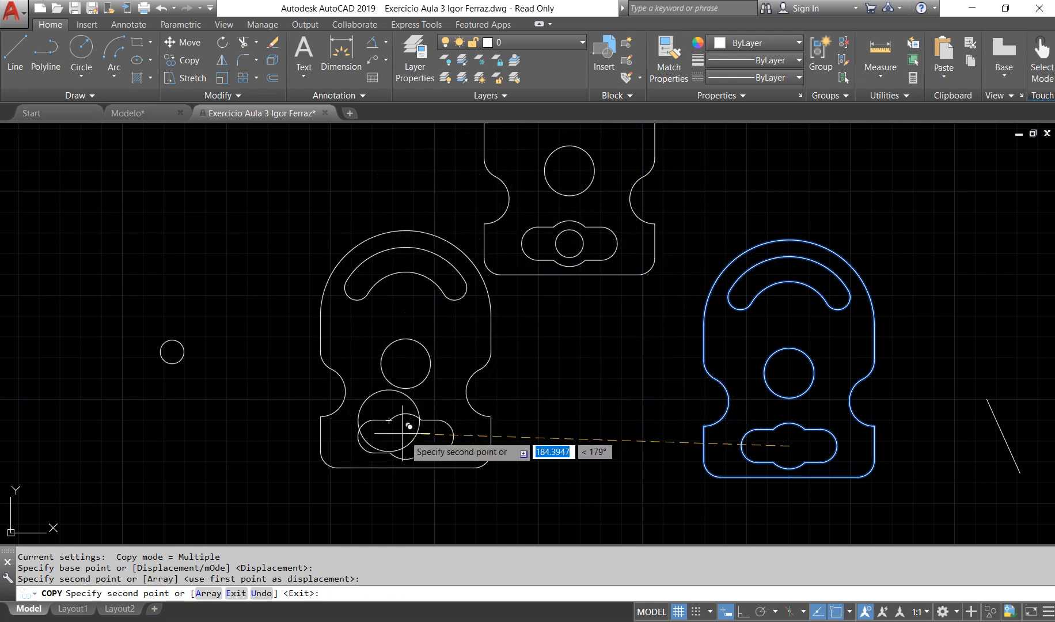
click(389, 421)
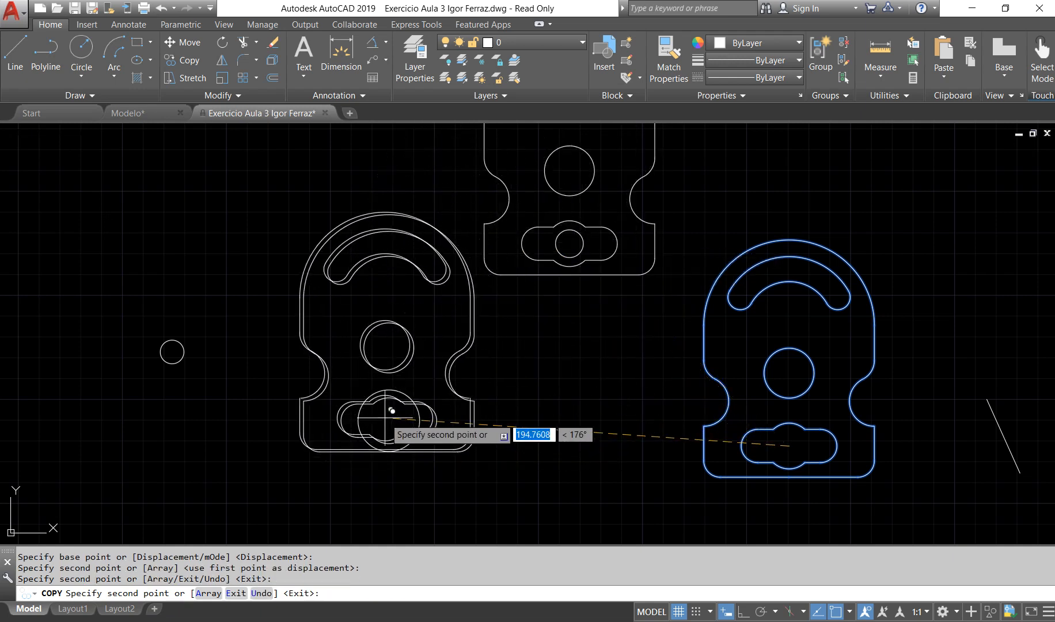
click(172, 352)
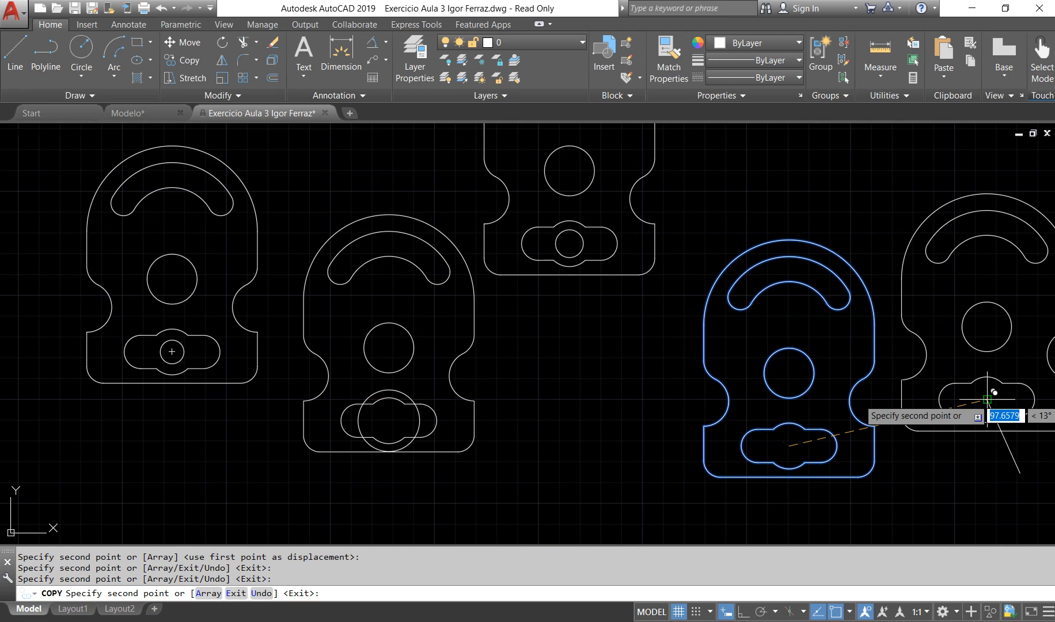
click(987, 399)
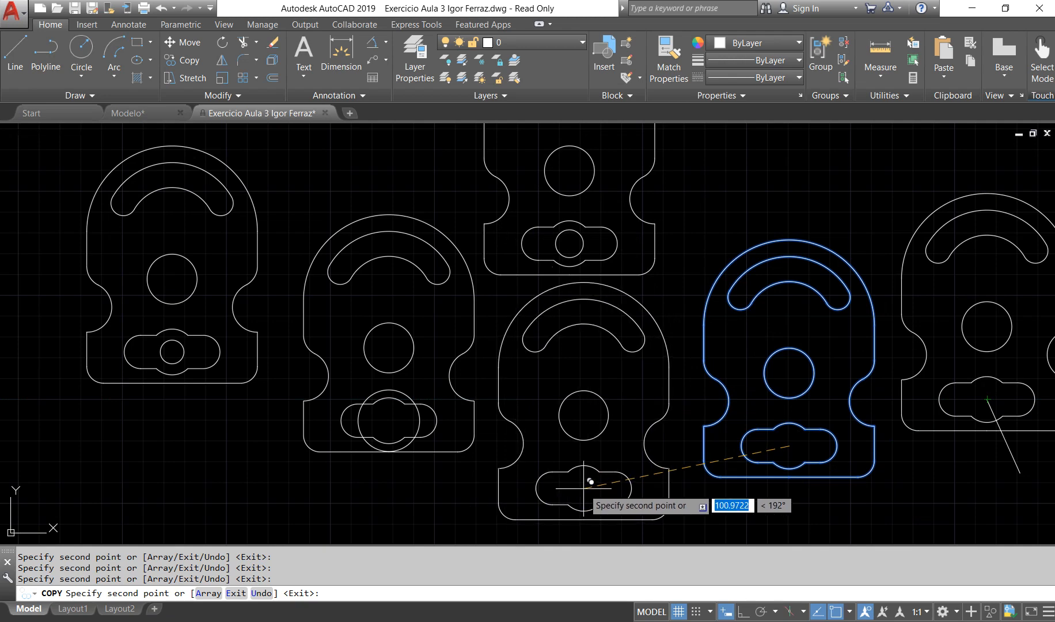
key(Escape)
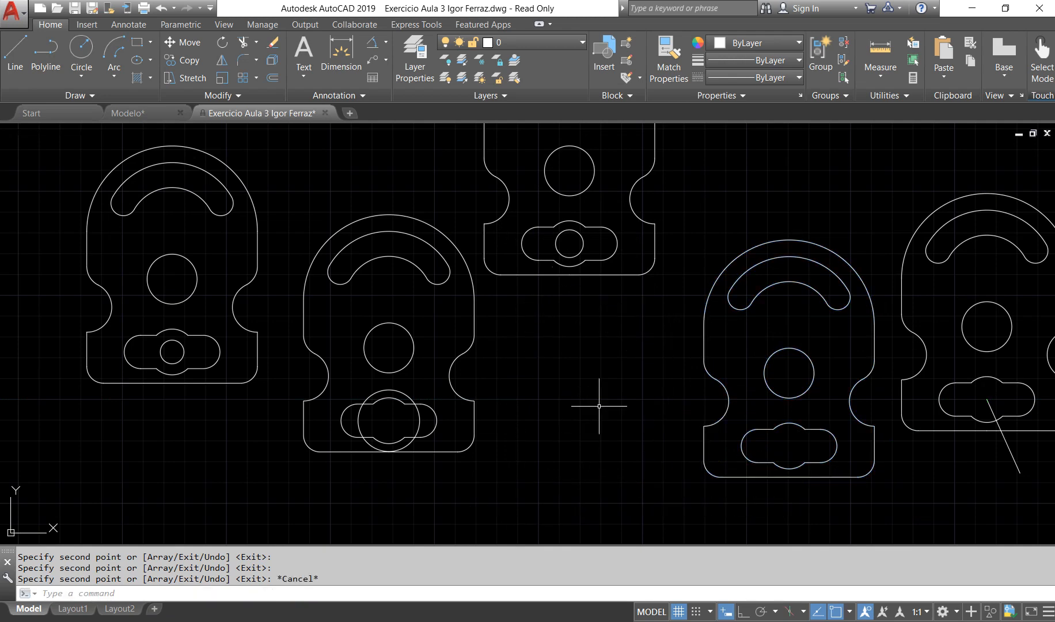
Step: Copy the original slotted plate 200 units to the right from a free base point below it, with Ortho mode on
scroll(599, 406, down, 2)
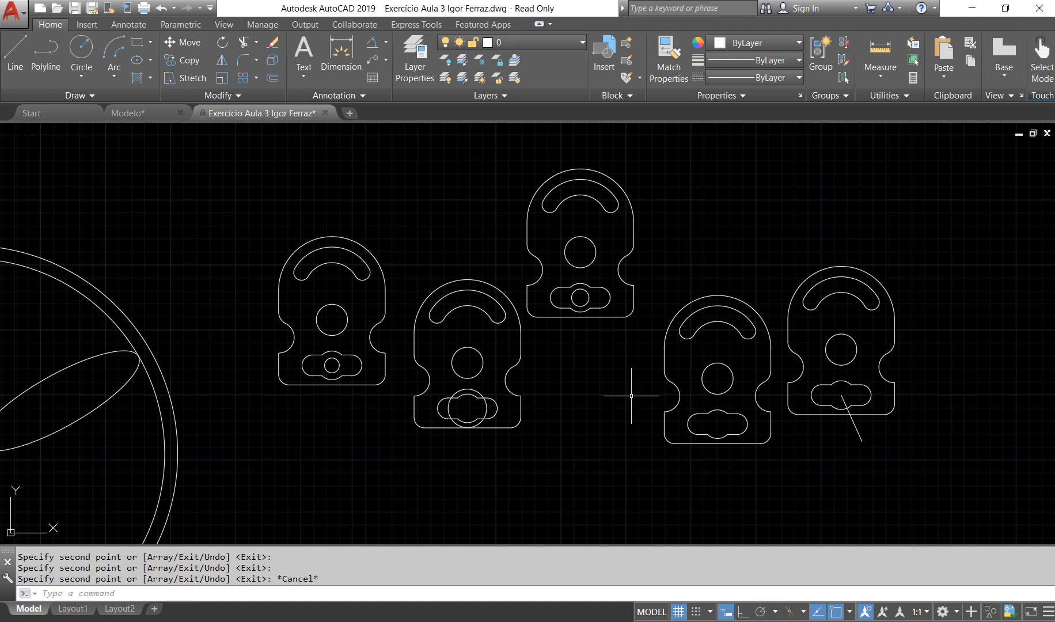
middle_drag(749, 372, 479, 376)
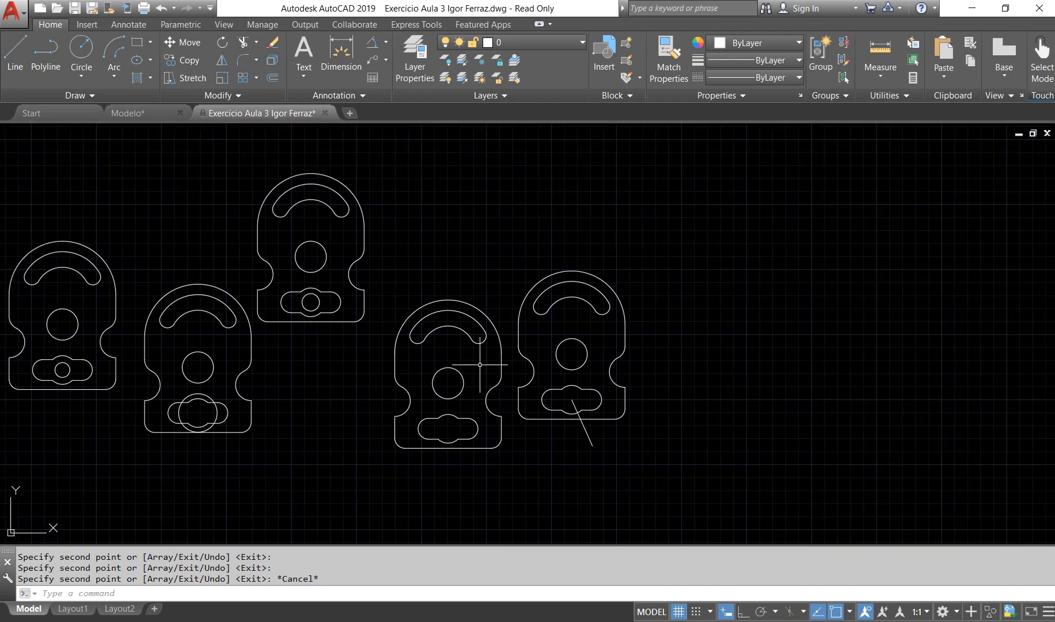
click(394, 278)
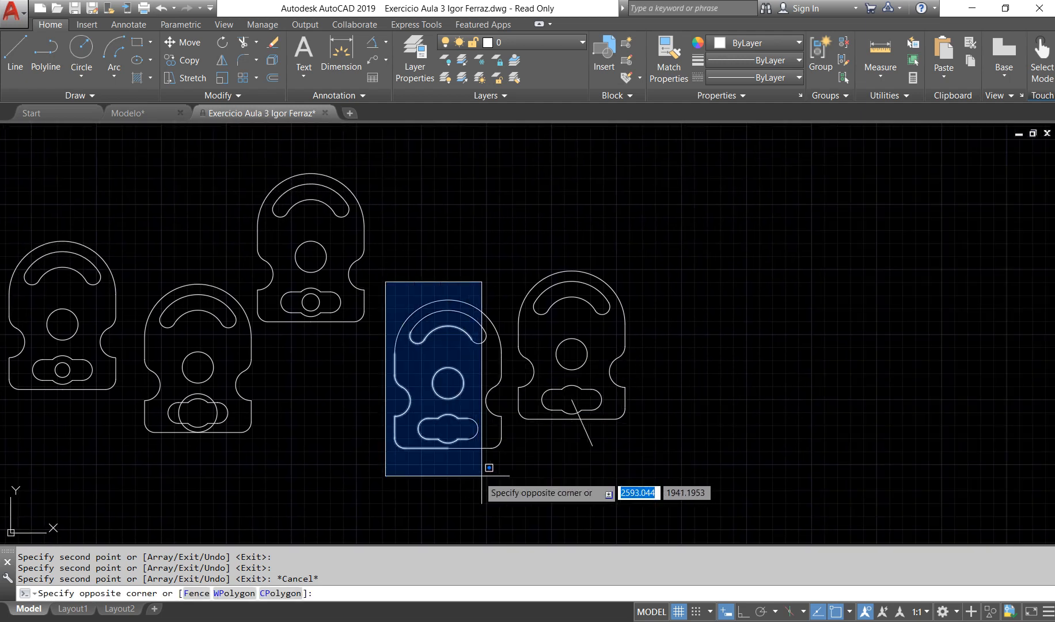
click(506, 485)
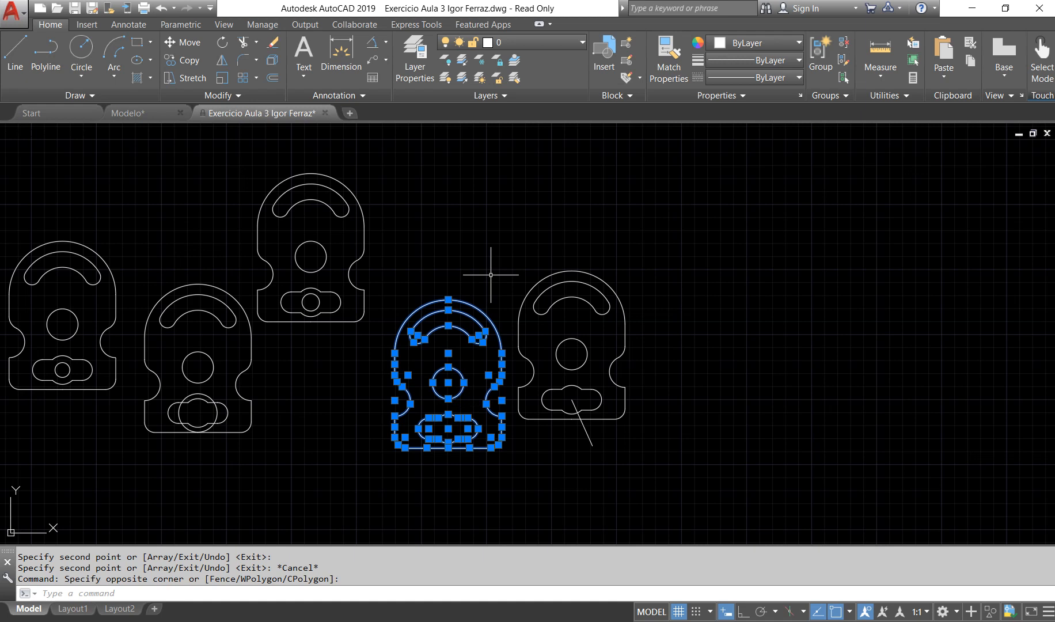
text(c)
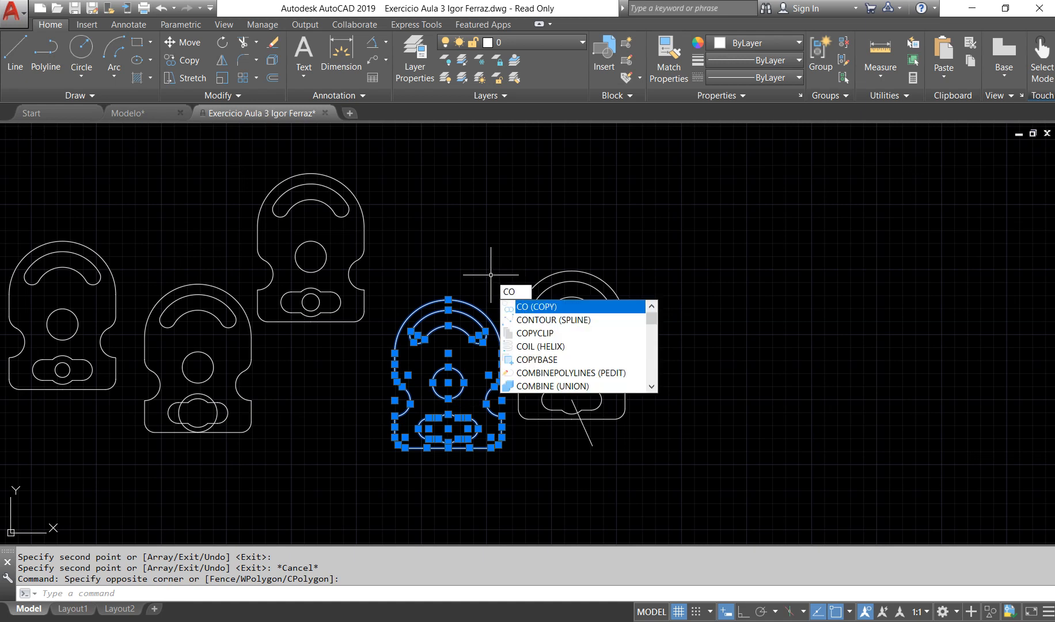
key(Return)
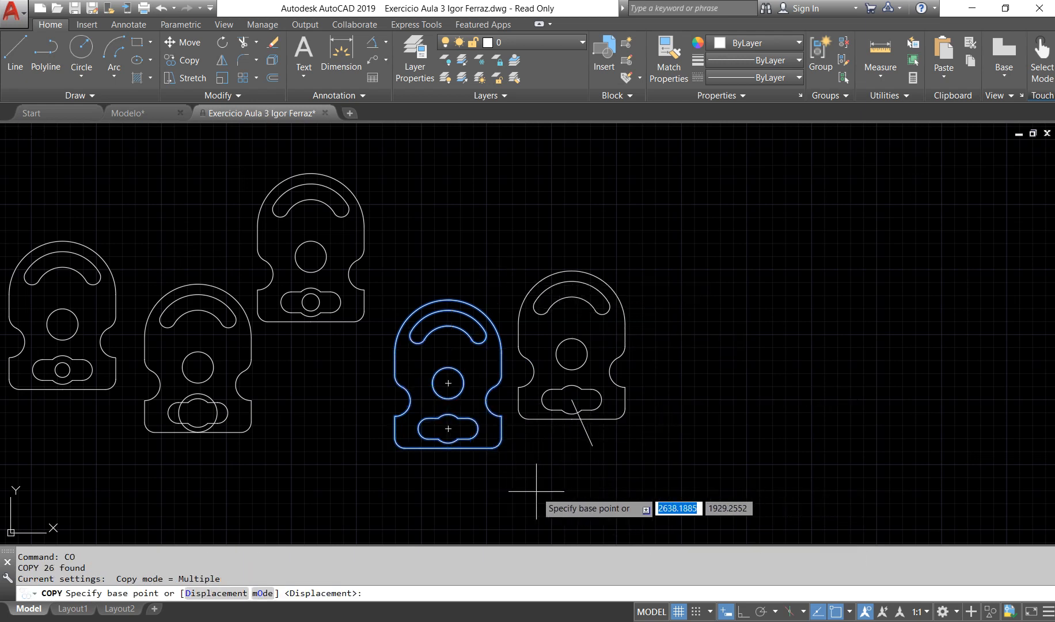
click(516, 496)
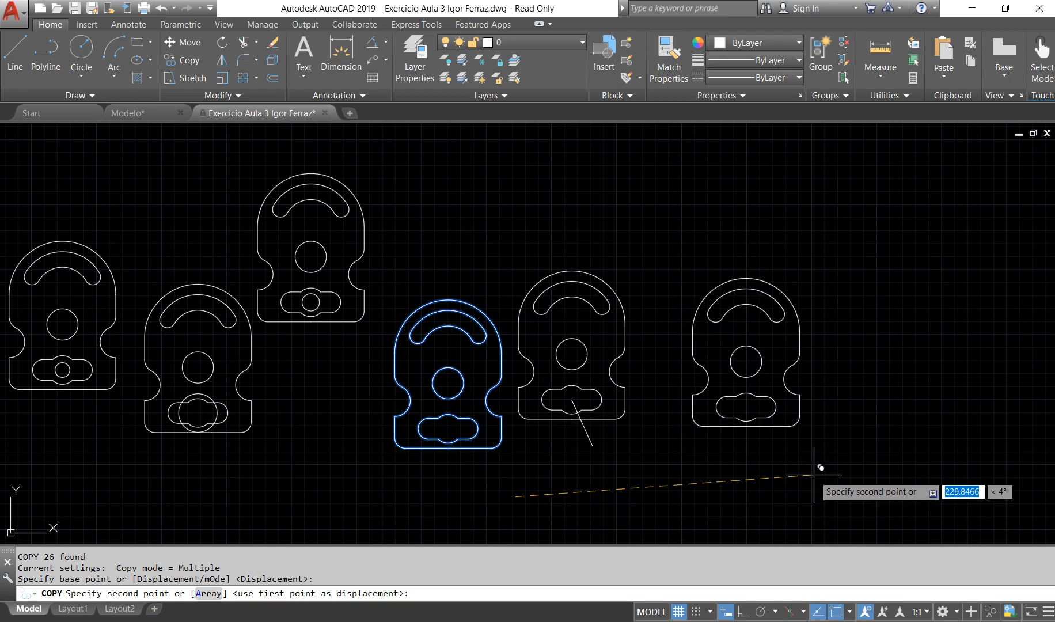
key(F8)
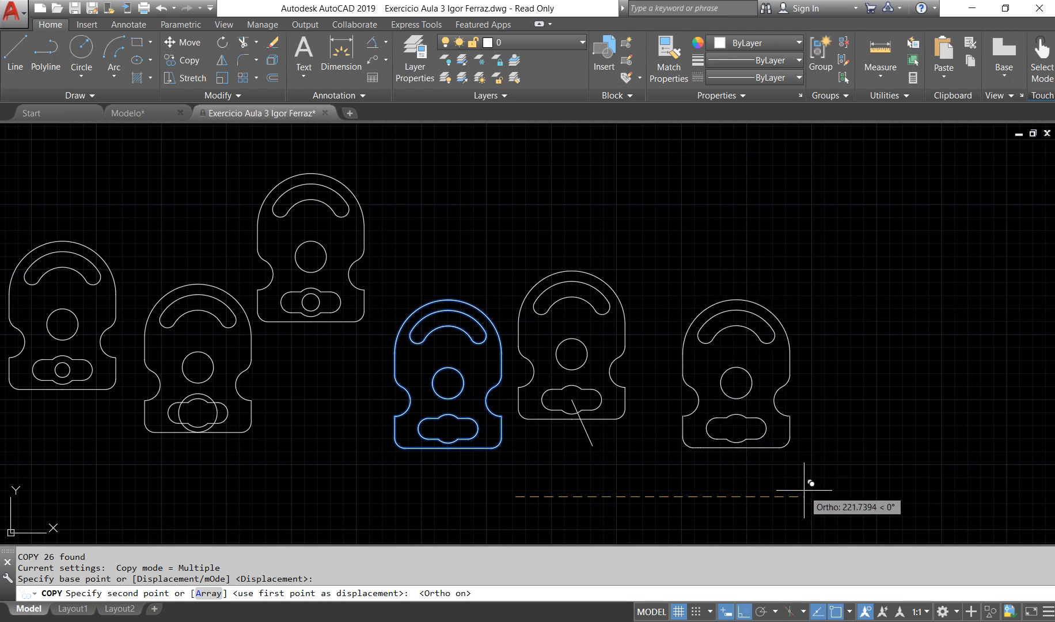
text(200)
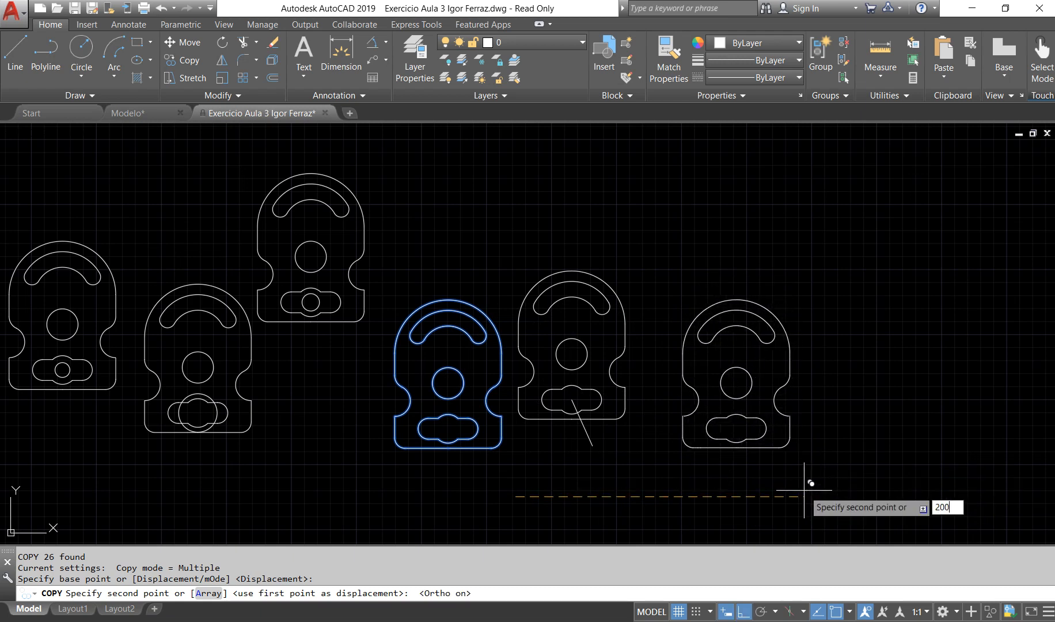
key(Return)
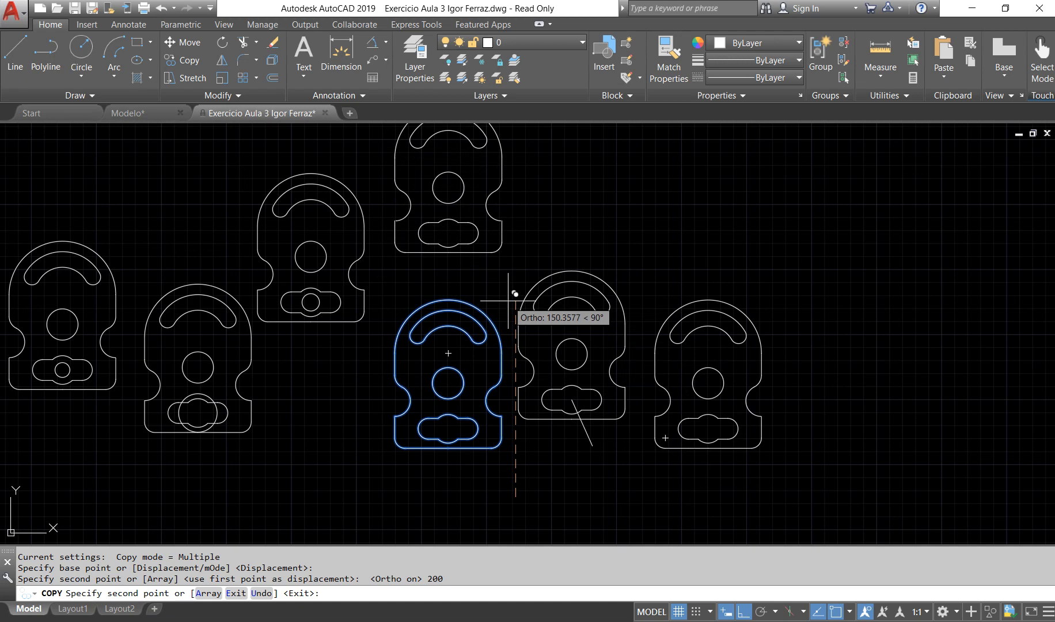
Step: Place another copy of the slotted plate 150 units straight up from the same base point
text(1)
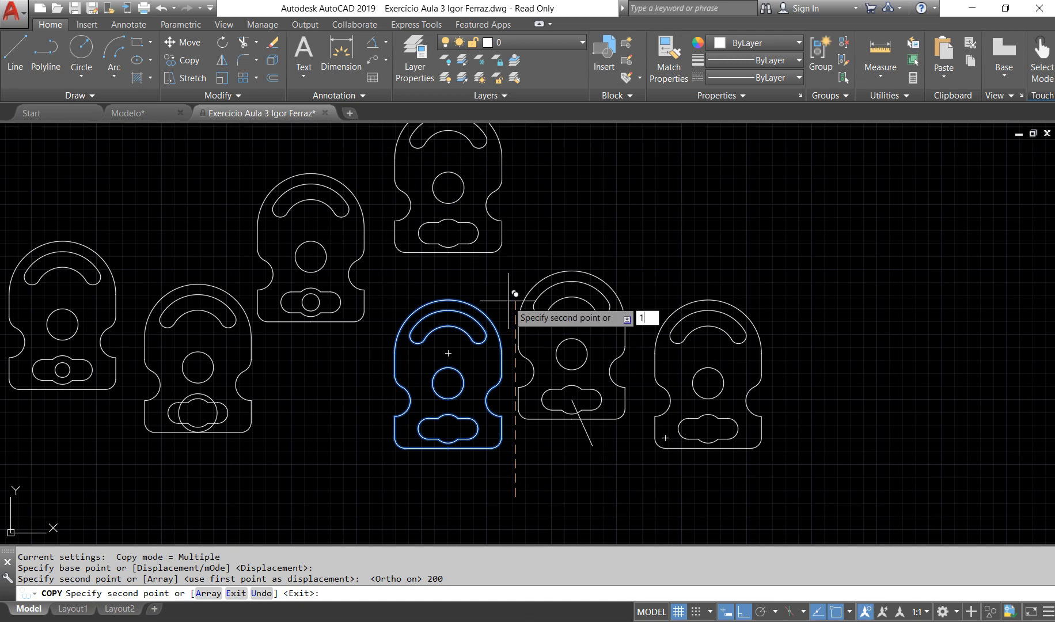
text(50)
key(Return)
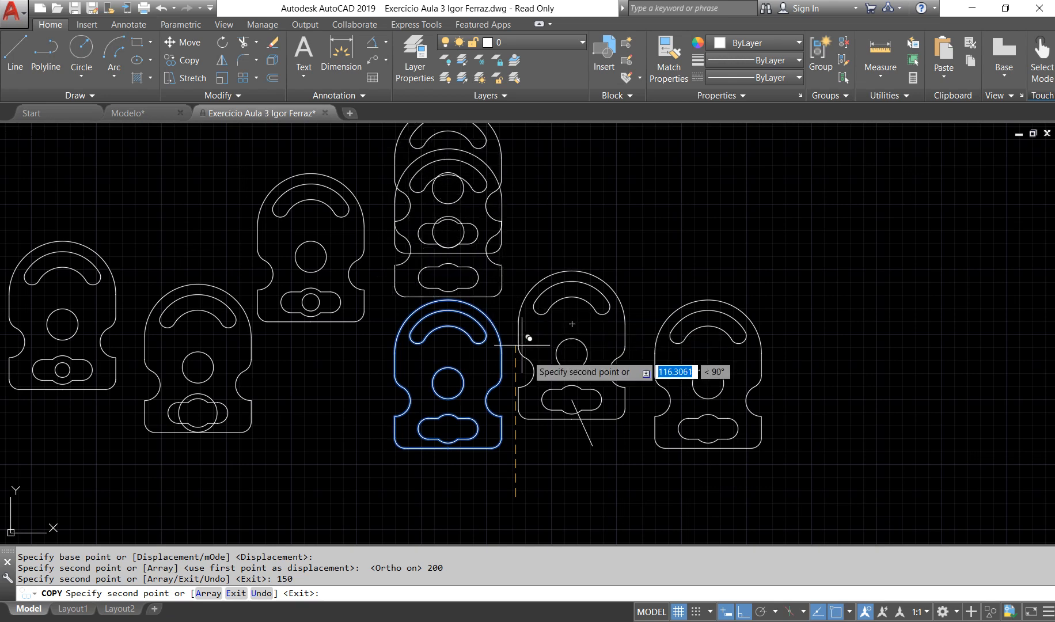
Step: Turn Ortho mode off and place another copy of the slotted plate 300 units away at 60° from the same base point
scroll(592, 461, down, 2)
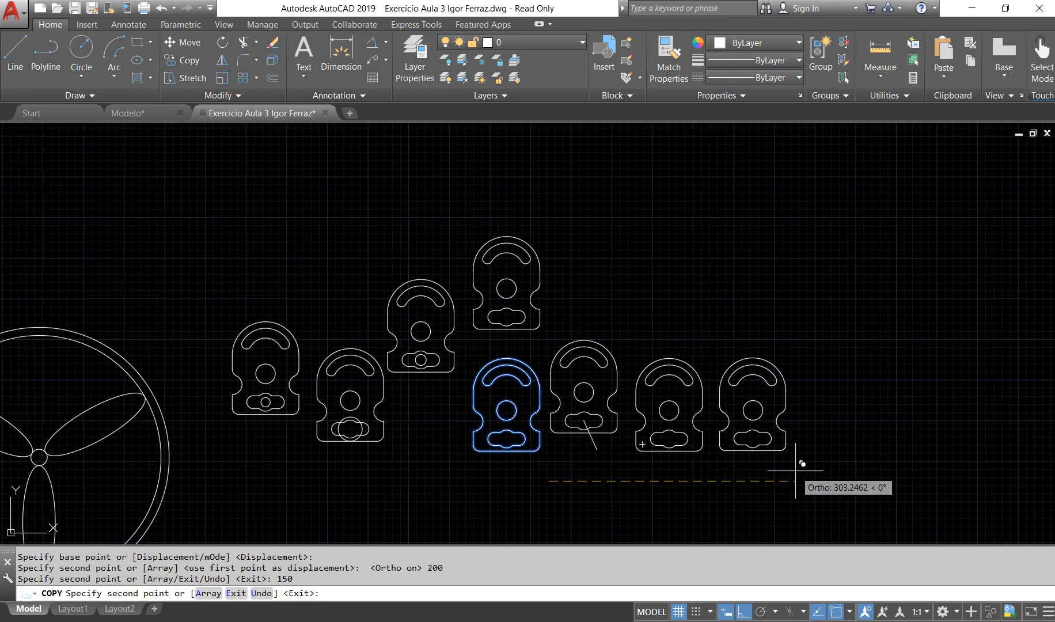
key(F8)
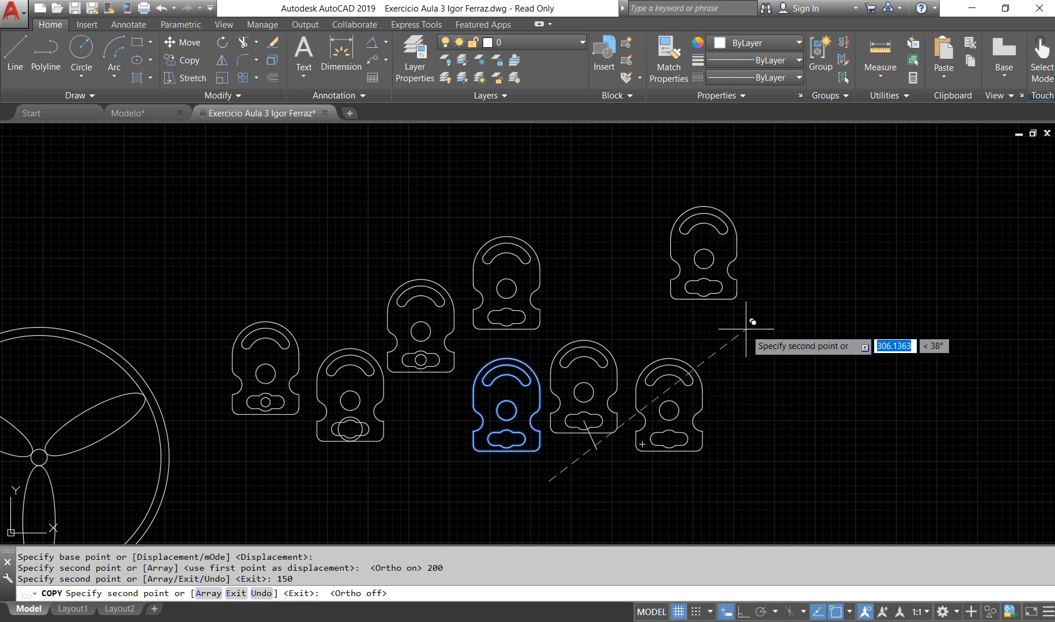
text(300)
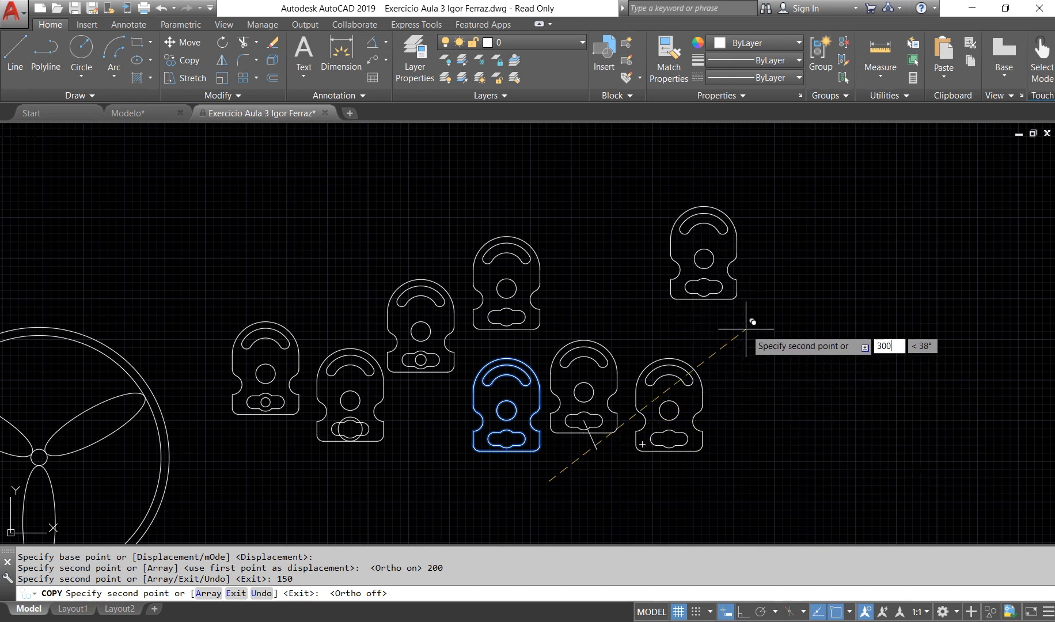
key(Tab)
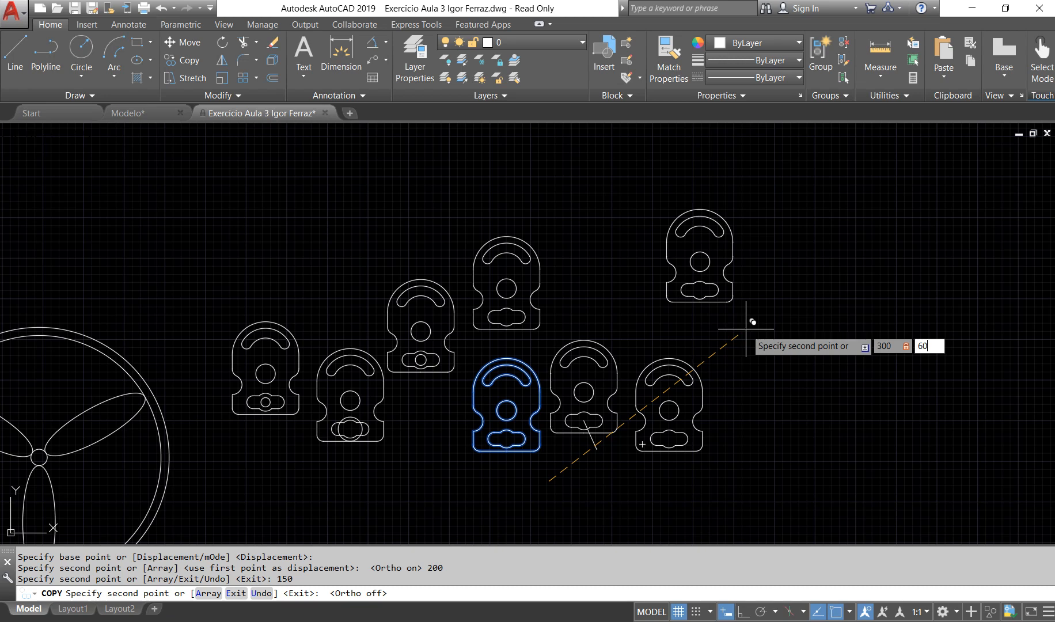
key(Return)
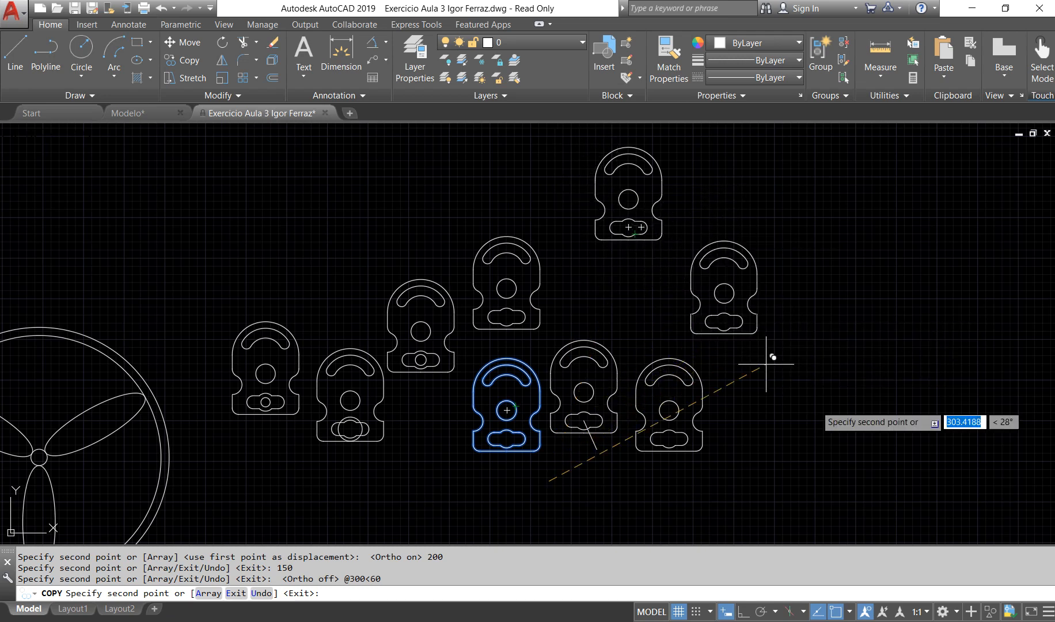
scroll(834, 444, down, 2)
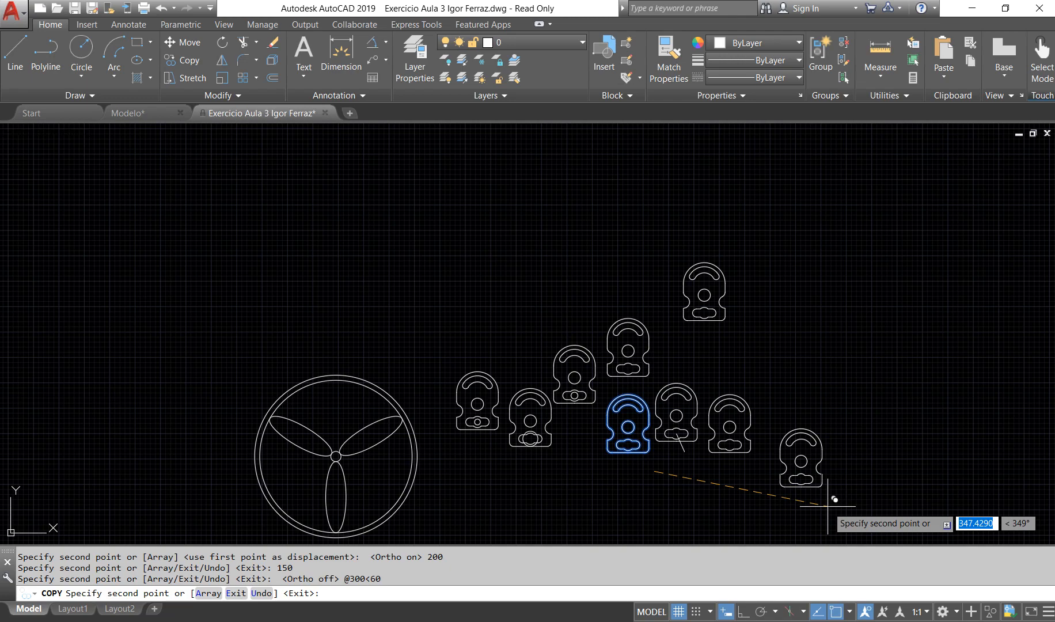
text(350)
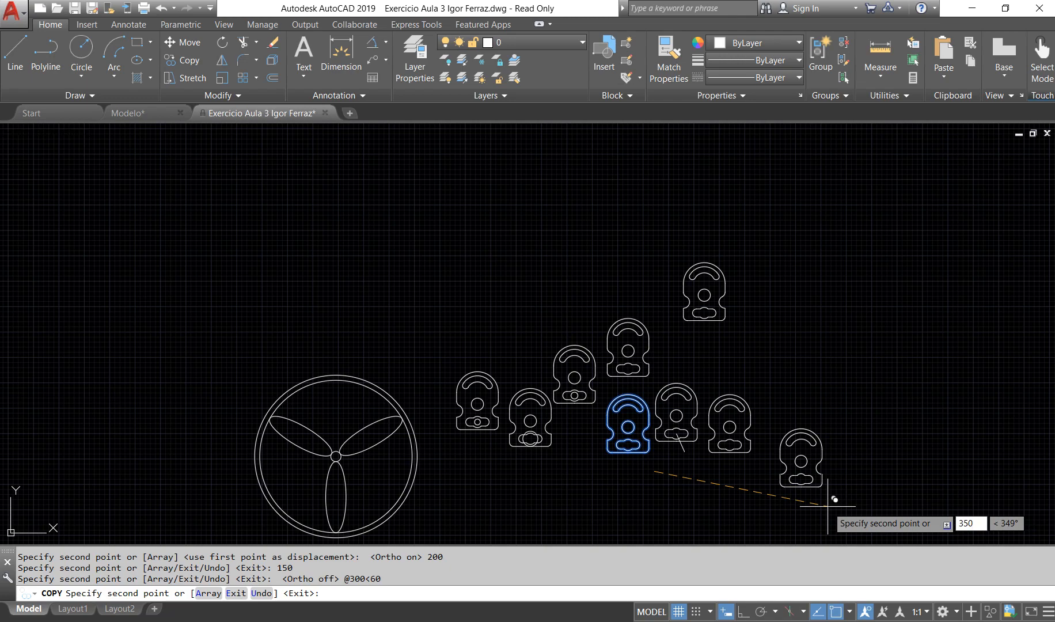
key(Tab)
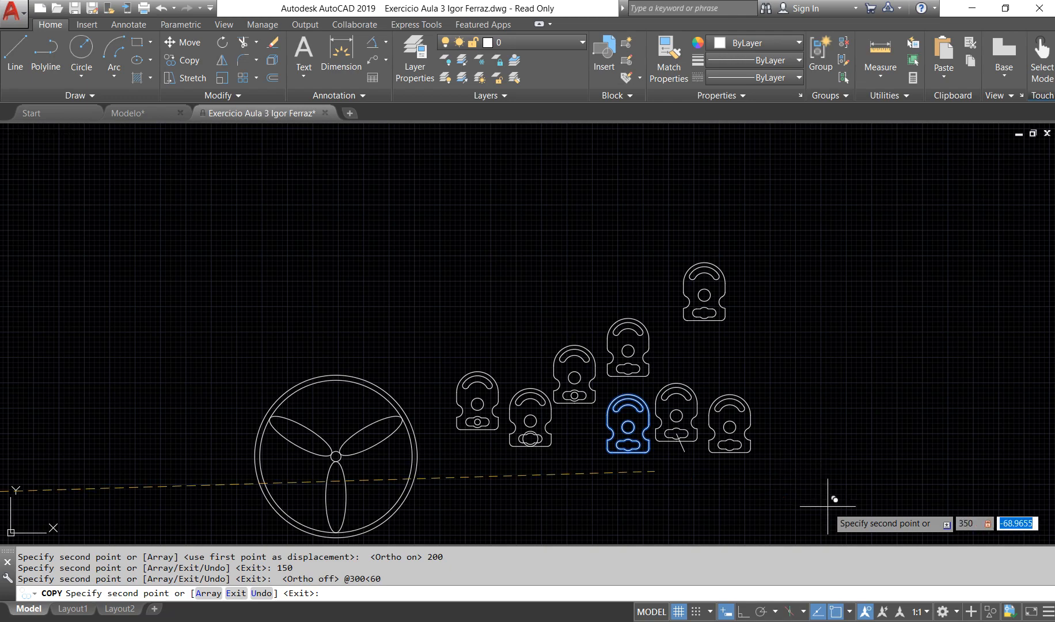
text(-50)
key(Return)
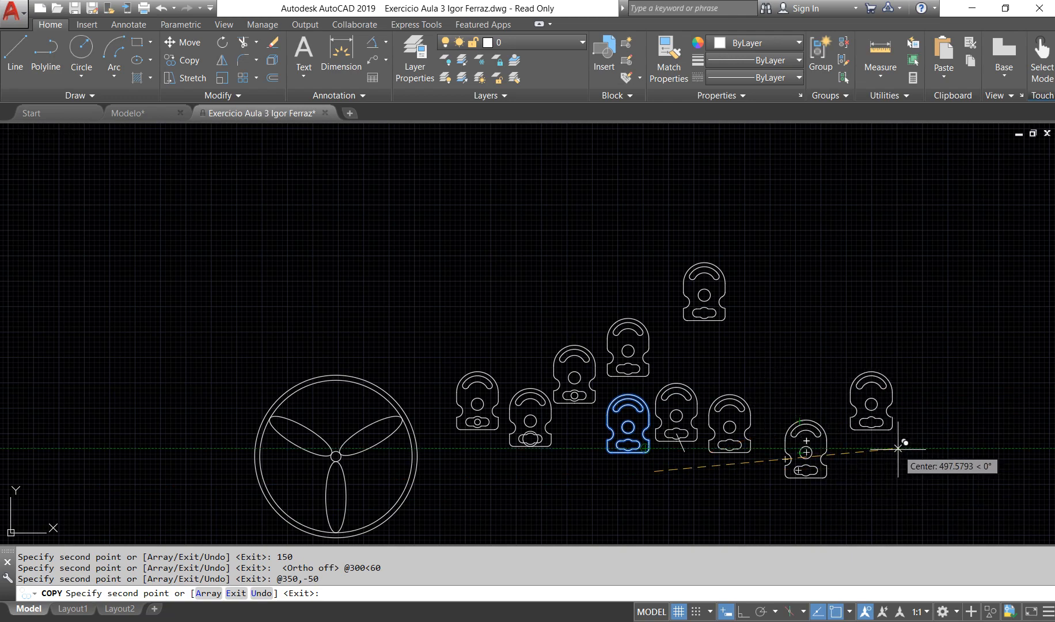
key(Escape)
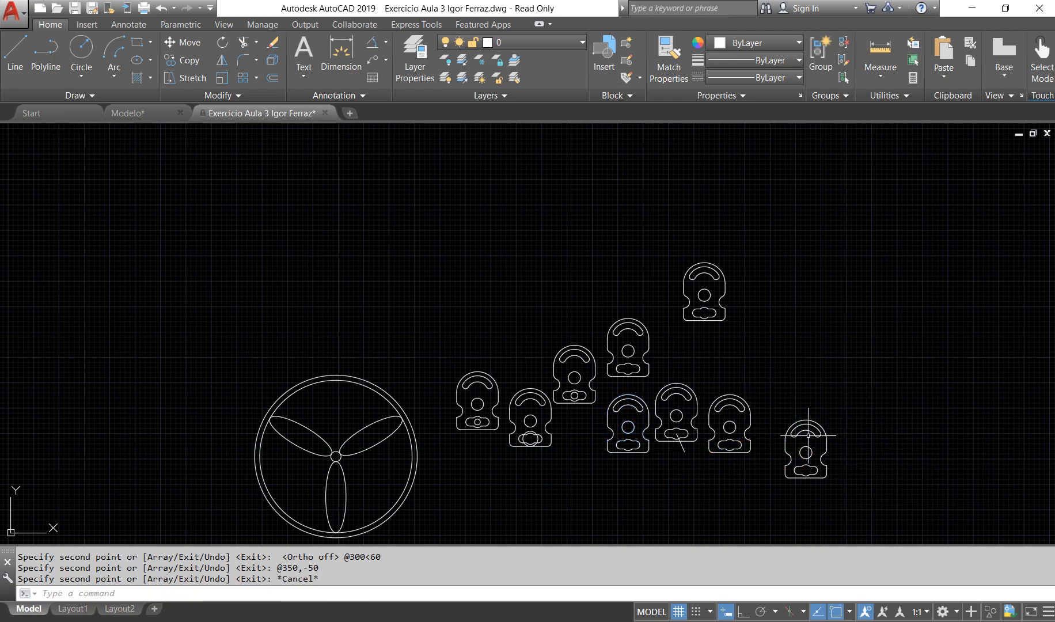
scroll(728, 410, up, 2)
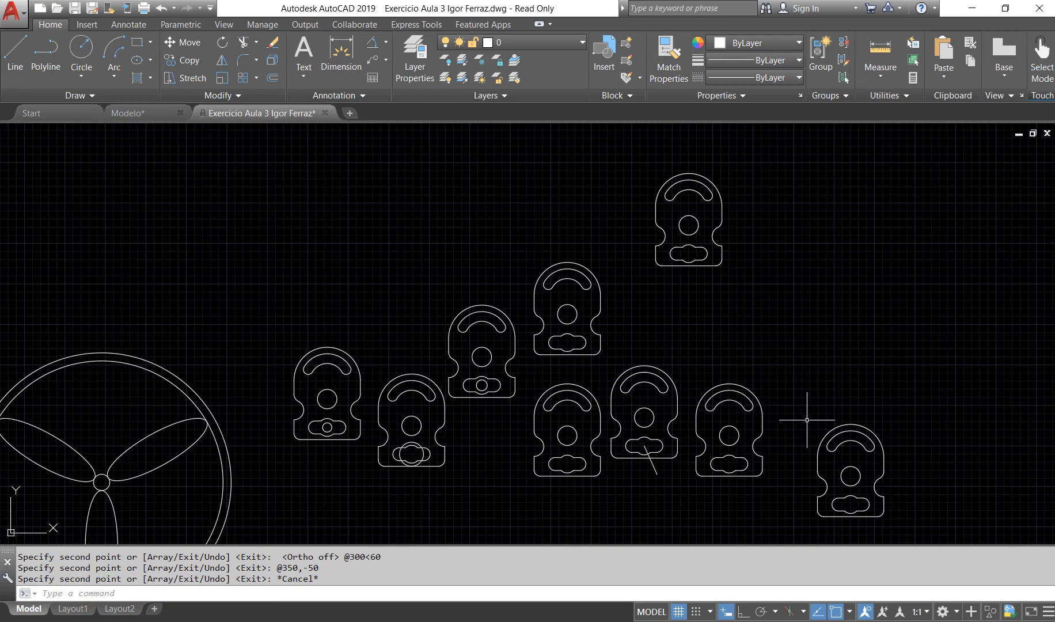
click(15, 54)
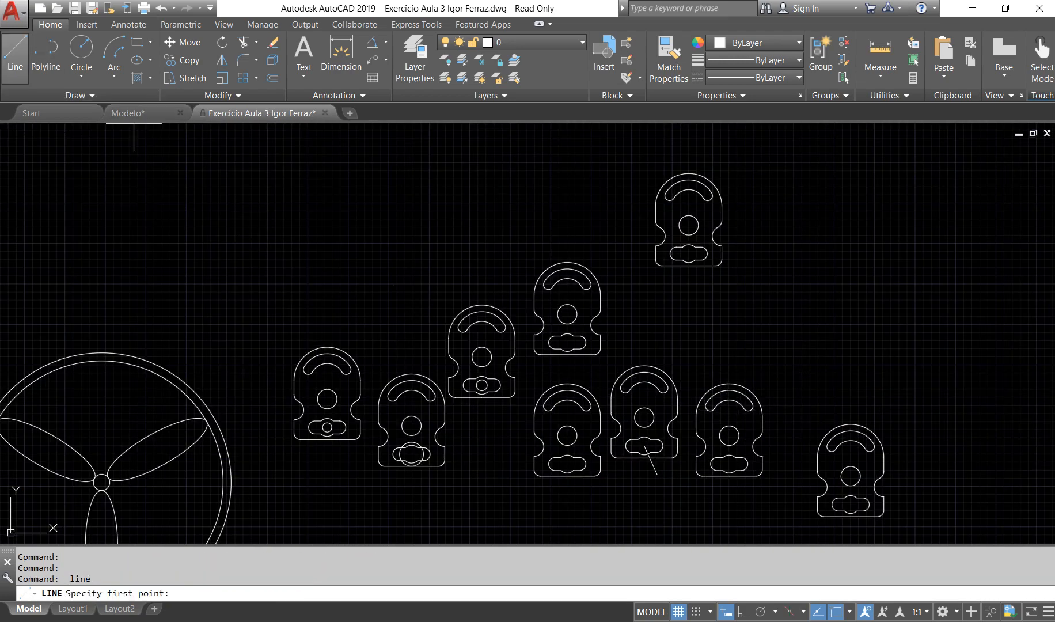
click(567, 436)
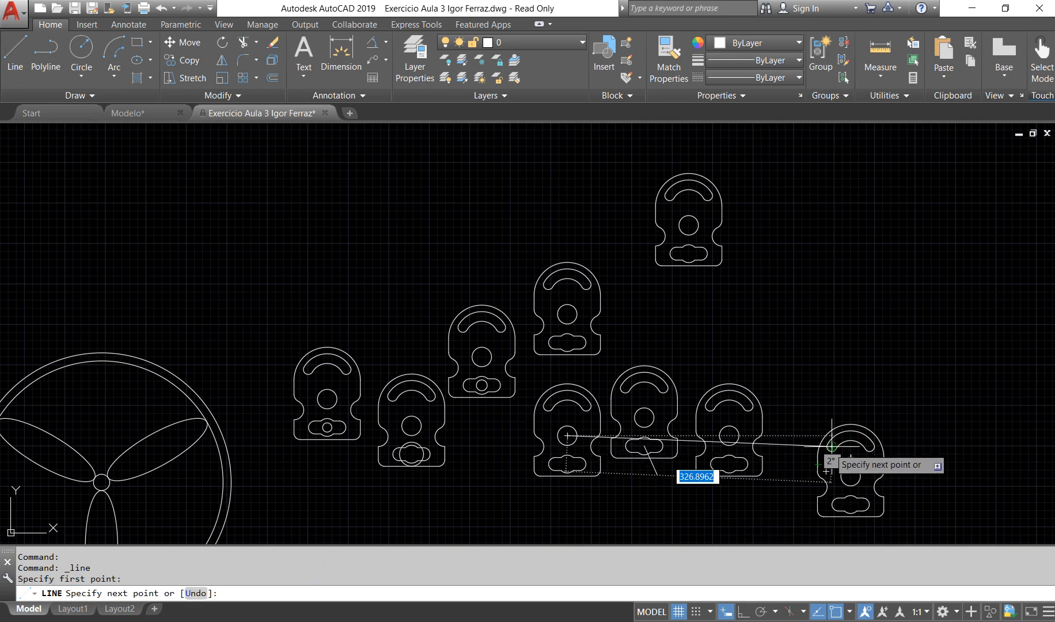
key(Escape)
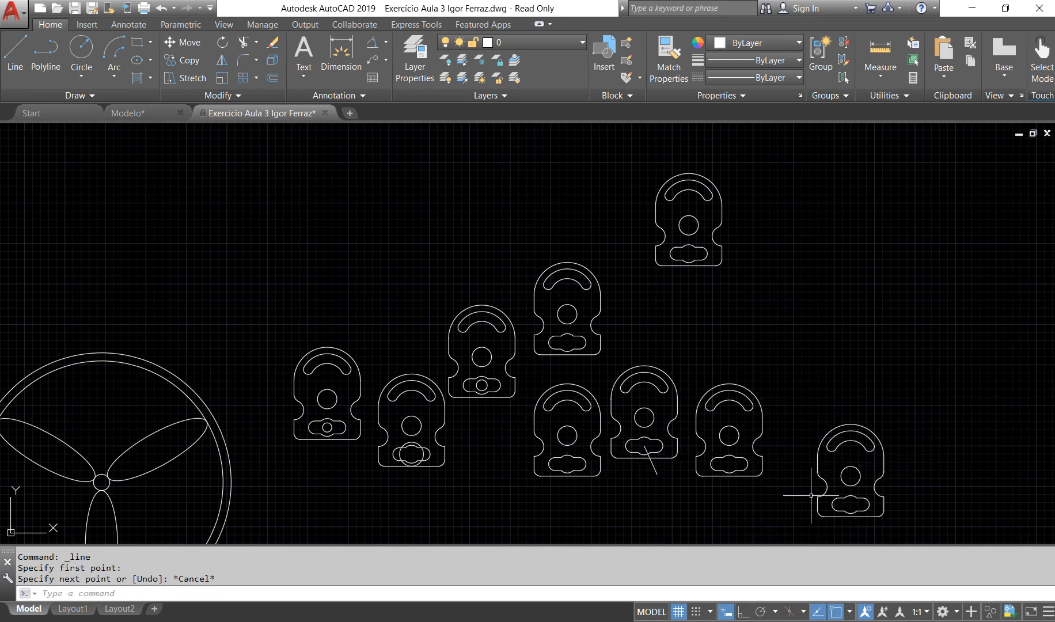
Step: Erase the two plate copies immediately right of the original with the slanted line, plus the copy directly above the original
click(783, 496)
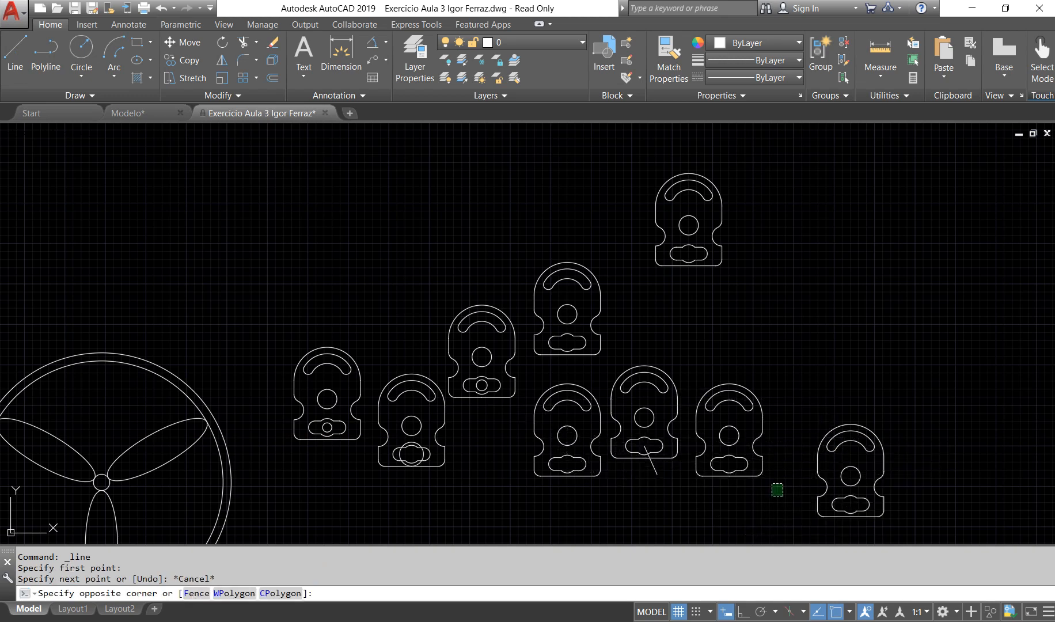
click(608, 344)
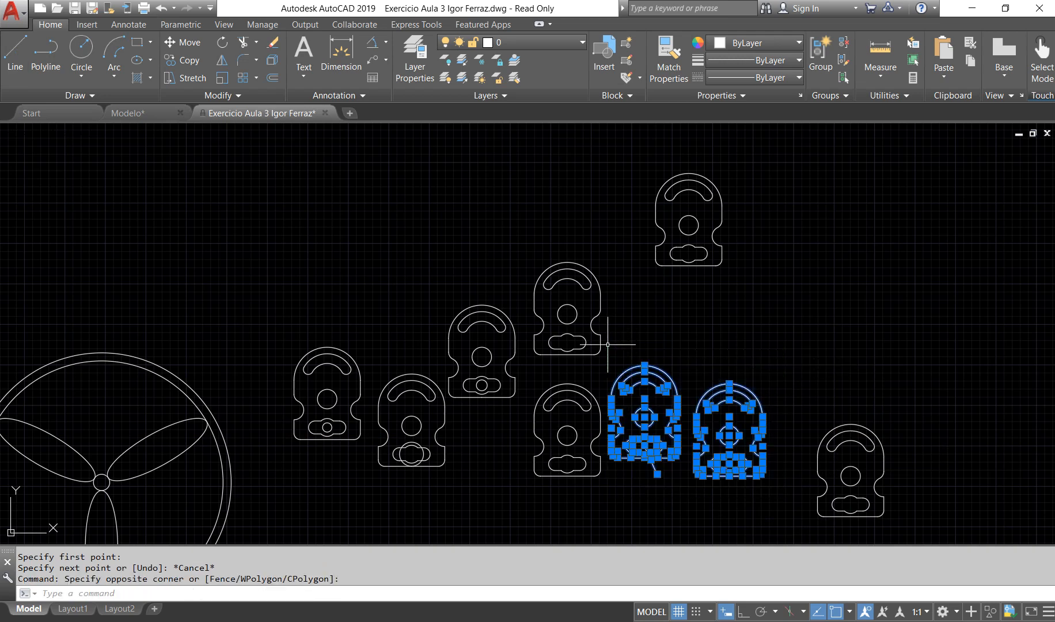
key(Delete)
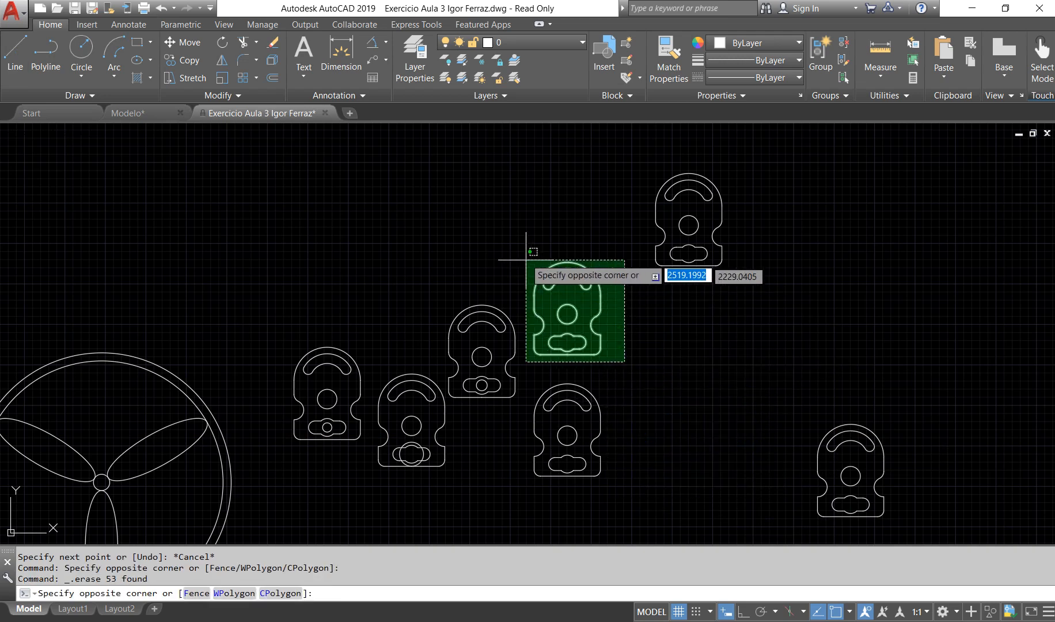
click(526, 249)
key(Delete)
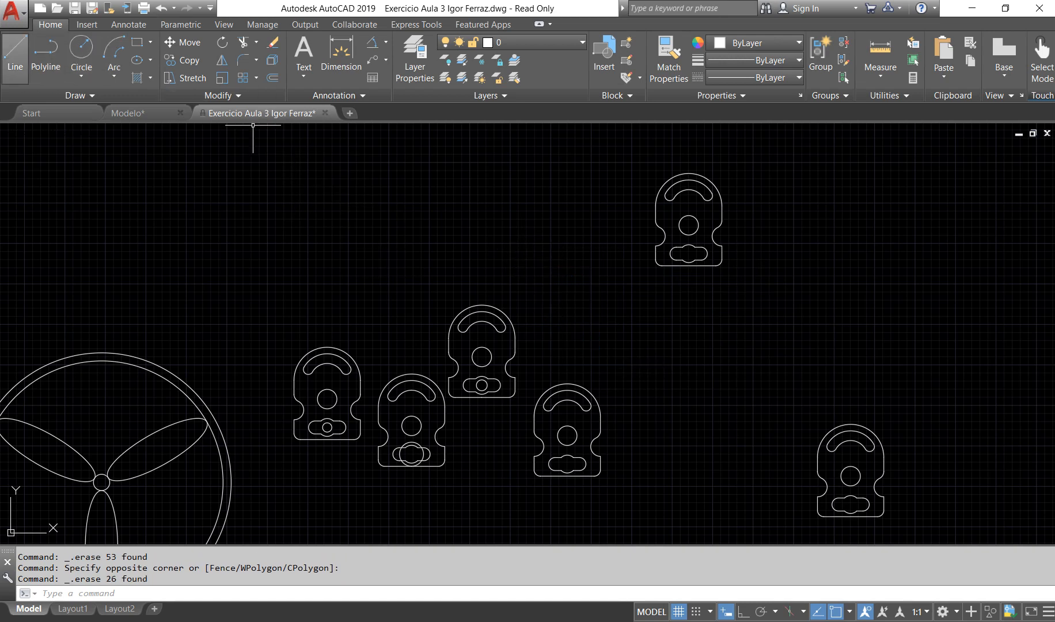
Step: Draw a line from the original plate's central hole centre to the central hole centre of the upper-right copy
click(15, 57)
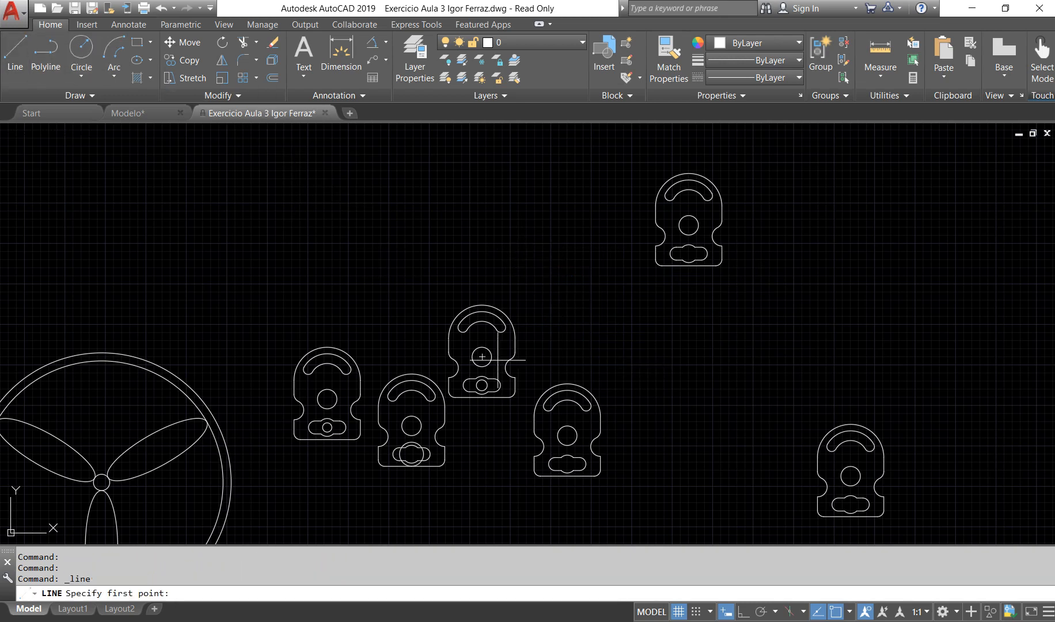
click(567, 435)
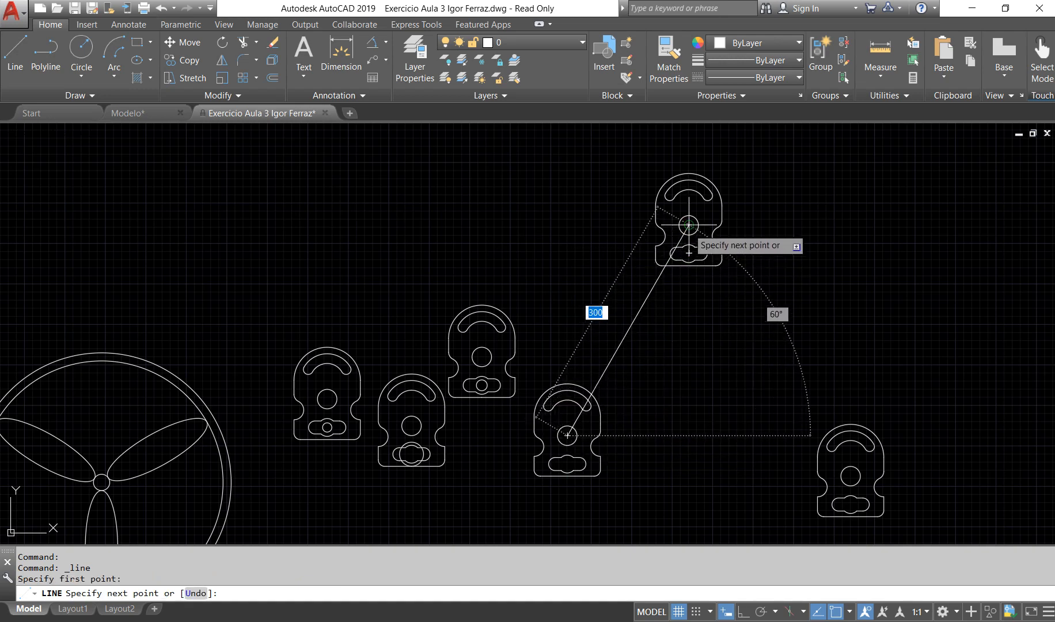
click(688, 224)
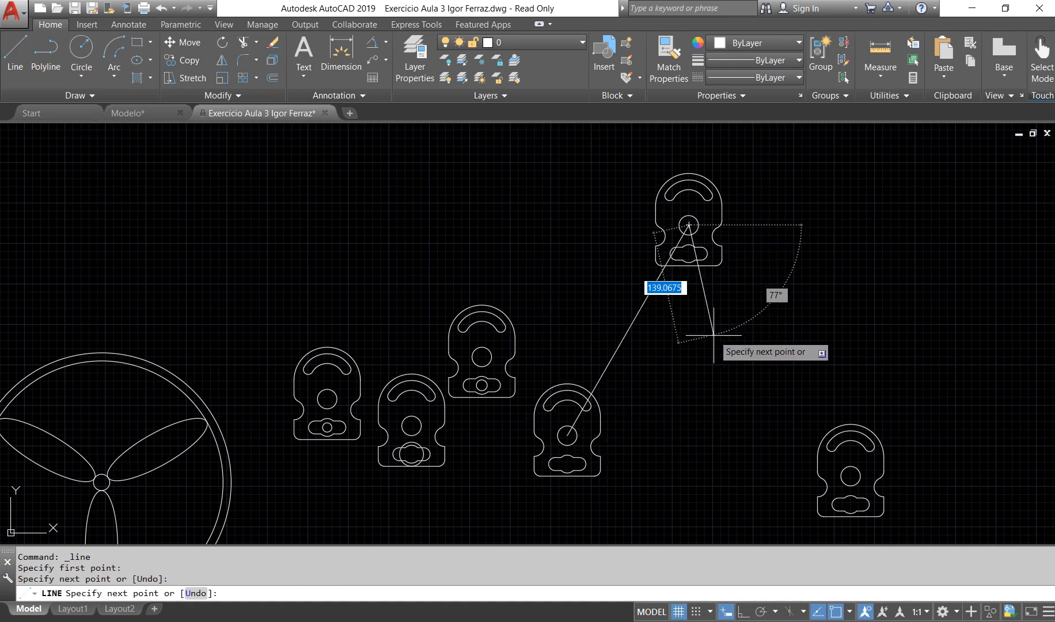
key(Return)
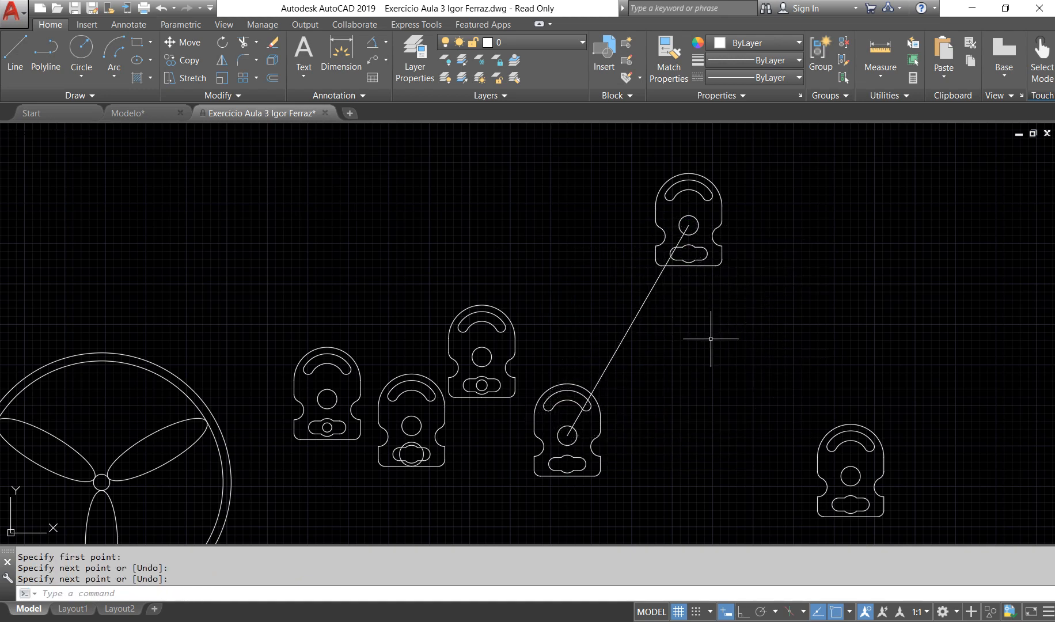
Step: With Ortho mode on, draw a horizontal line to the right from the original plate's central hole centre
key(Return)
click(567, 435)
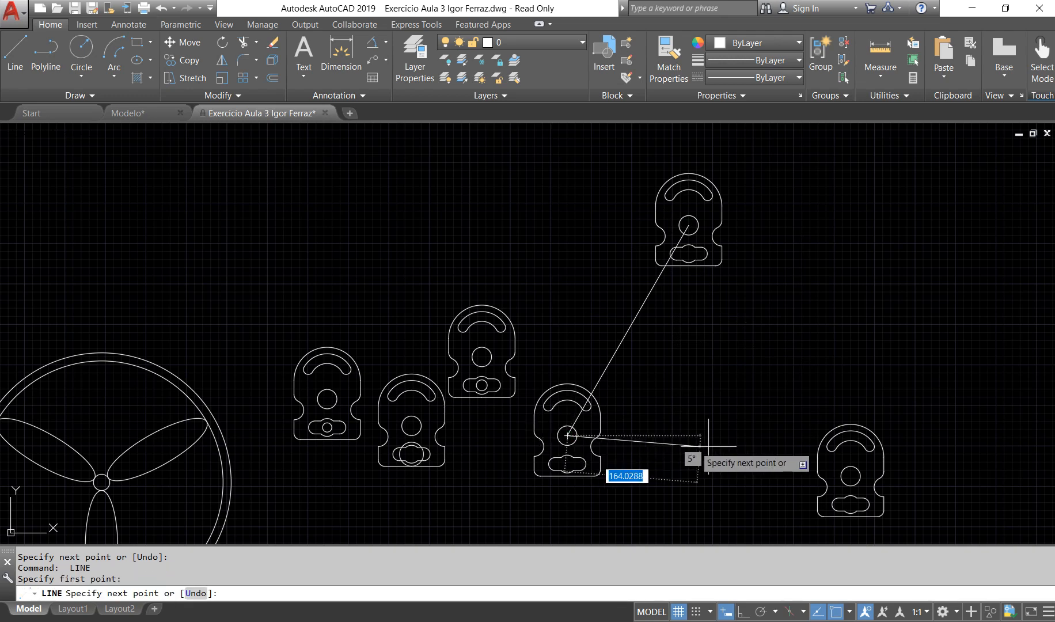
key(F8)
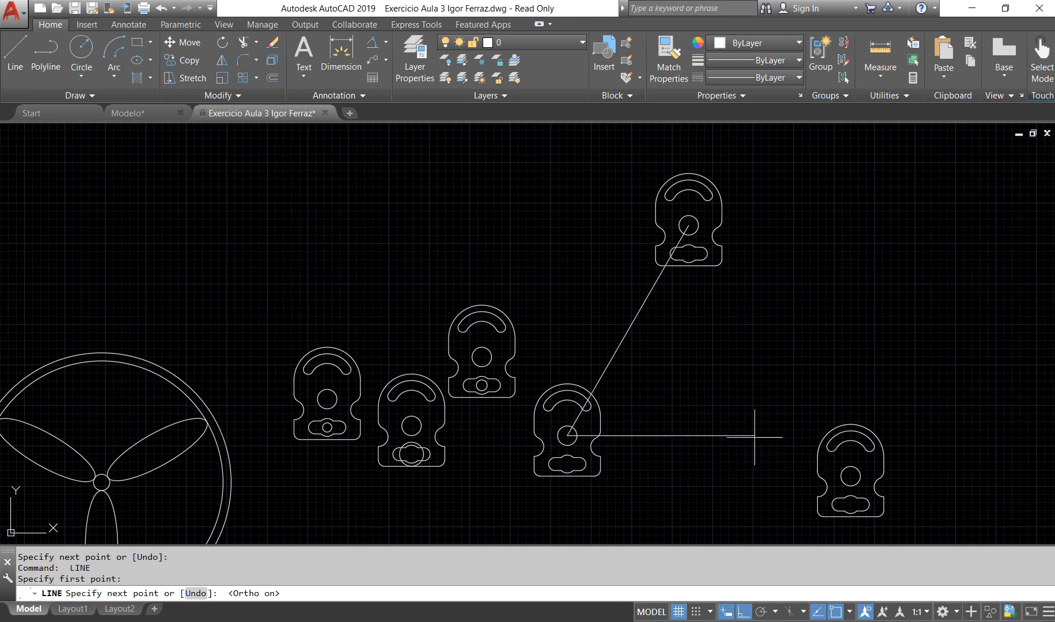
click(754, 435)
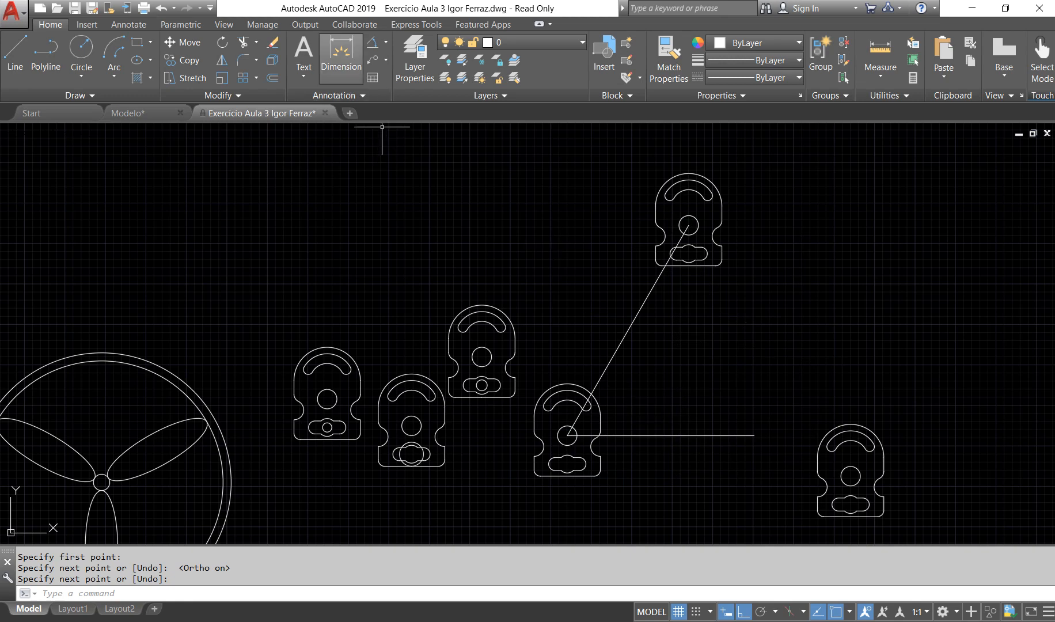
click(341, 53)
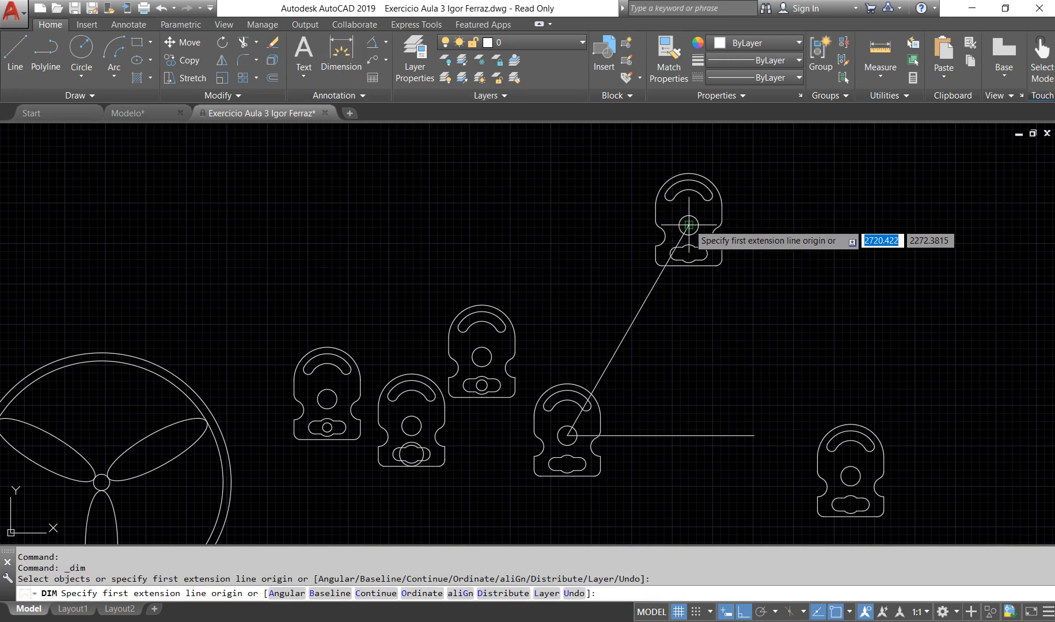
click(688, 225)
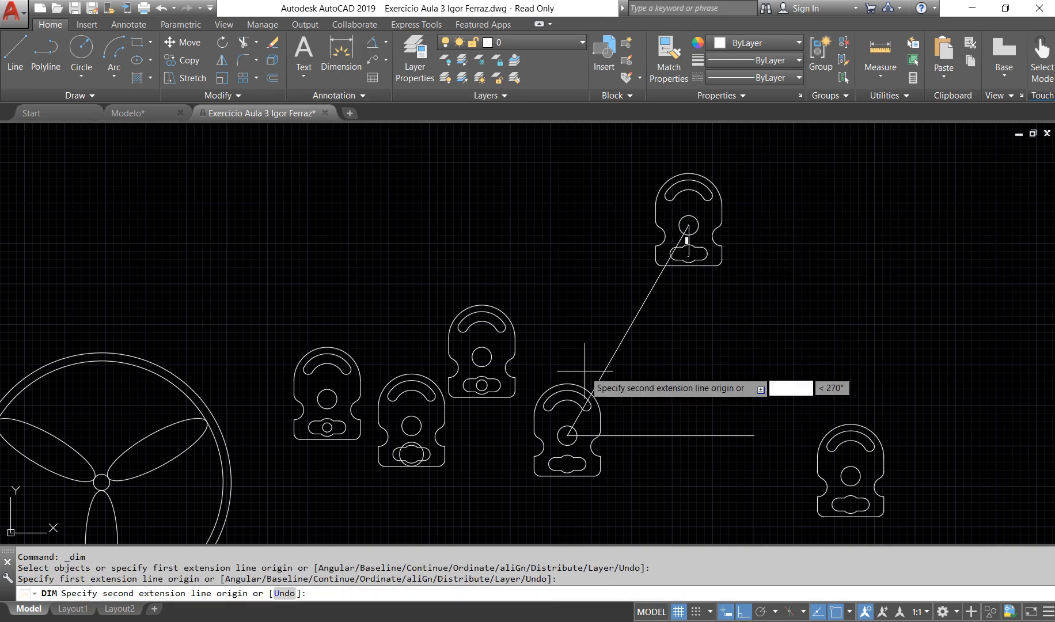
click(567, 436)
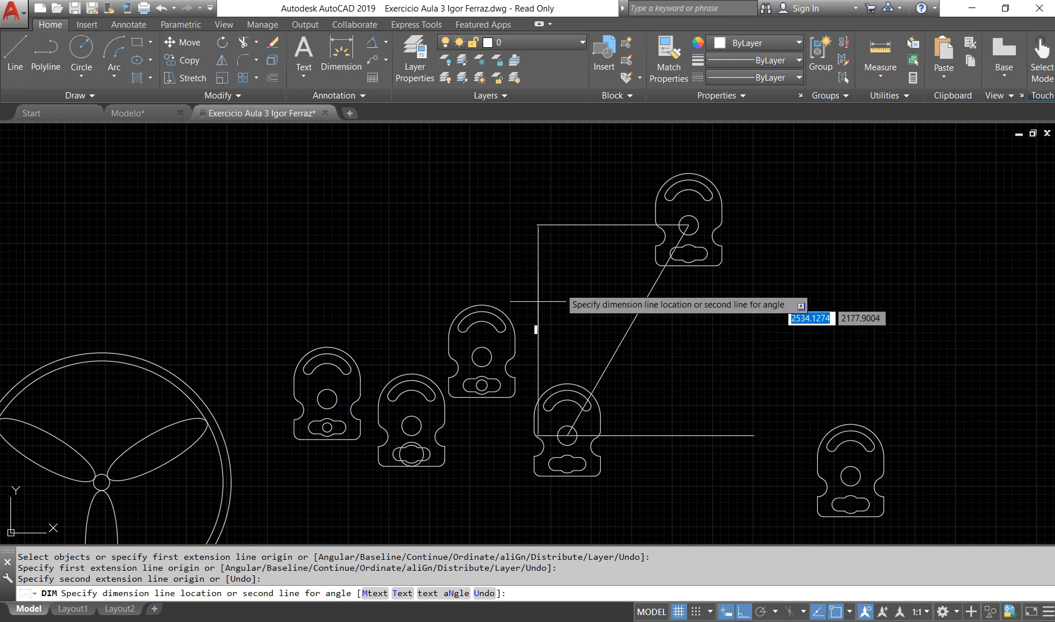
Step: Add an aligned dimension between the central hole centres of the original and upper-right plates, placed left of the line, and inspect its text
click(385, 42)
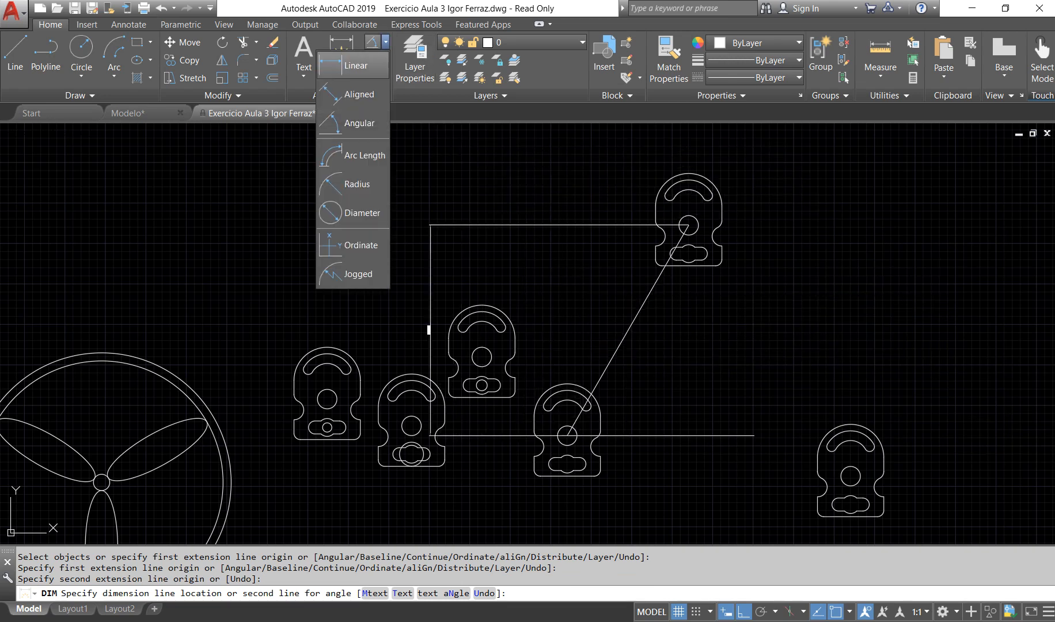
click(353, 94)
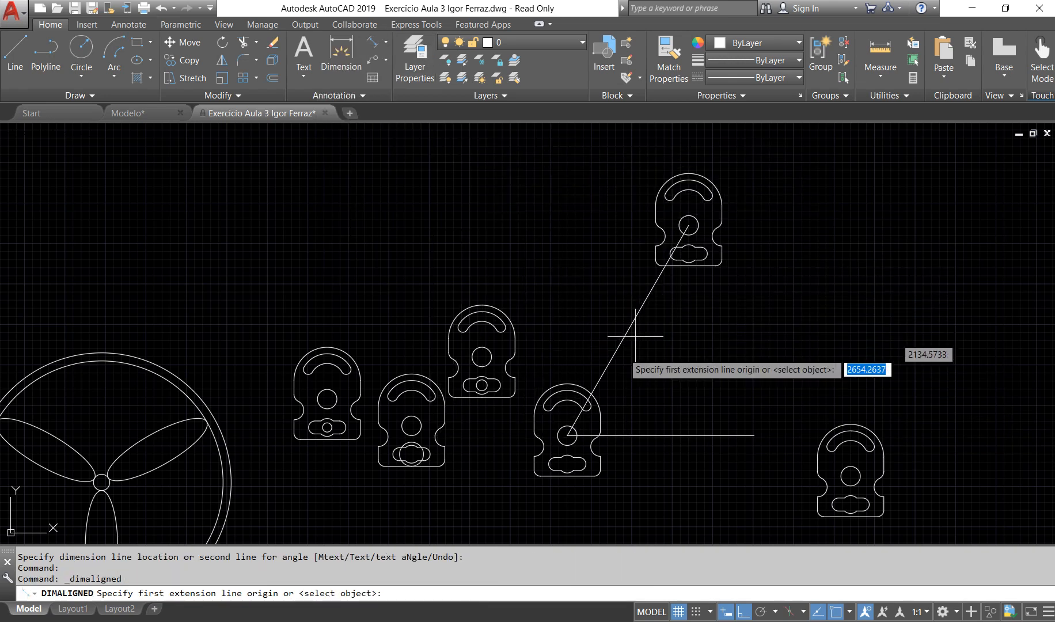
click(567, 434)
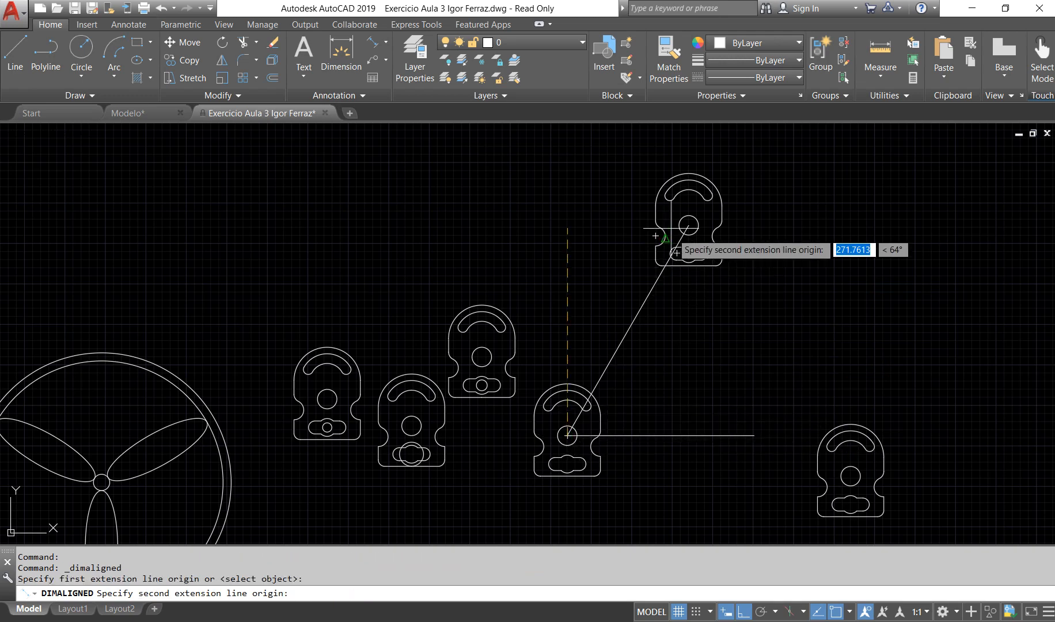
click(689, 224)
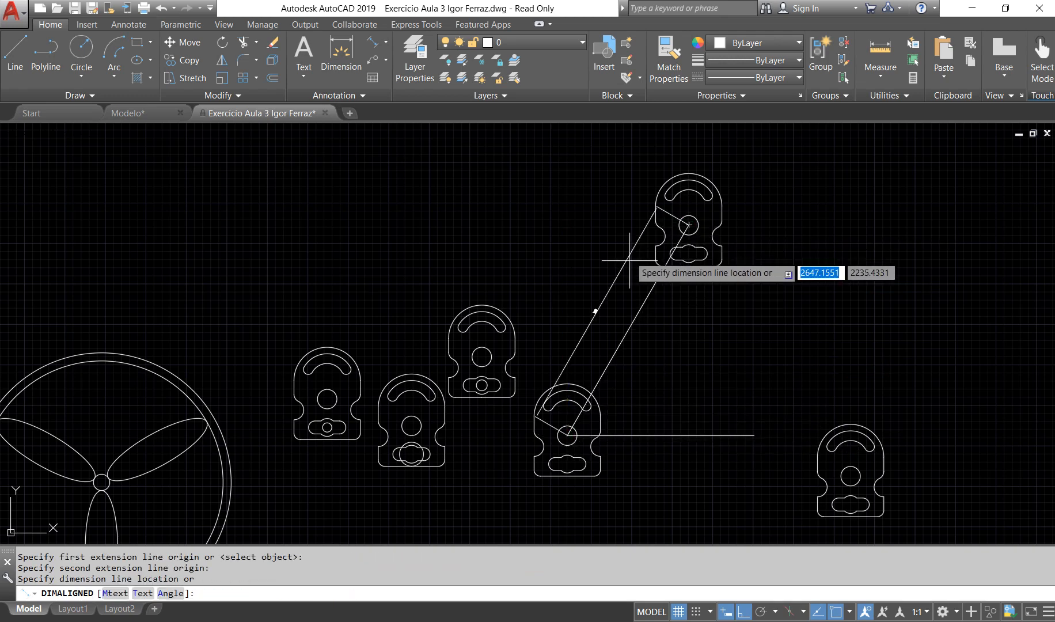
click(608, 296)
scroll(609, 323, up, 4)
scroll(608, 323, up, 2)
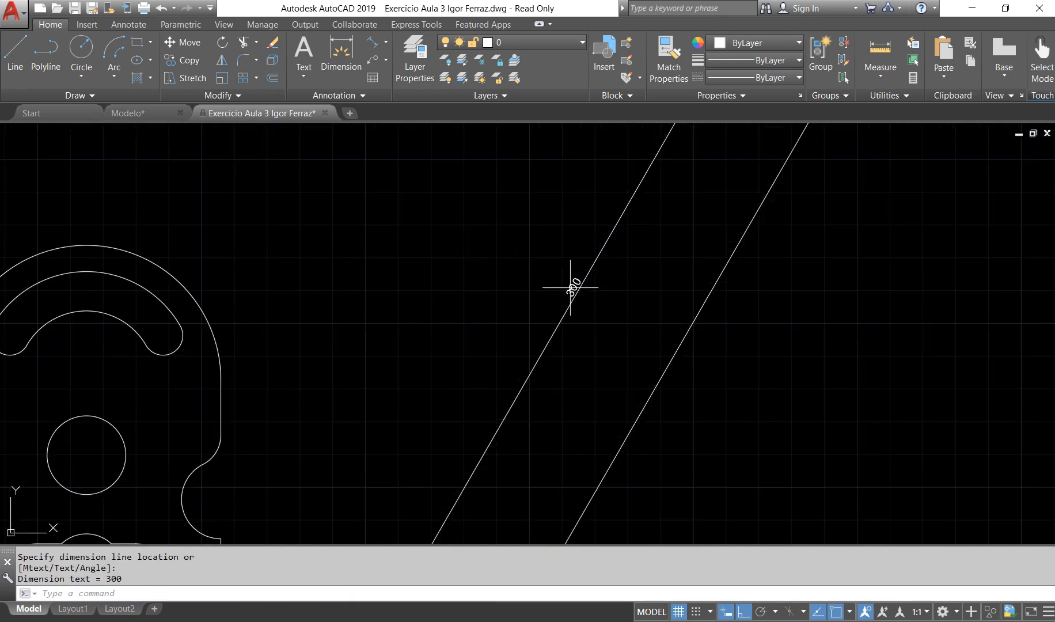
Step: Add an angular dimension between the slanted and horizontal lines from the original plate's central hole, and inspect its text
scroll(577, 288, down, 6)
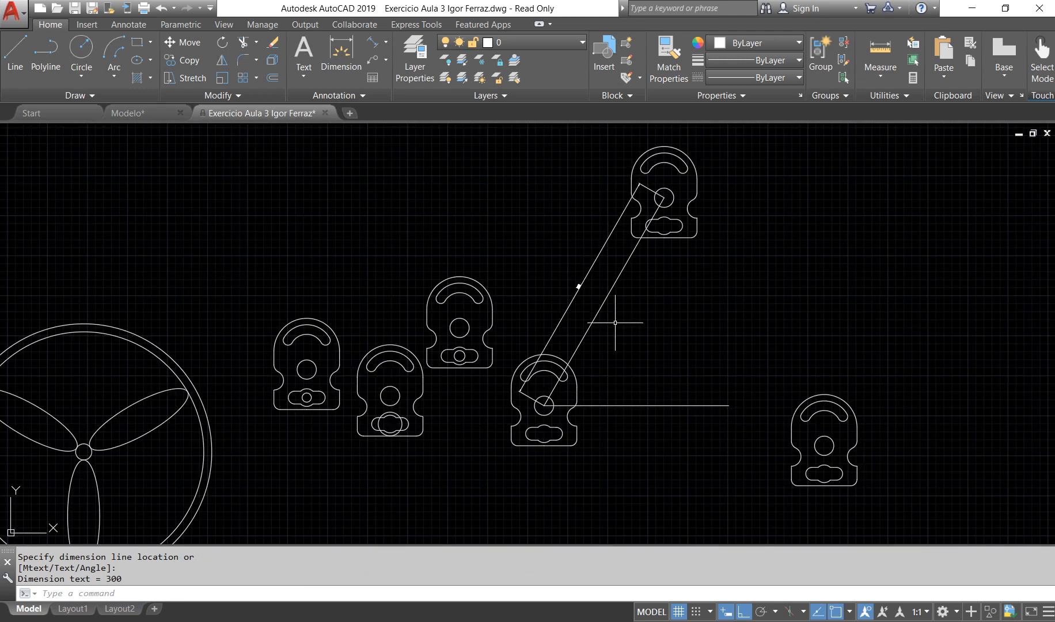
click(385, 42)
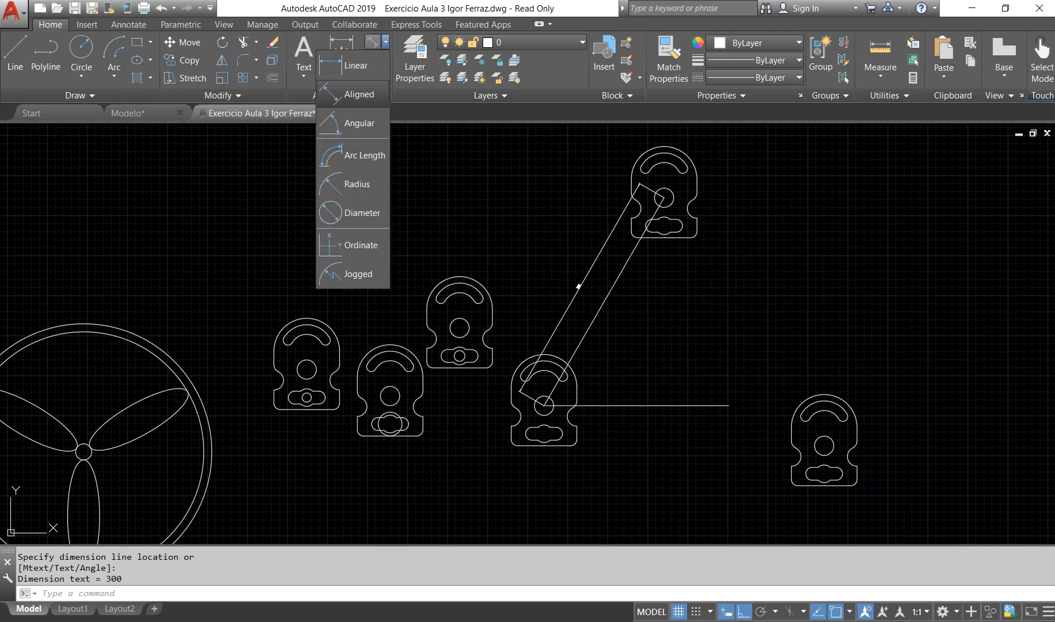
click(357, 122)
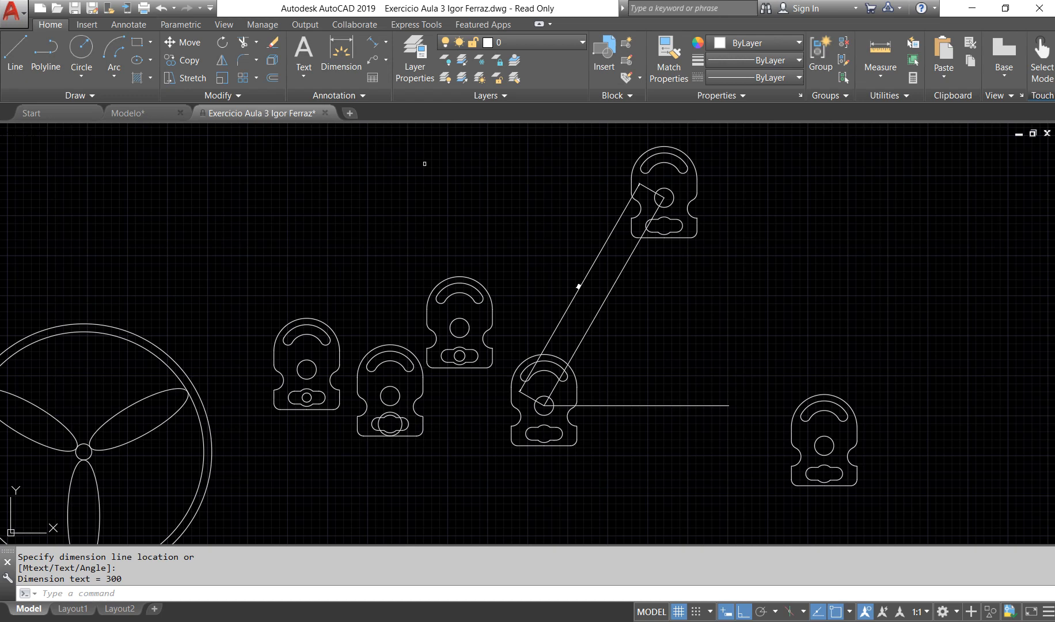
click(598, 310)
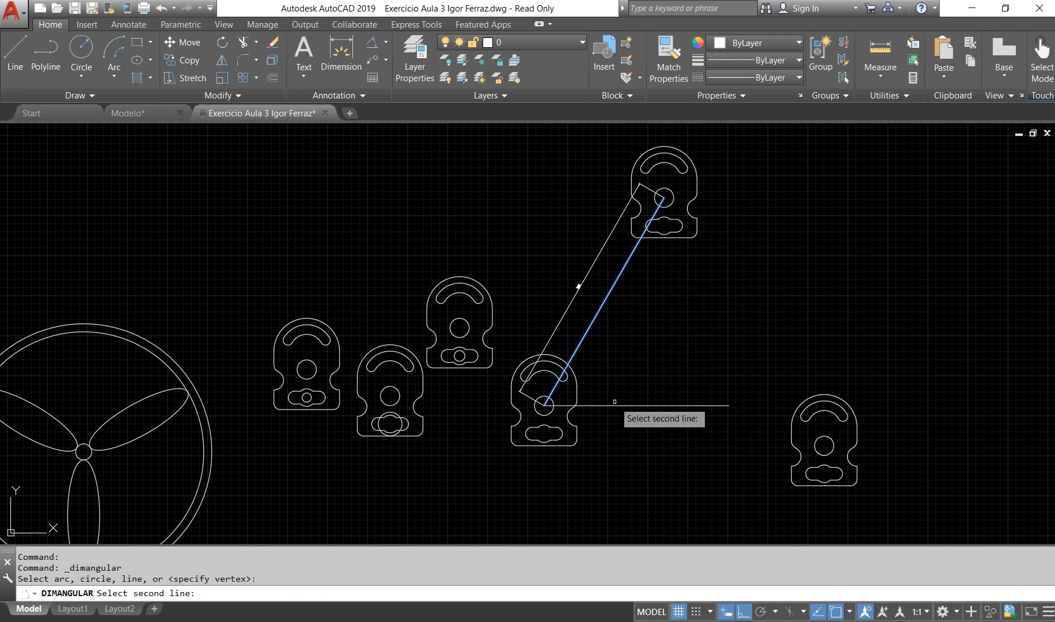
click(615, 406)
click(625, 357)
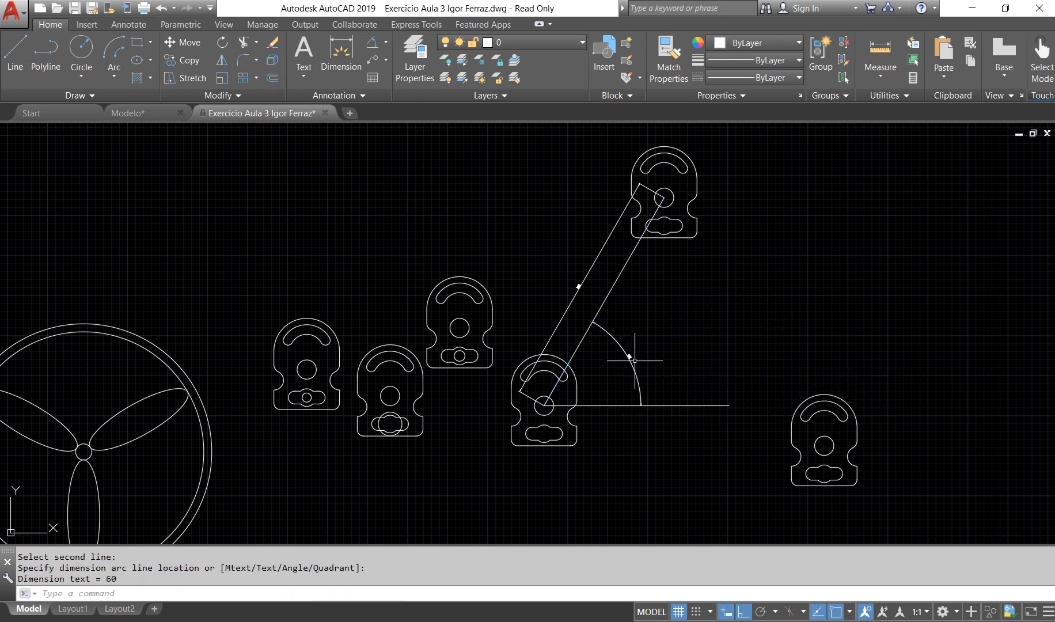
scroll(623, 356, up, 4)
scroll(623, 356, up, 4)
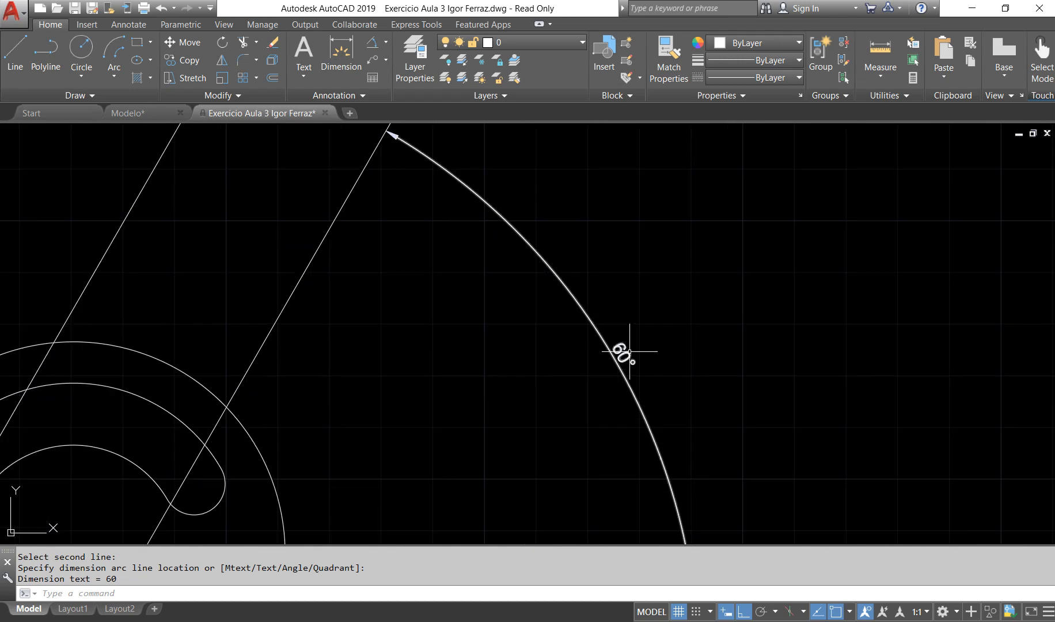
Step: Erase the slanted line, the horizontal line, and the aligned and angular dimensions attached to them
scroll(629, 350, down, 8)
click(664, 431)
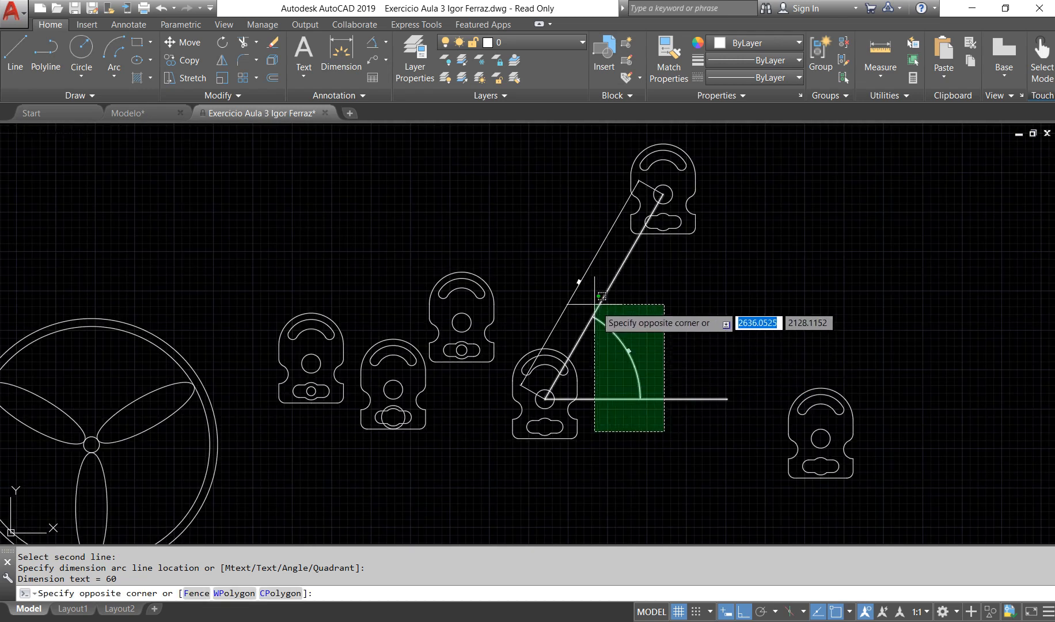
click(609, 316)
click(586, 301)
click(557, 278)
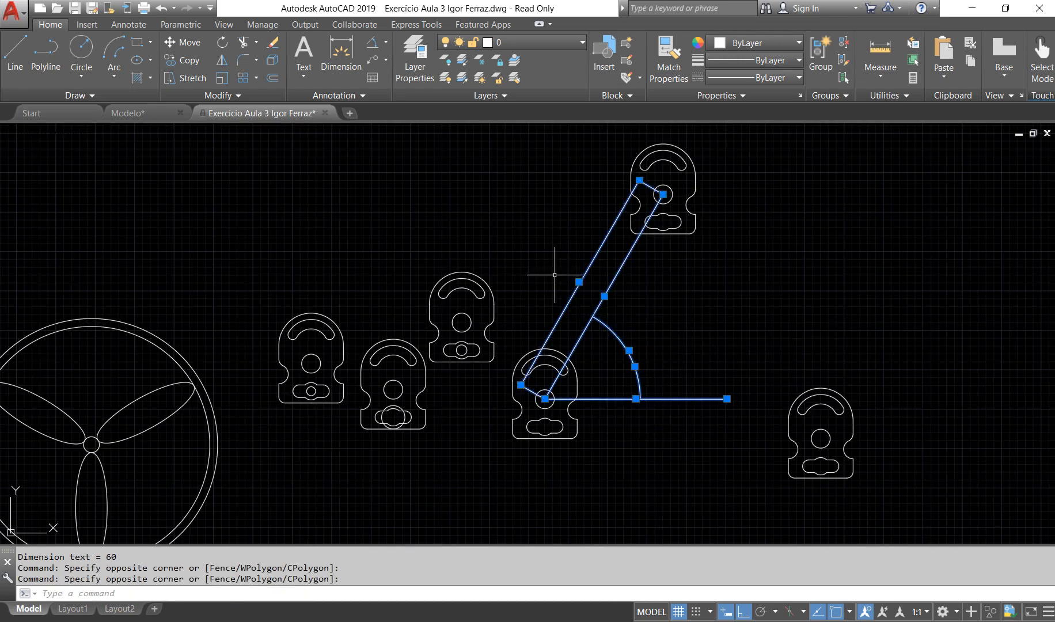
key(Delete)
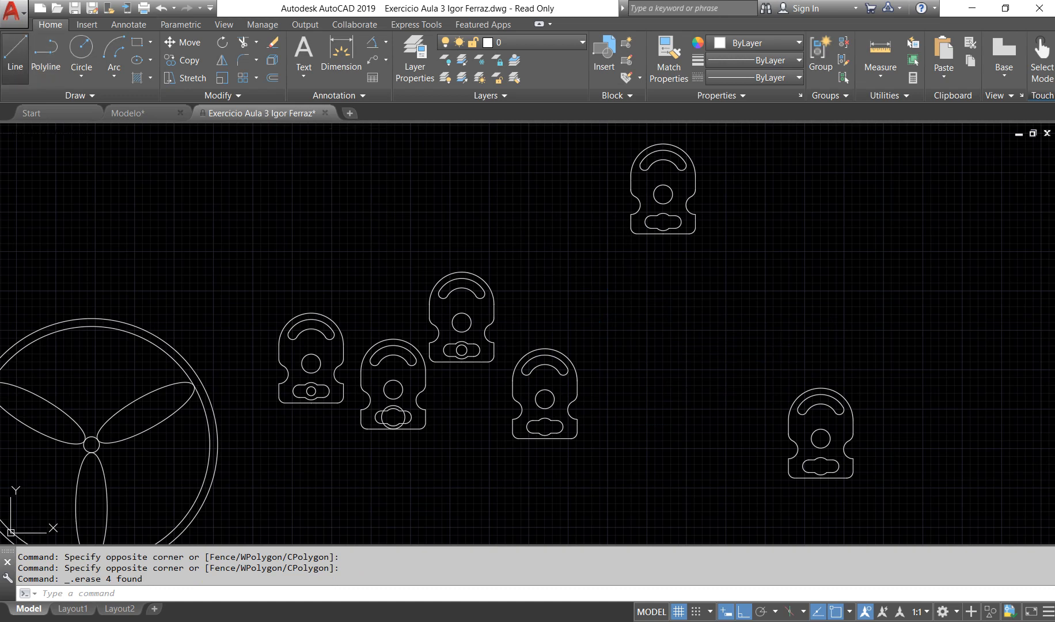
Step: With Ortho mode off, draw a line from the lower end of the original plate's right notch to the matching point on the upper-right copy
click(15, 58)
scroll(610, 441, up, 4)
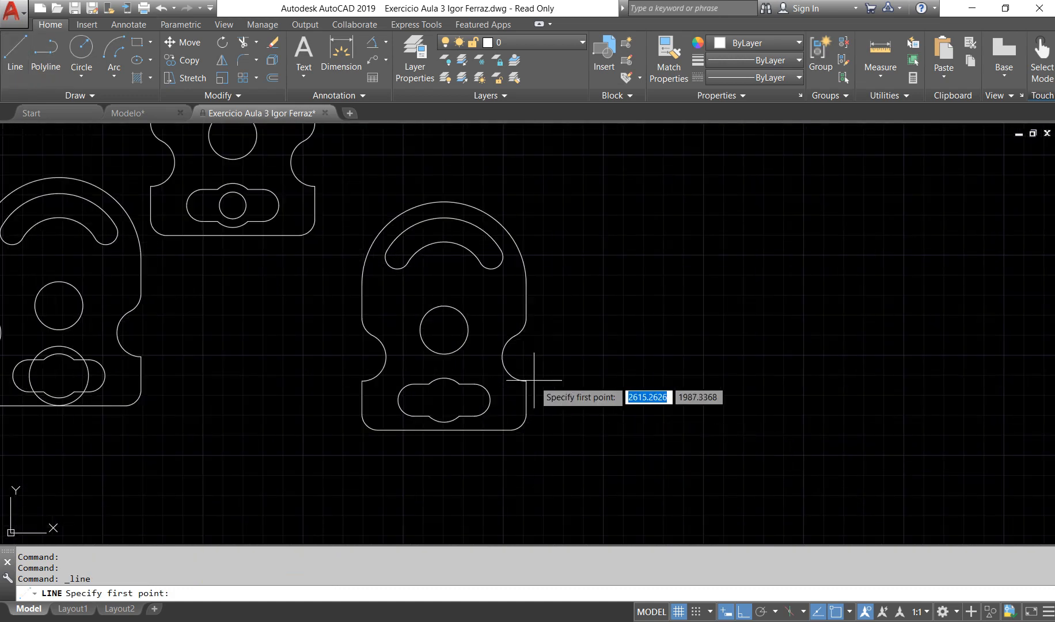
scroll(526, 380, down, 4)
click(585, 361)
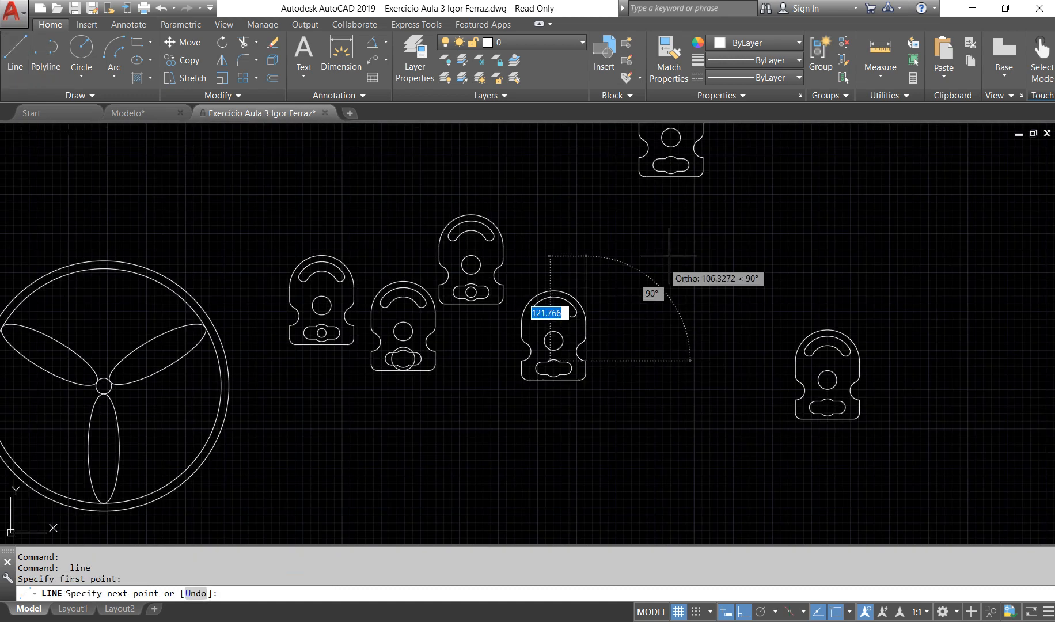
key(F8)
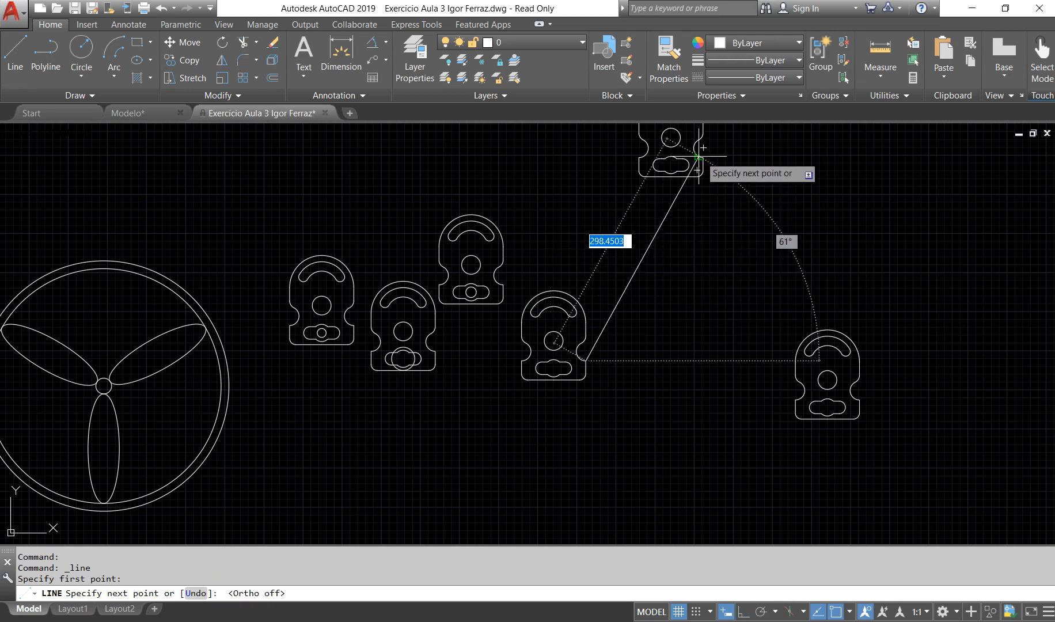
scroll(702, 146, up, 6)
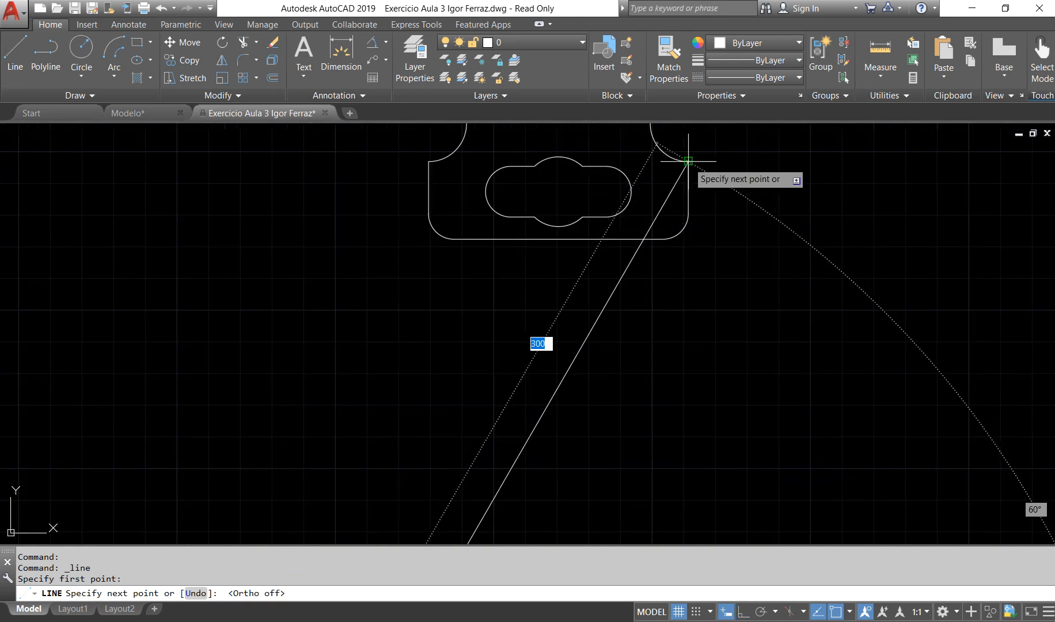
click(687, 162)
key(Return)
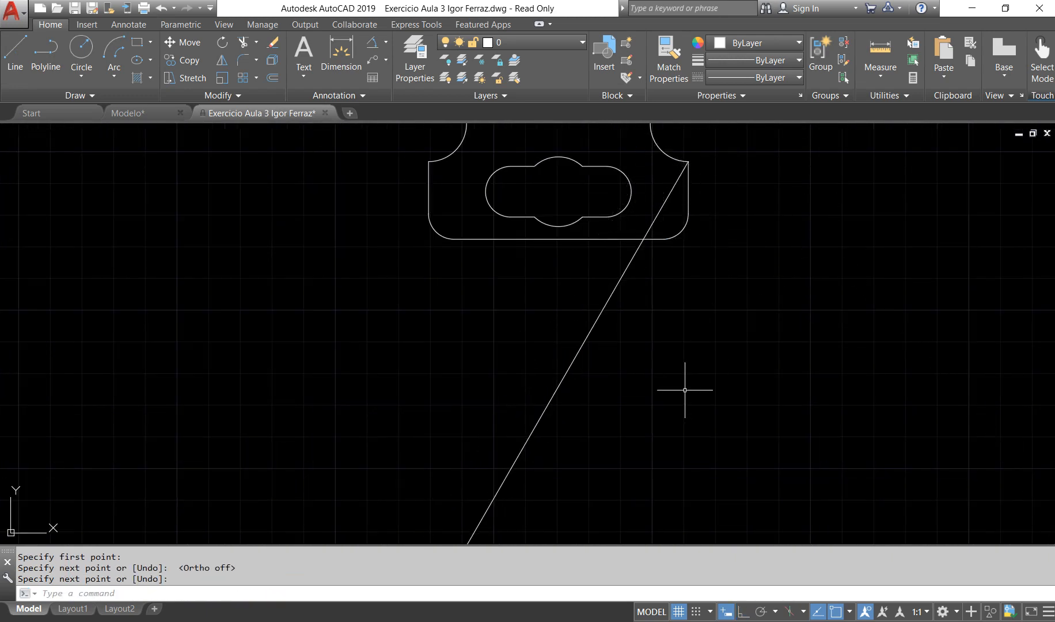
Step: With Ortho mode on, draw a horizontal line to the right from the lower end of the original plate's right notch
scroll(679, 283, down, 6)
scroll(656, 460, up, 2)
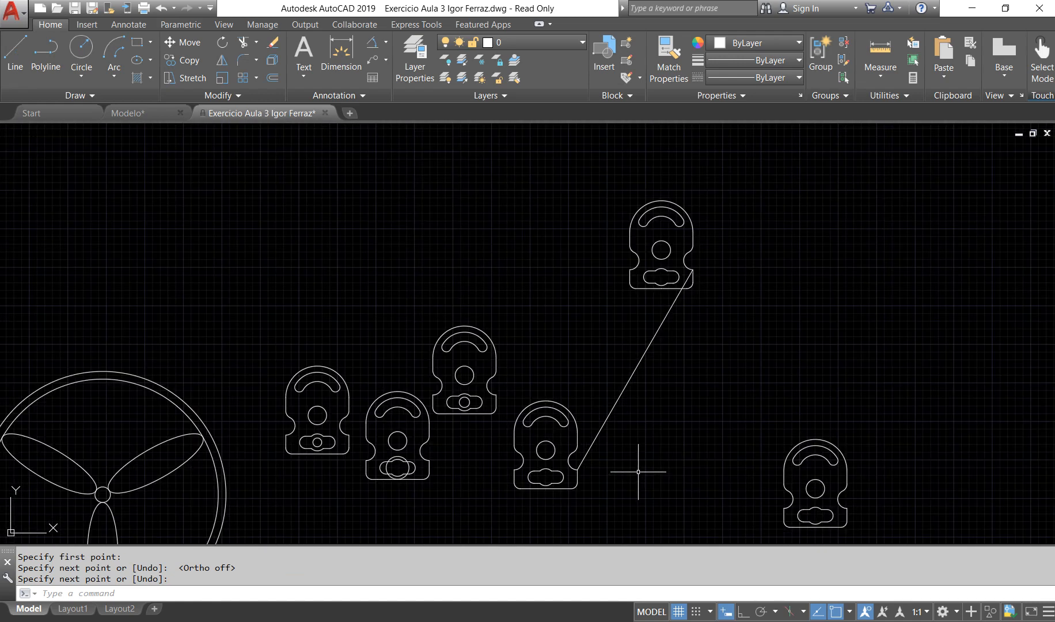
key(Return)
scroll(572, 486, up, 4)
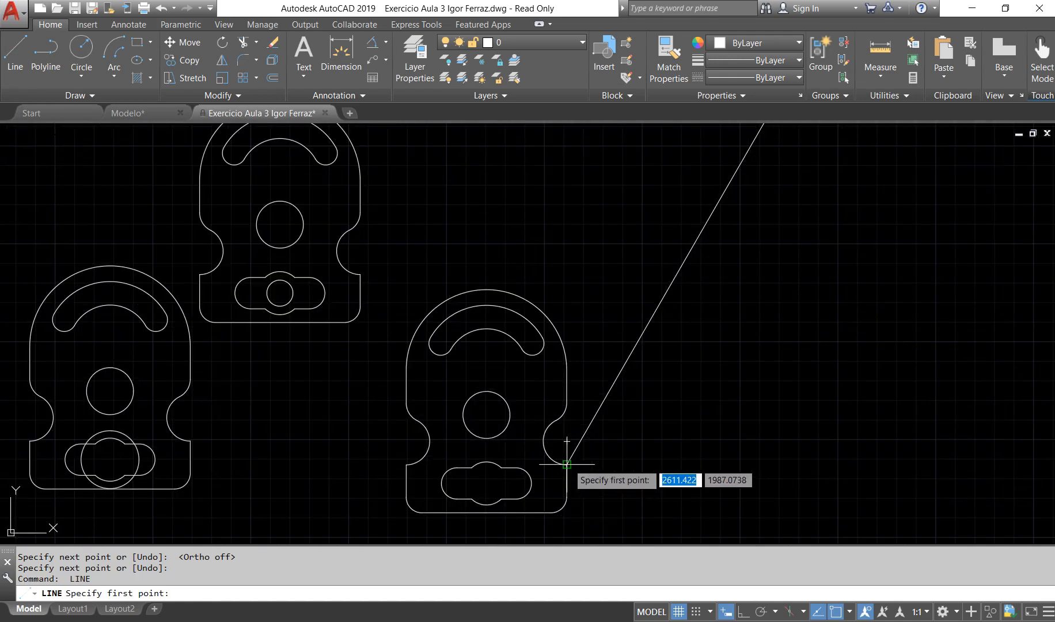
click(567, 462)
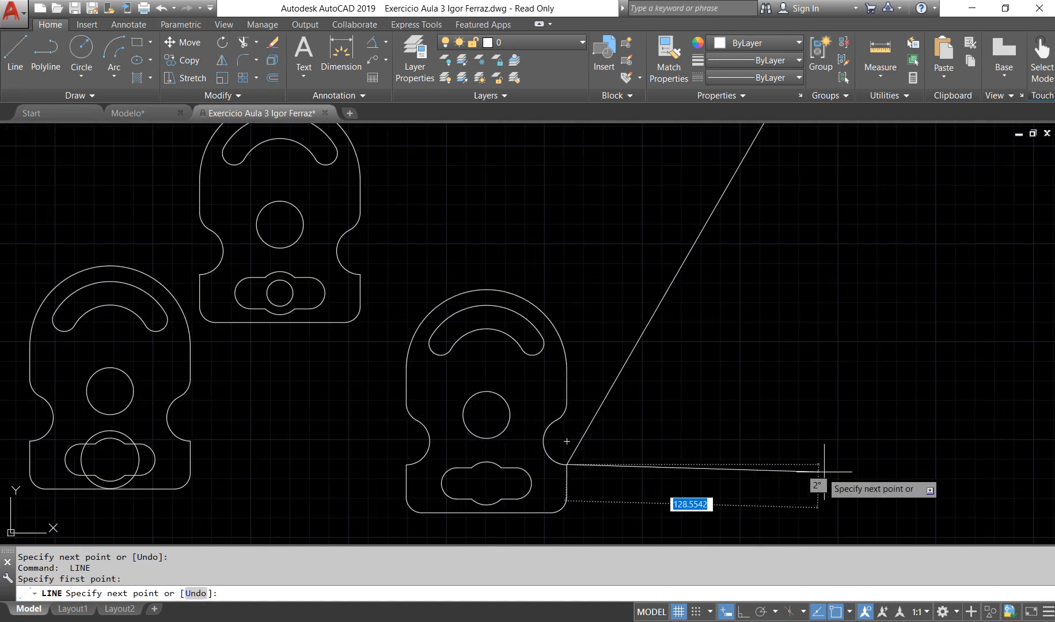
key(F8)
click(887, 454)
key(Return)
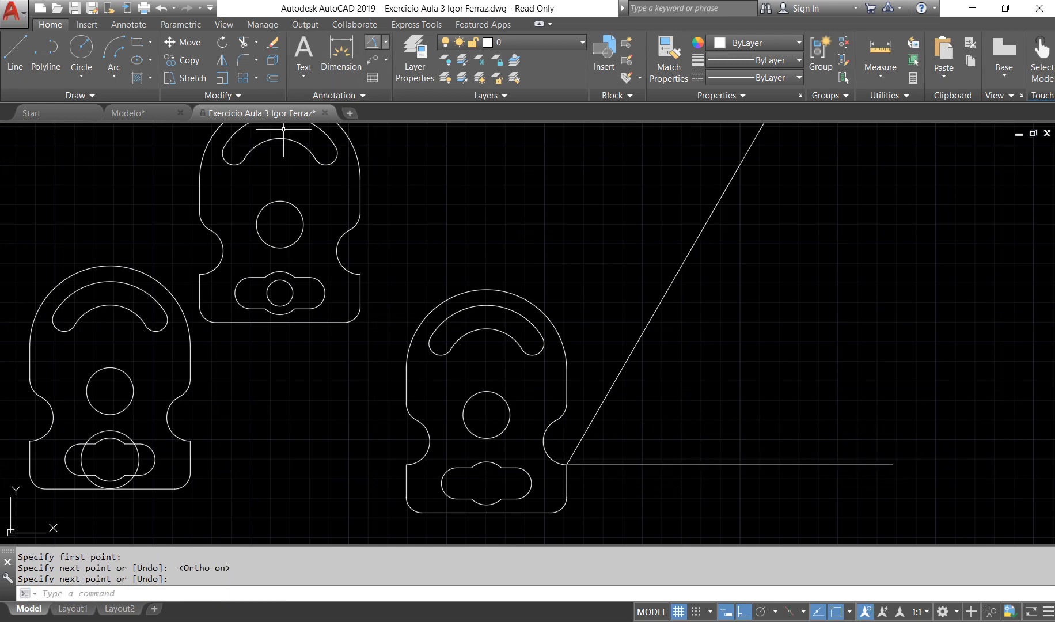
Step: Add an angular dimension between the slanted and horizontal lines from the original plate's right notch, and inspect its text
click(373, 42)
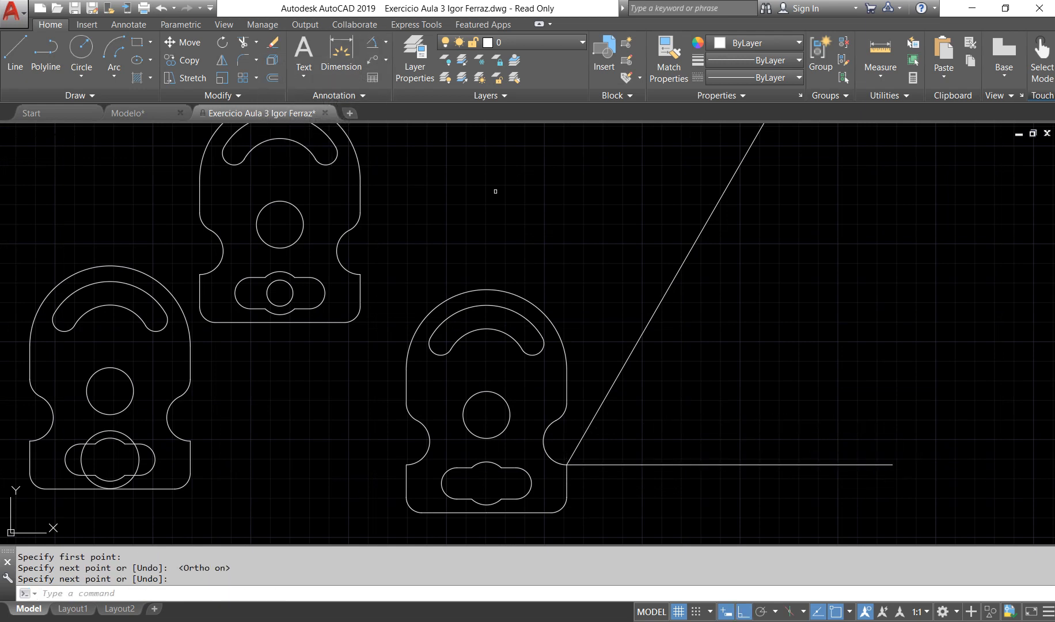
click(641, 342)
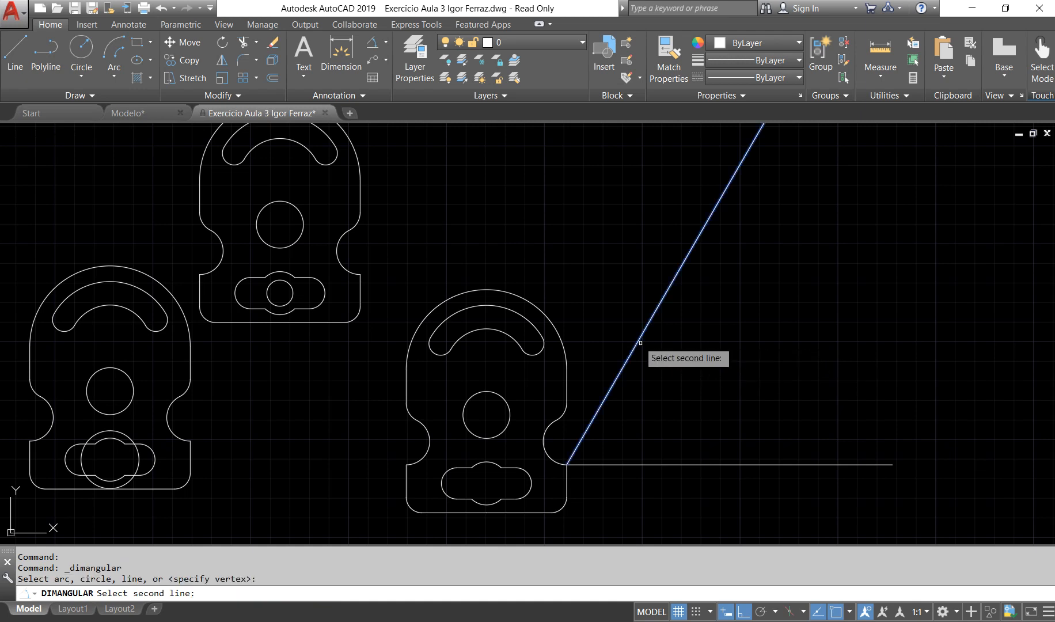
click(678, 464)
click(750, 385)
scroll(747, 358, up, 4)
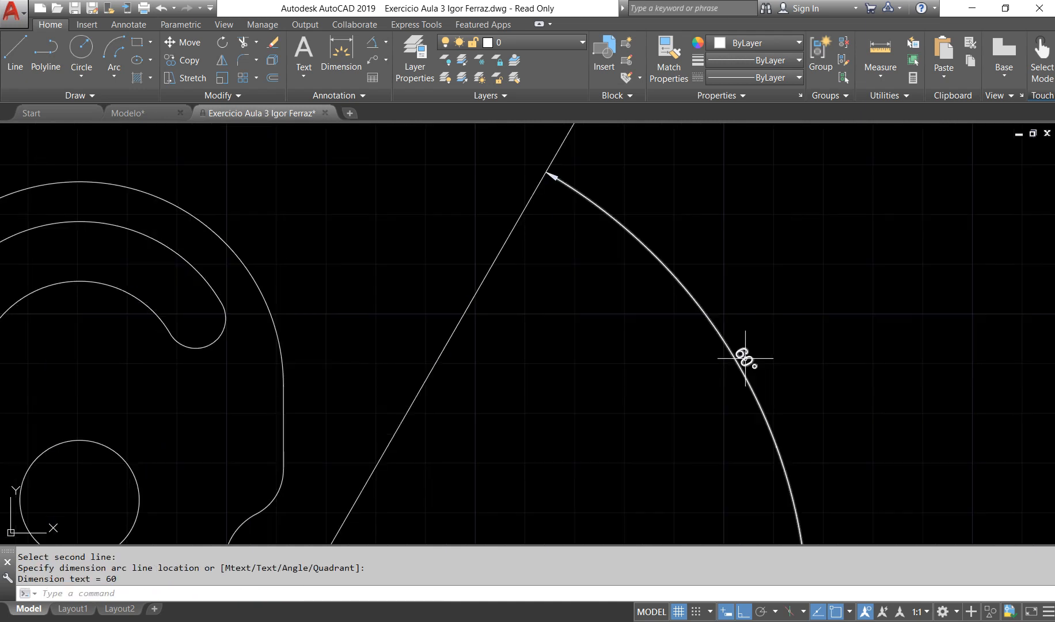
scroll(746, 358, down, 6)
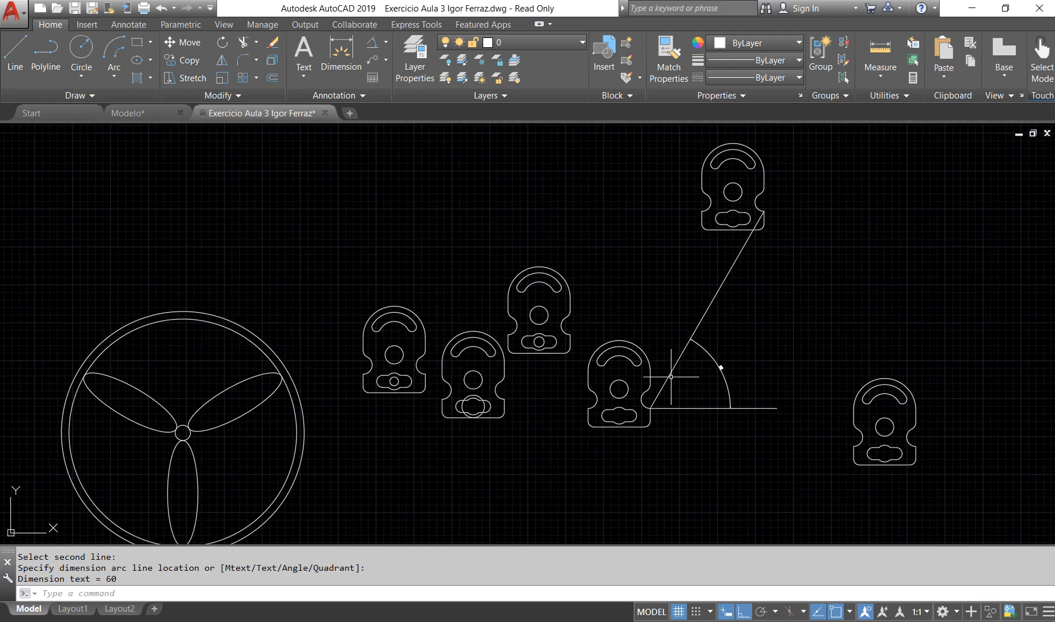
Step: Add an aligned dimension between the matching right-notch points of the upper-right and original plates, placed left of the slanted line, and inspect its text
scroll(648, 409, up, 2)
scroll(772, 326, down, 3)
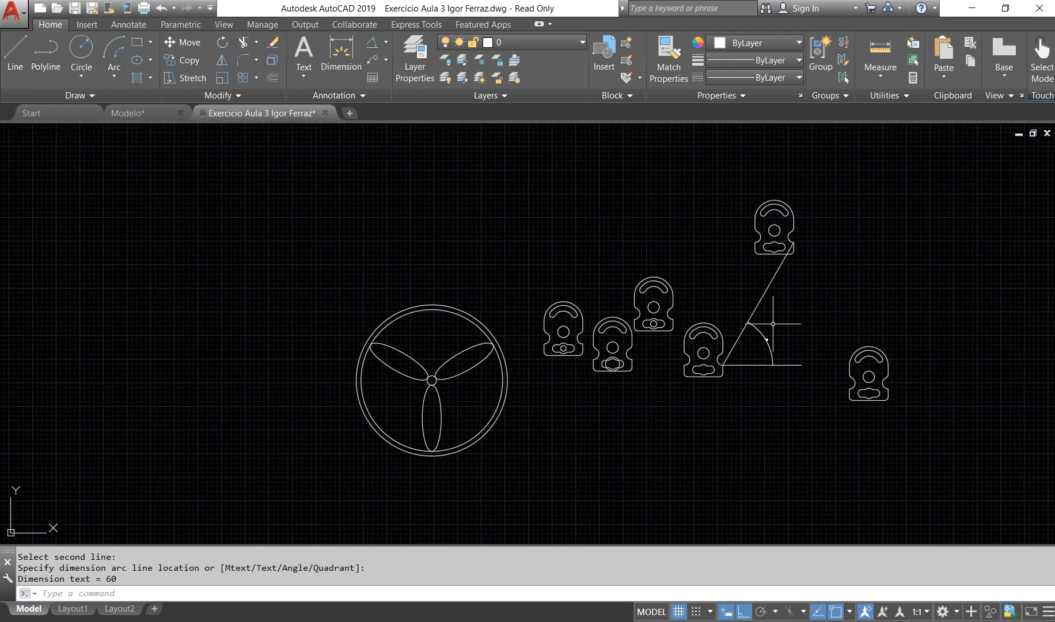
scroll(794, 253, up, 4)
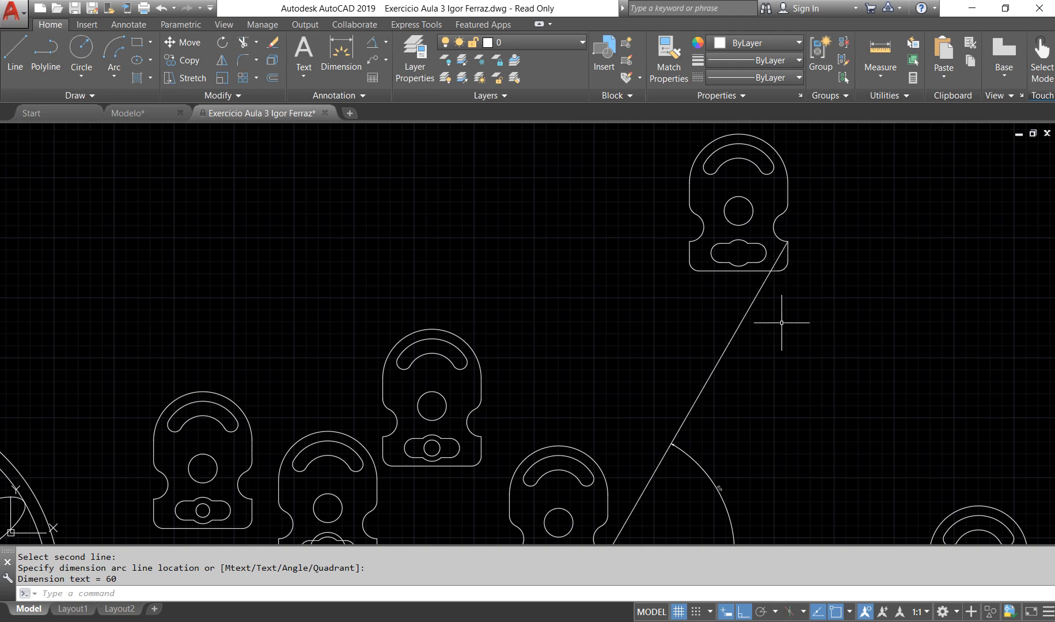
scroll(781, 323, down, 3)
scroll(830, 403, up, 1)
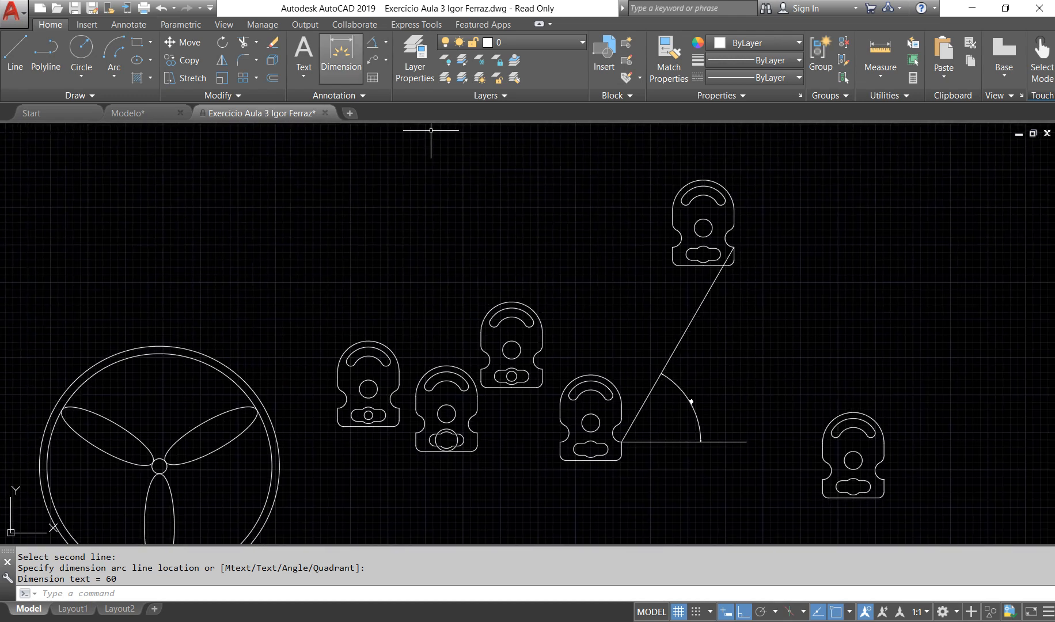
click(385, 42)
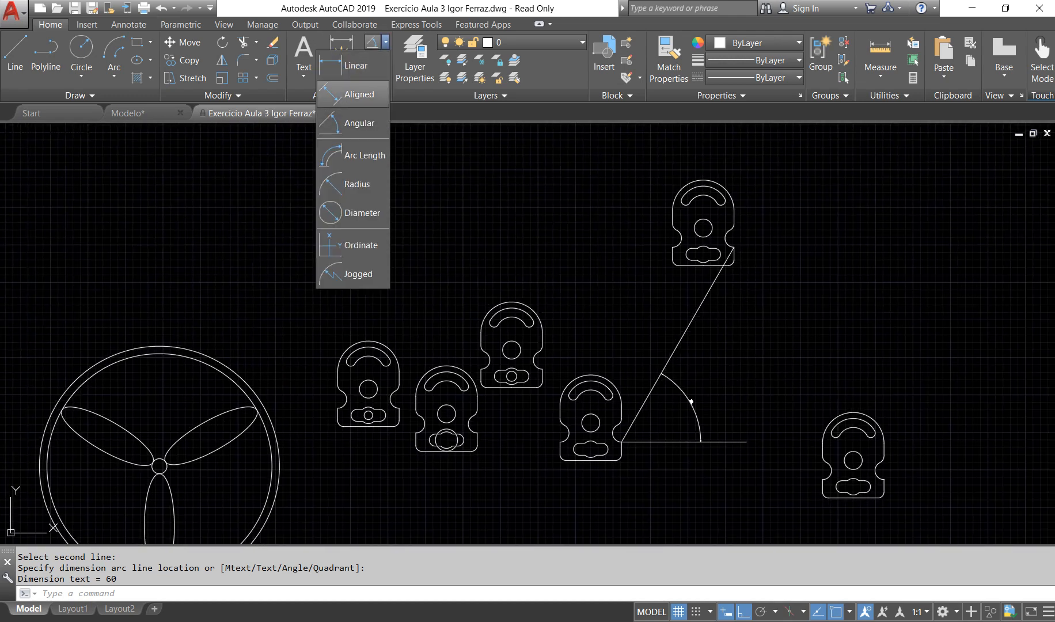
click(358, 95)
scroll(743, 256, up, 6)
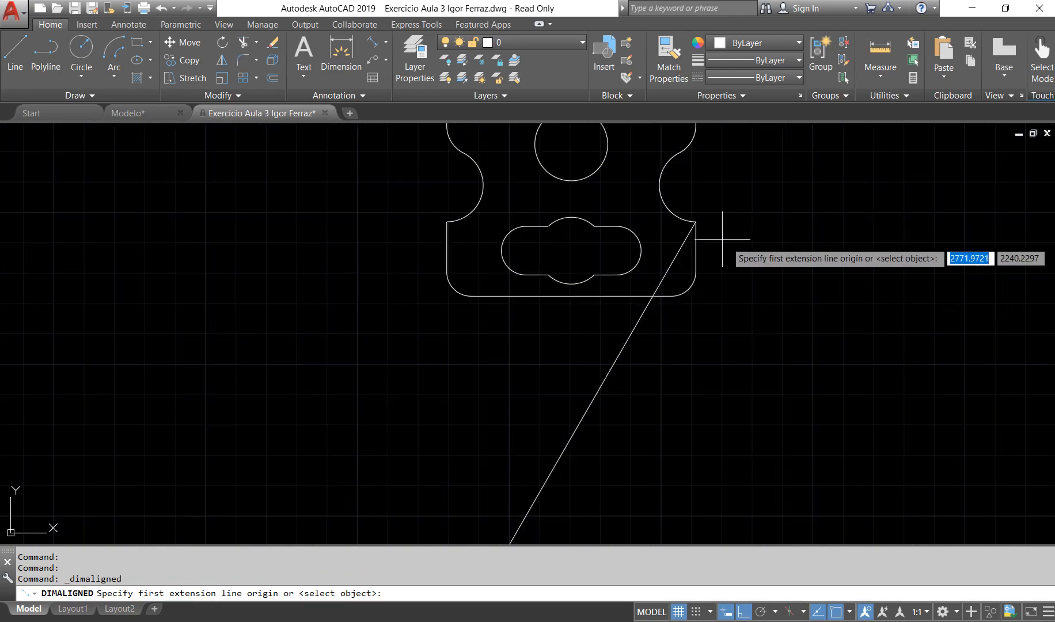
click(696, 220)
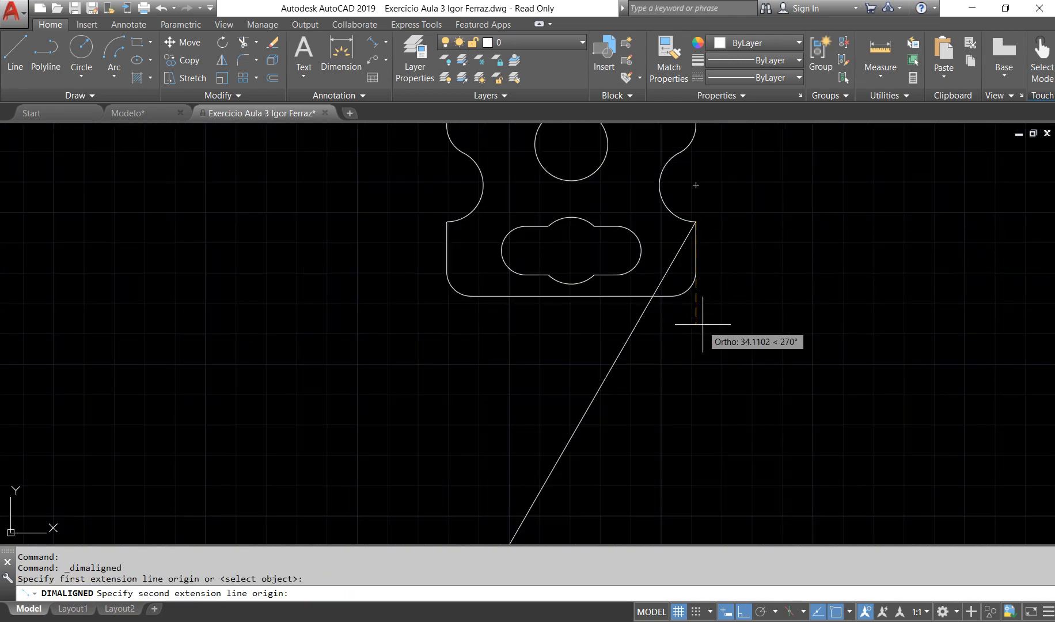
scroll(691, 345, down, 6)
scroll(656, 461, down, 3)
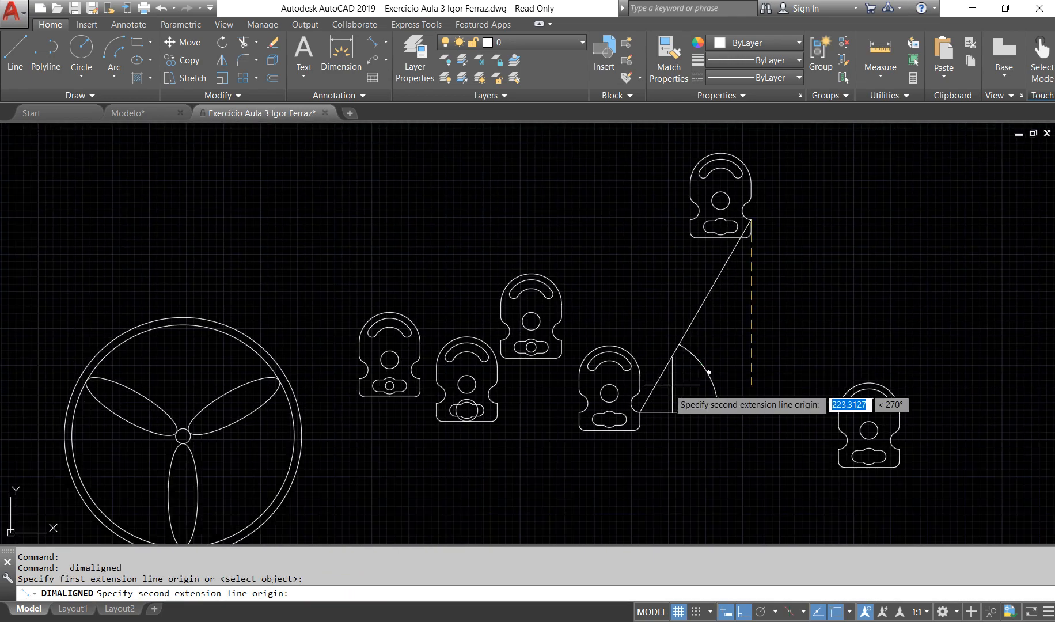
scroll(578, 461, up, 9)
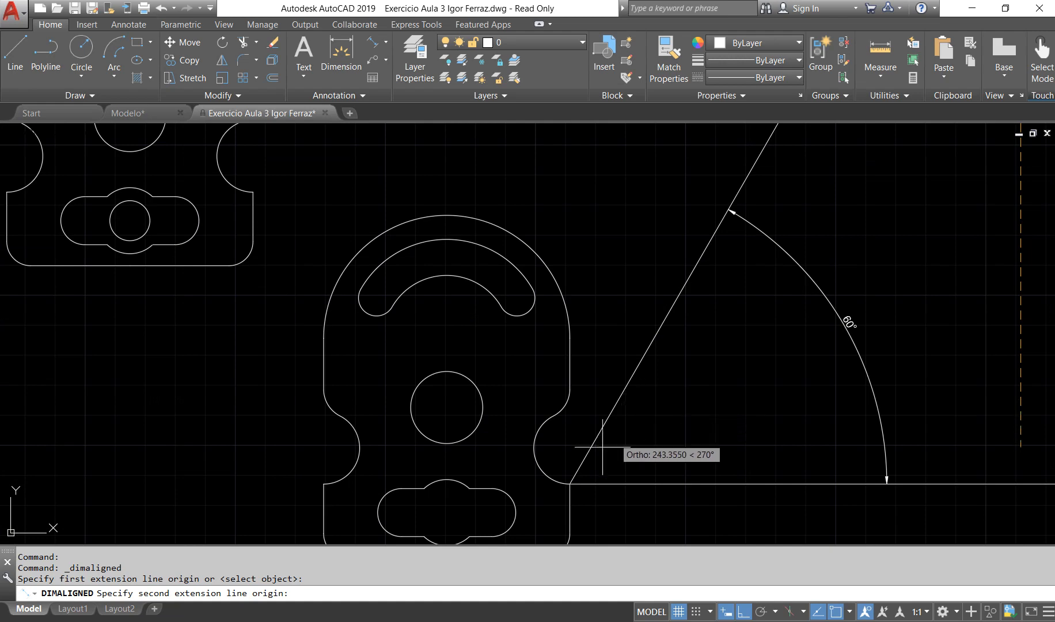
click(571, 483)
click(671, 265)
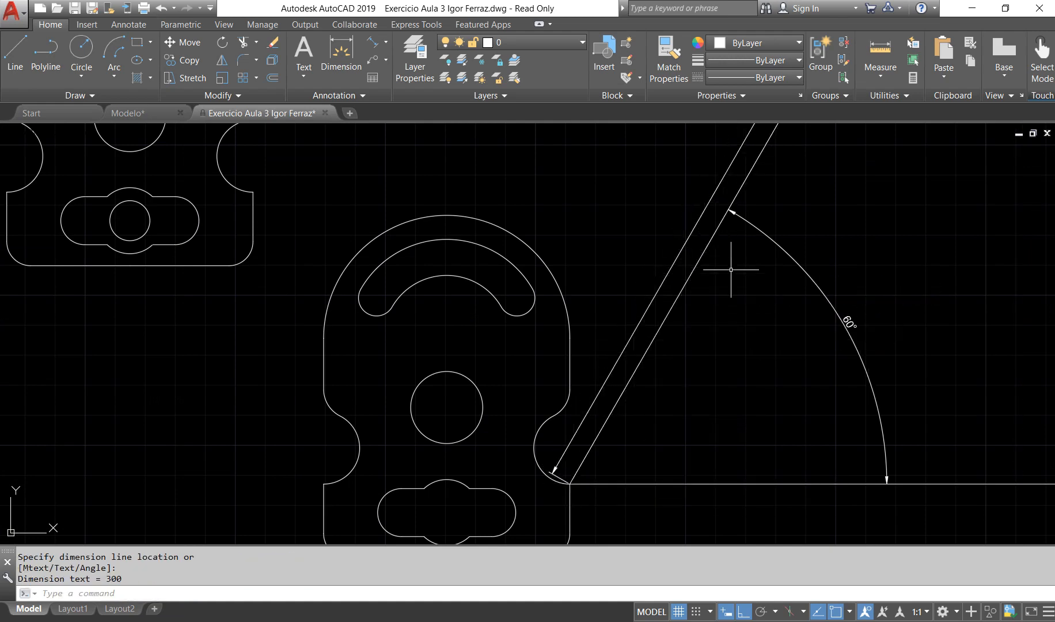
scroll(730, 269, down, 3)
scroll(748, 202, up, 6)
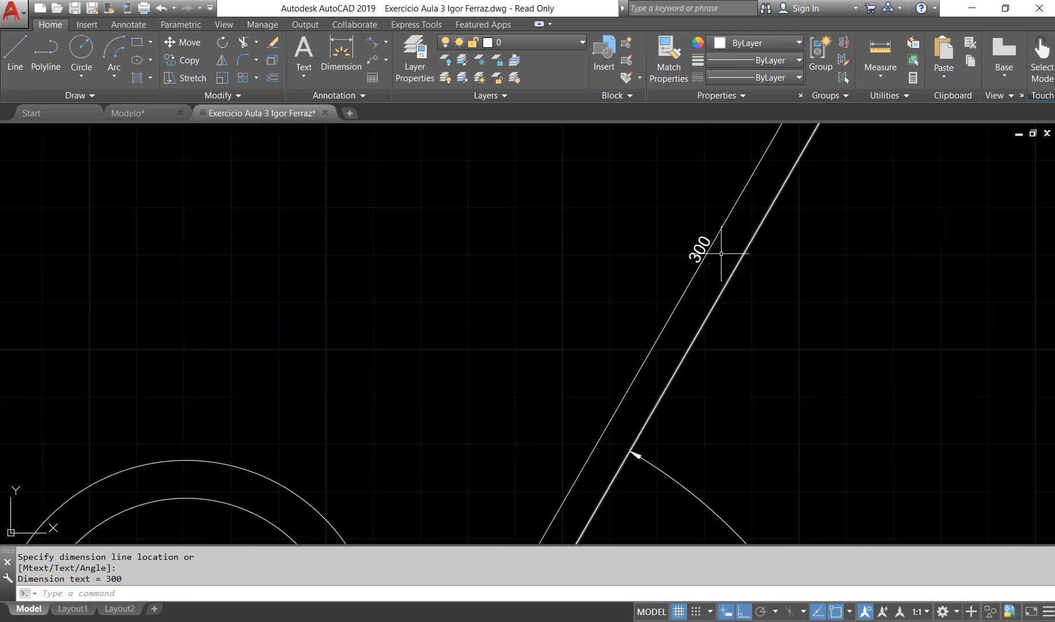
scroll(720, 254, down, 6)
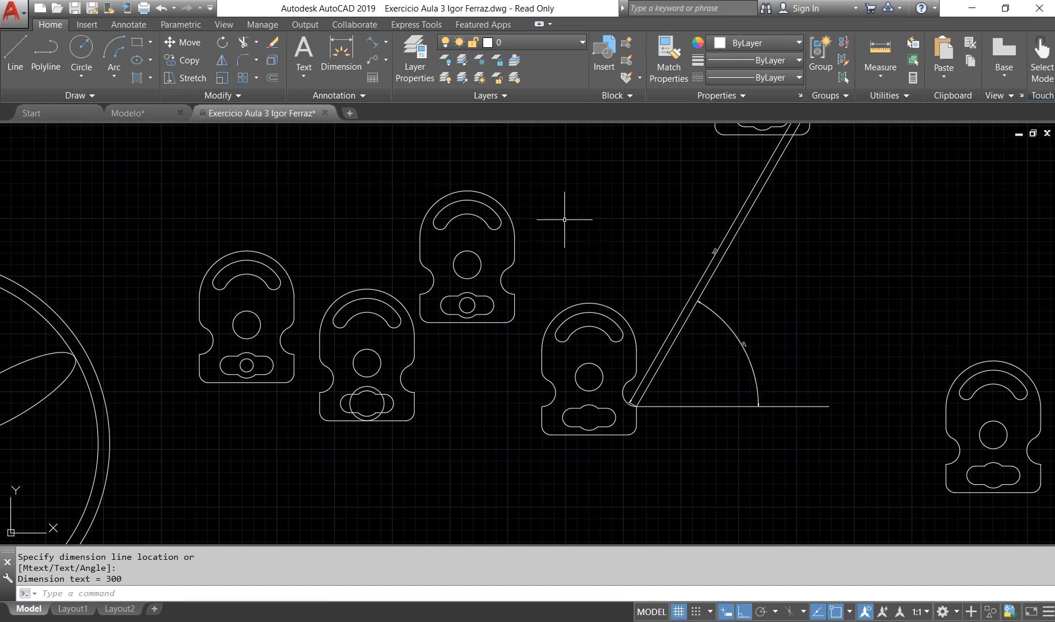
click(788, 470)
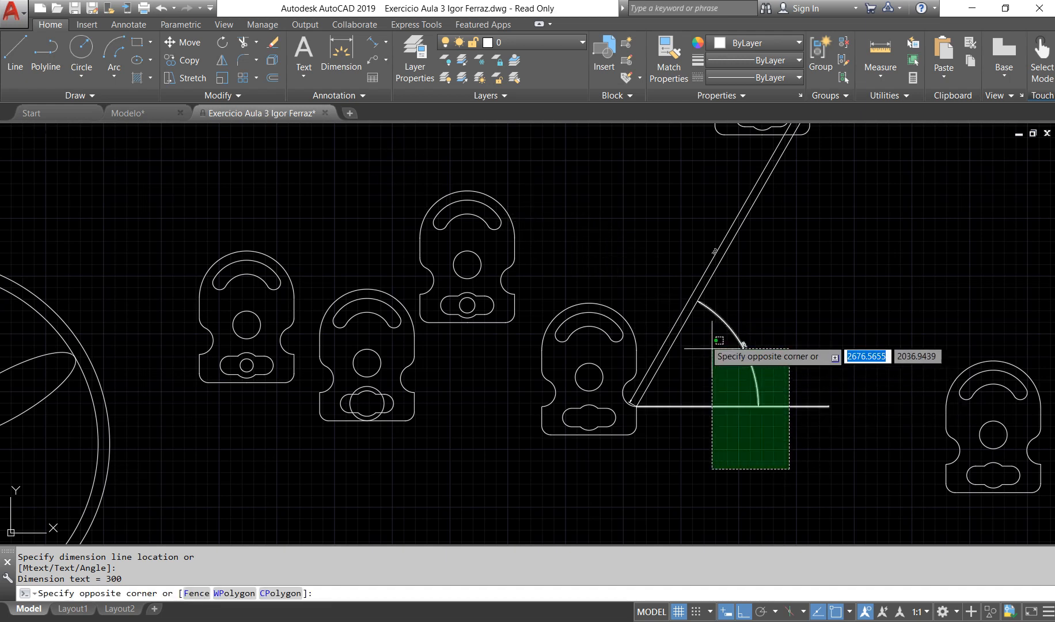
middle_drag(838, 464, 697, 337)
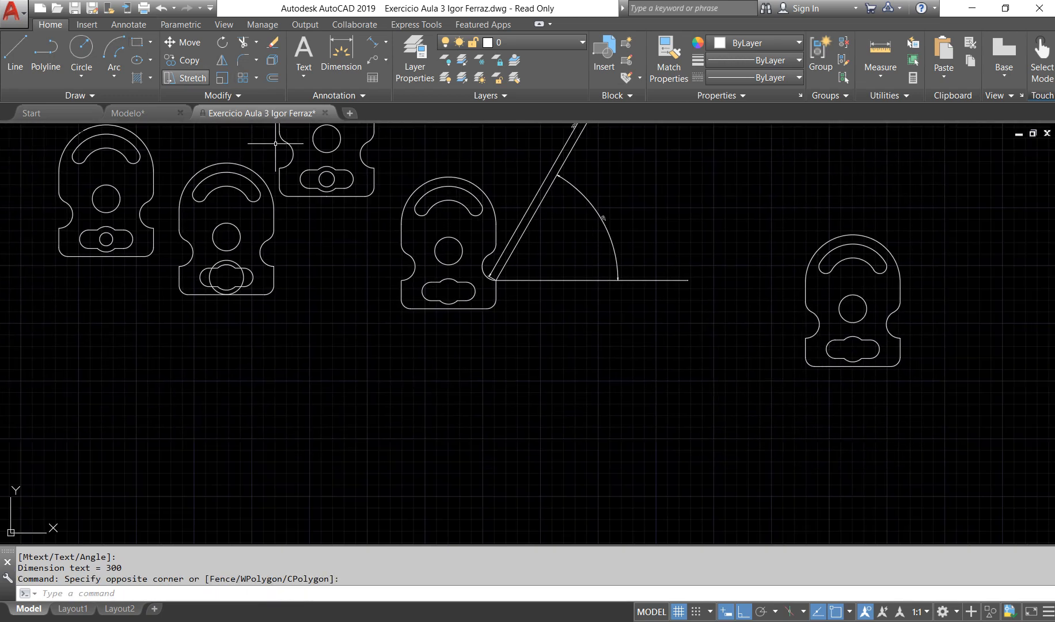
Step: Draw a horizontal line about 350 units long from the original plate's lower slot center to the point vertically aligned with the right copy's slot center
click(15, 58)
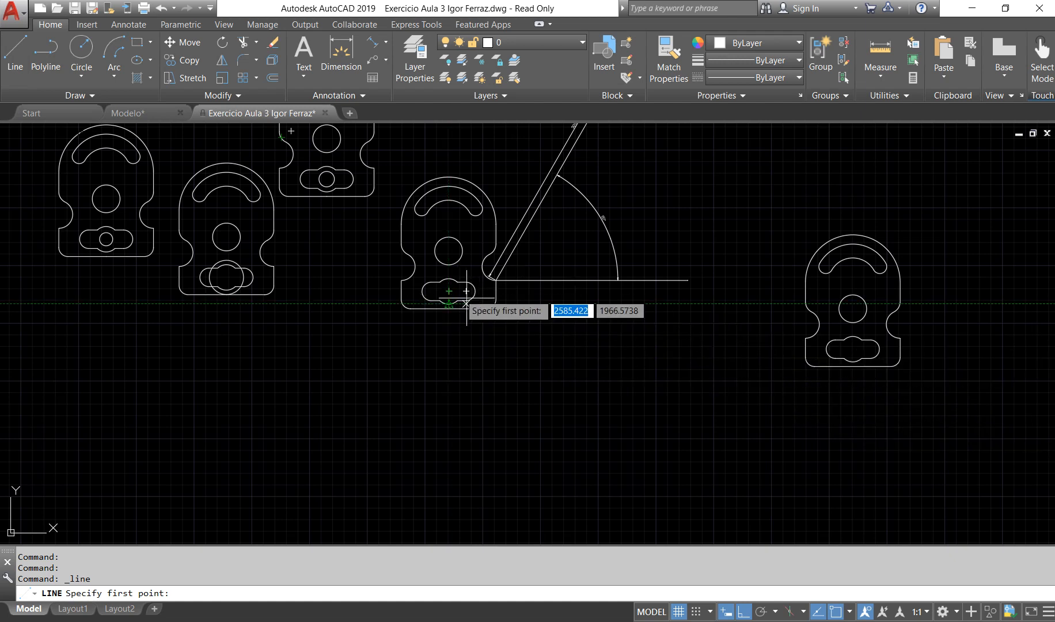
click(449, 291)
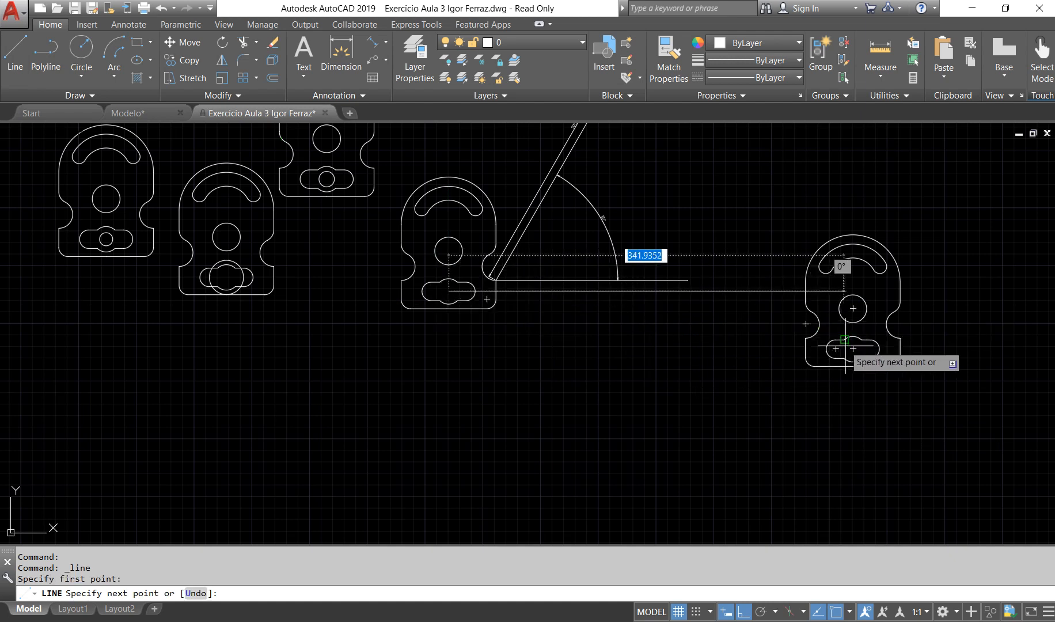
click(853, 291)
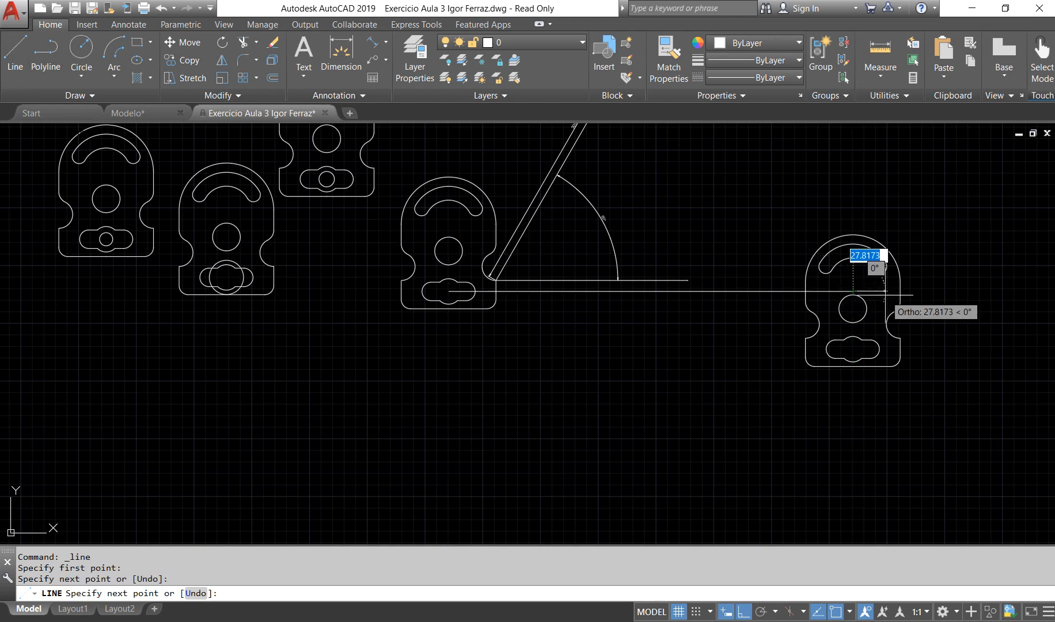
key(Return)
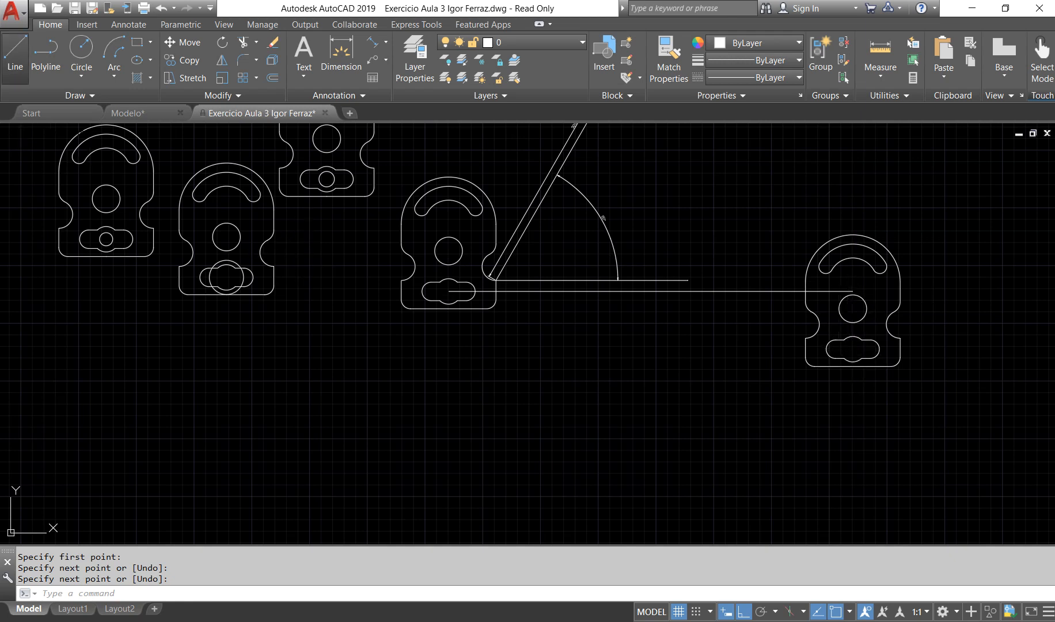
Step: Draw a vertical line about 42 units long downward from the center of the original plate's lower slot
click(14, 57)
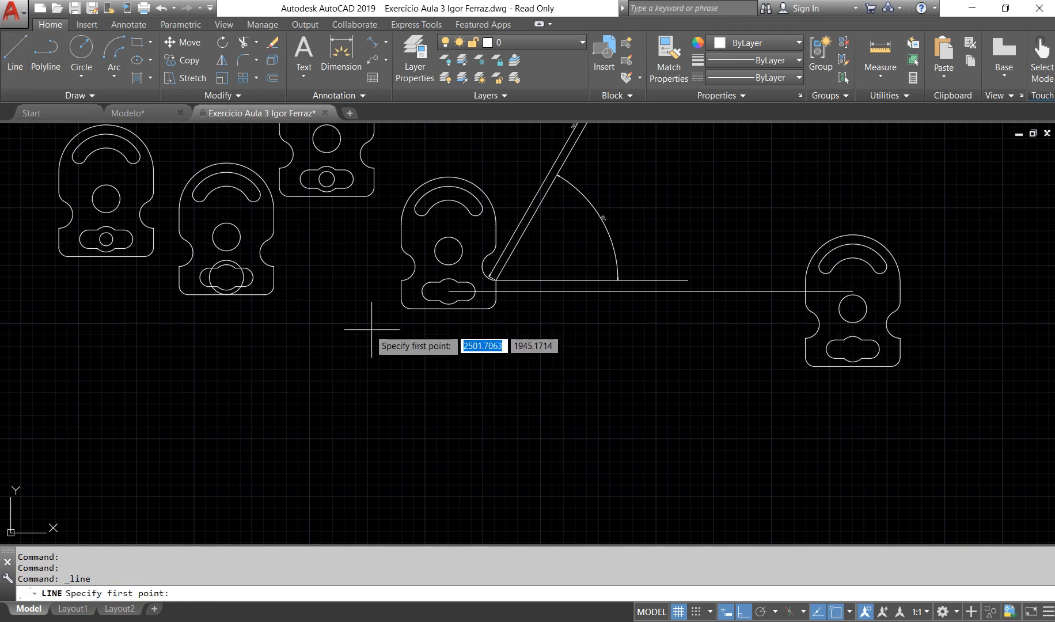
click(441, 297)
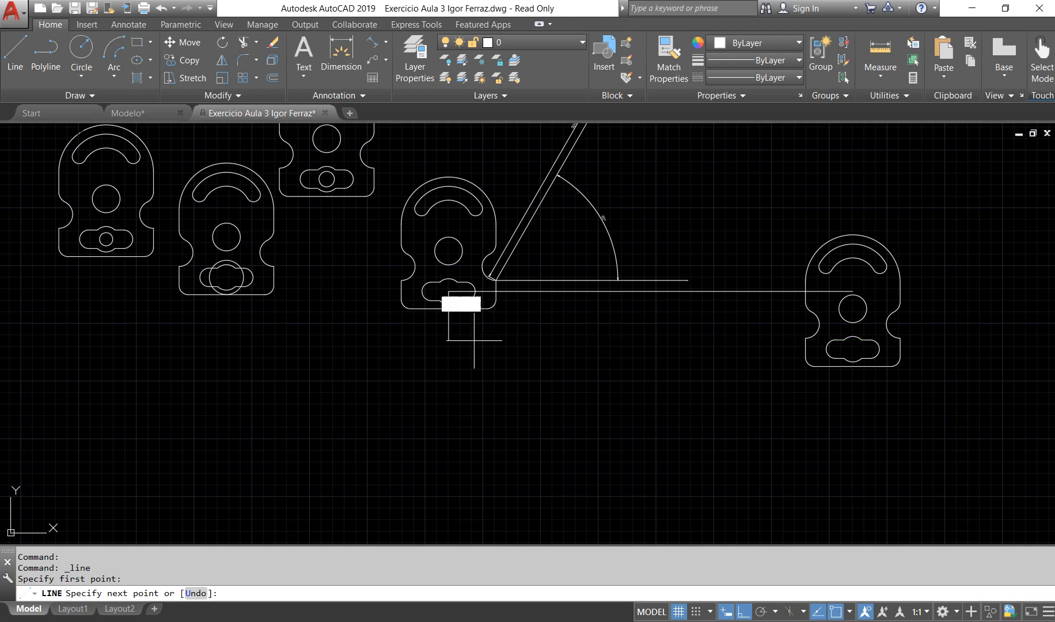
key(Return)
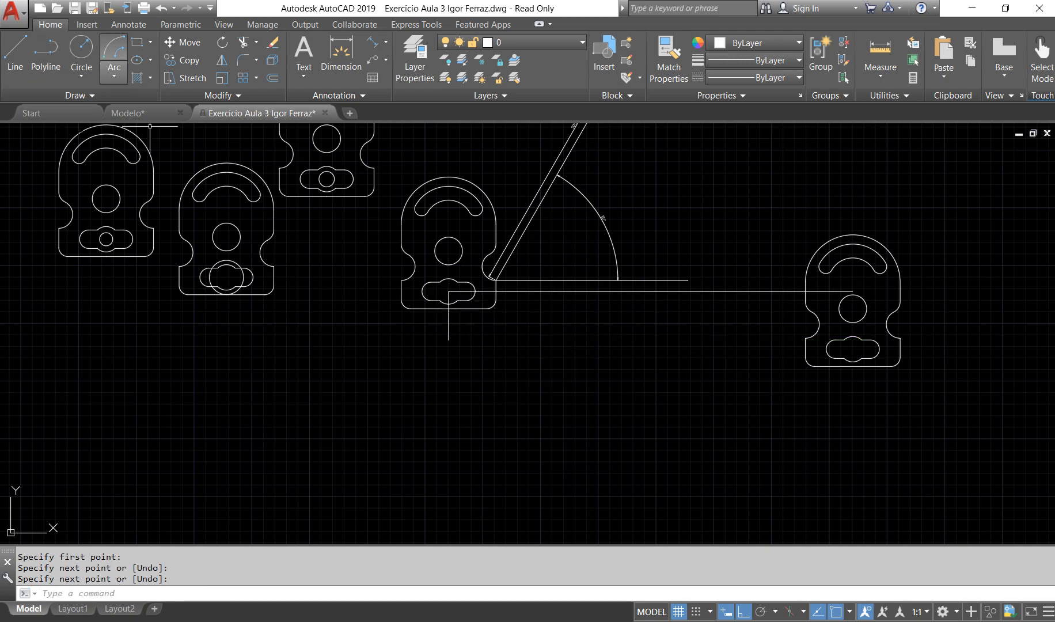
Step: Add a horizontal dimension between the ends of the long line from the slot center, placed just below it, and inspect its text
click(340, 55)
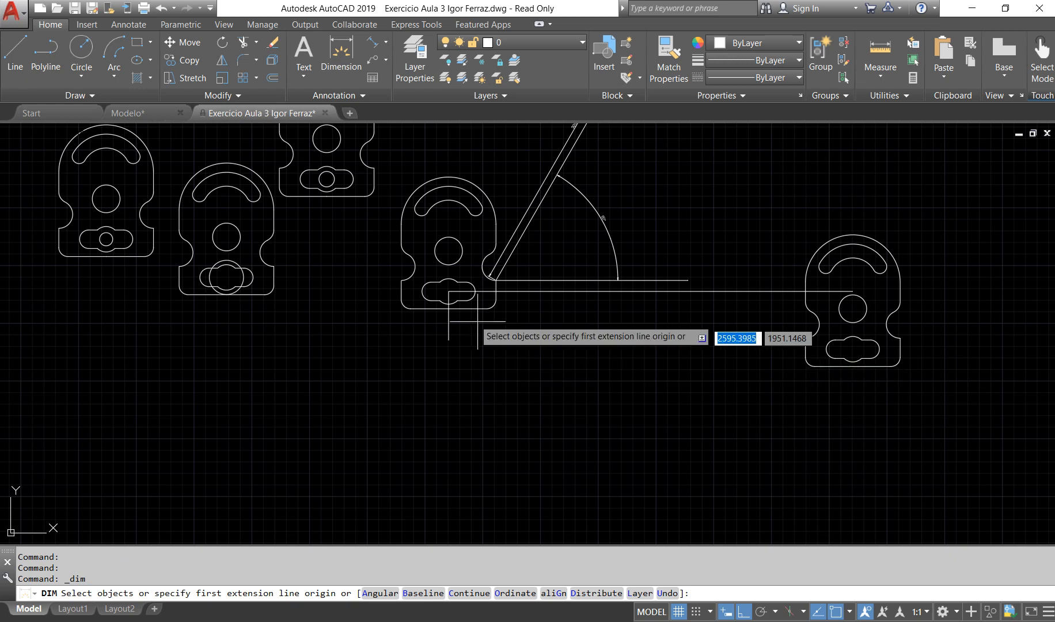
click(448, 291)
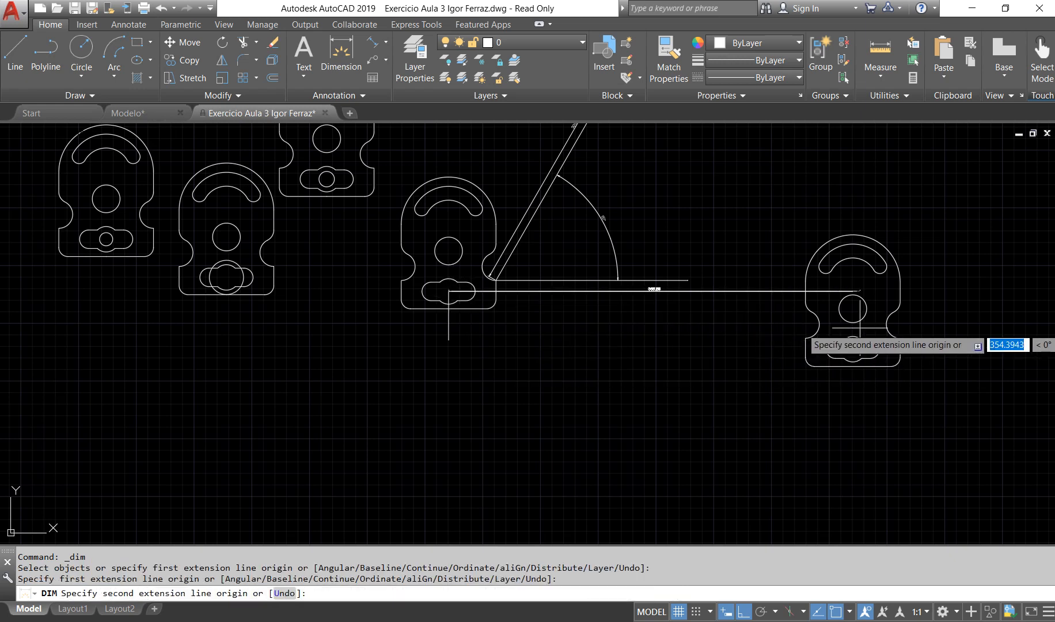
click(852, 291)
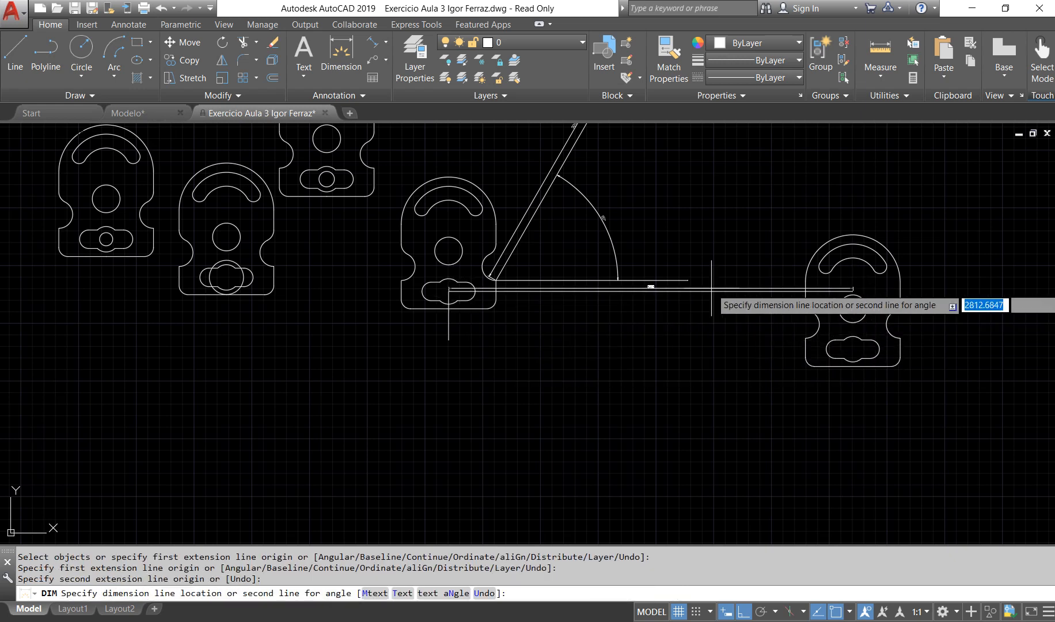
click(700, 305)
scroll(630, 306, up, 4)
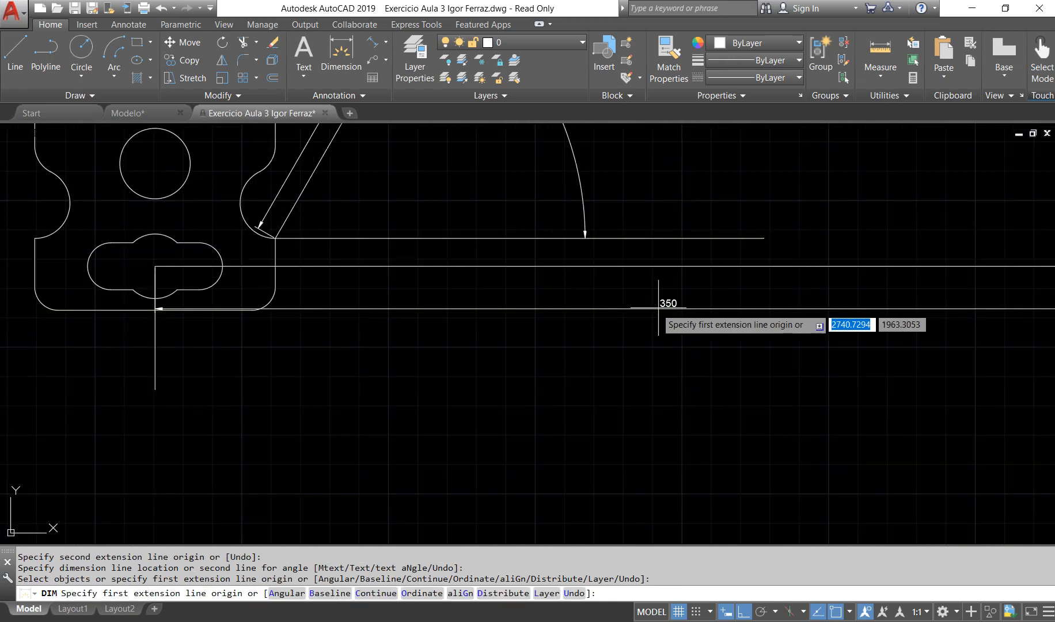
scroll(687, 323, up, 2)
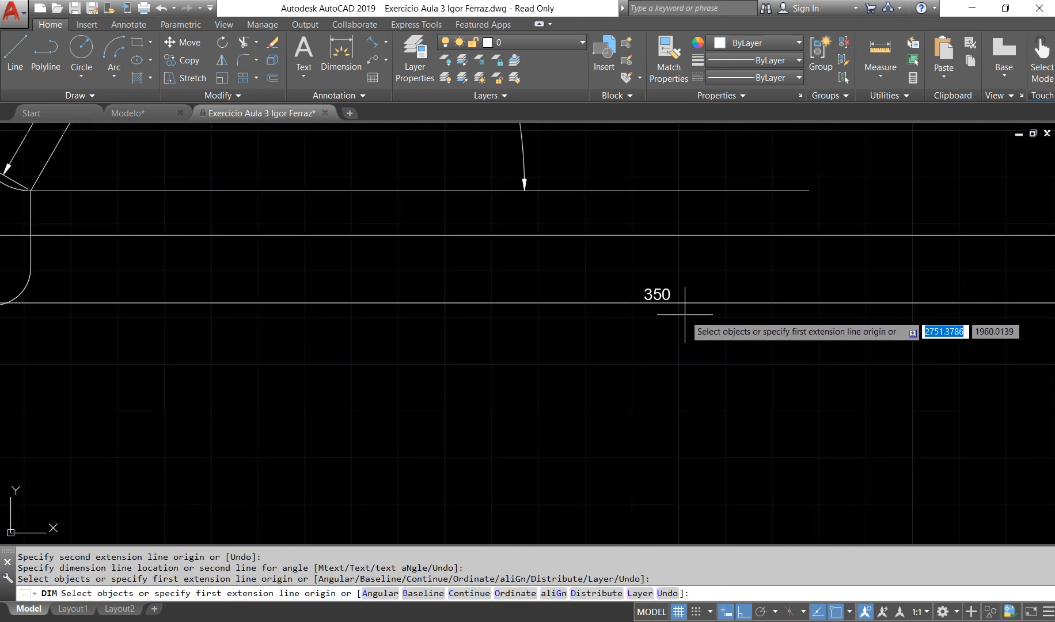
scroll(685, 320, down, 6)
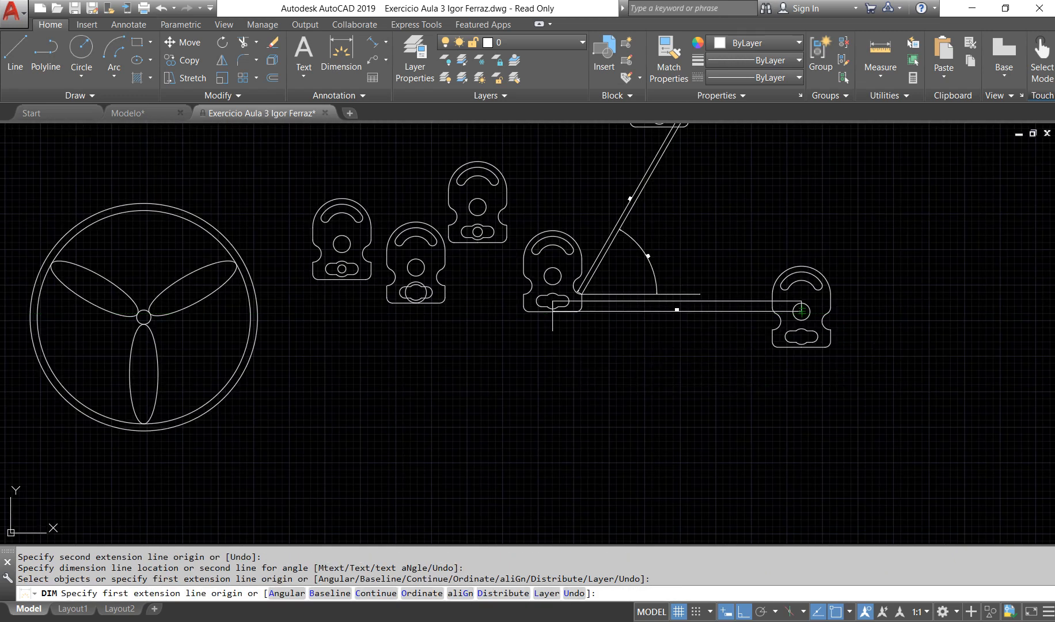
Step: Try to add a vertical dimension to the short line below the original plate's slot center
scroll(619, 355, up, 2)
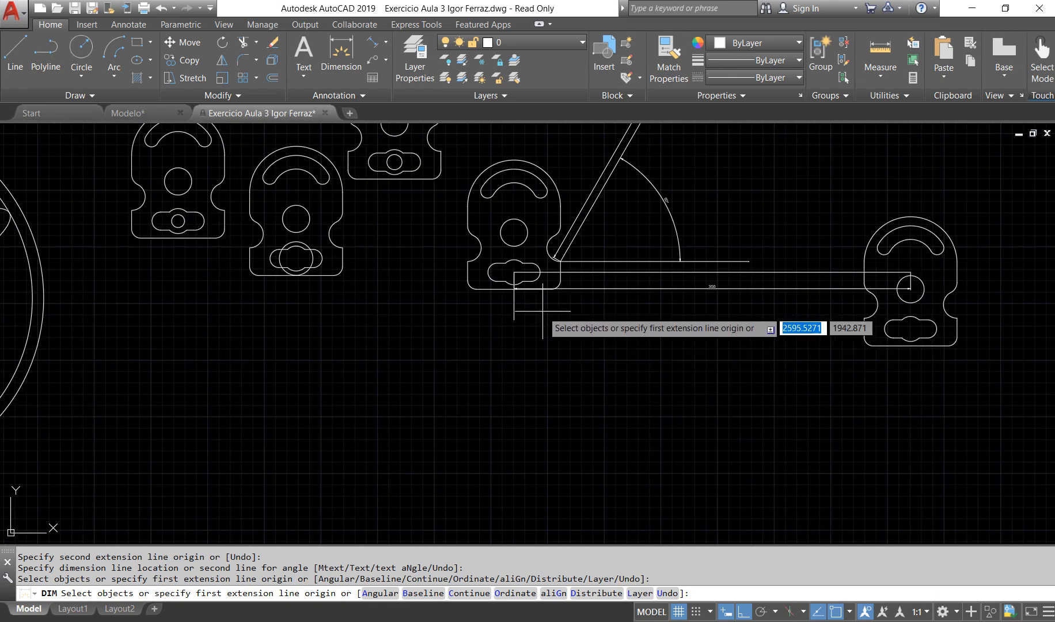
scroll(510, 288, up, 3)
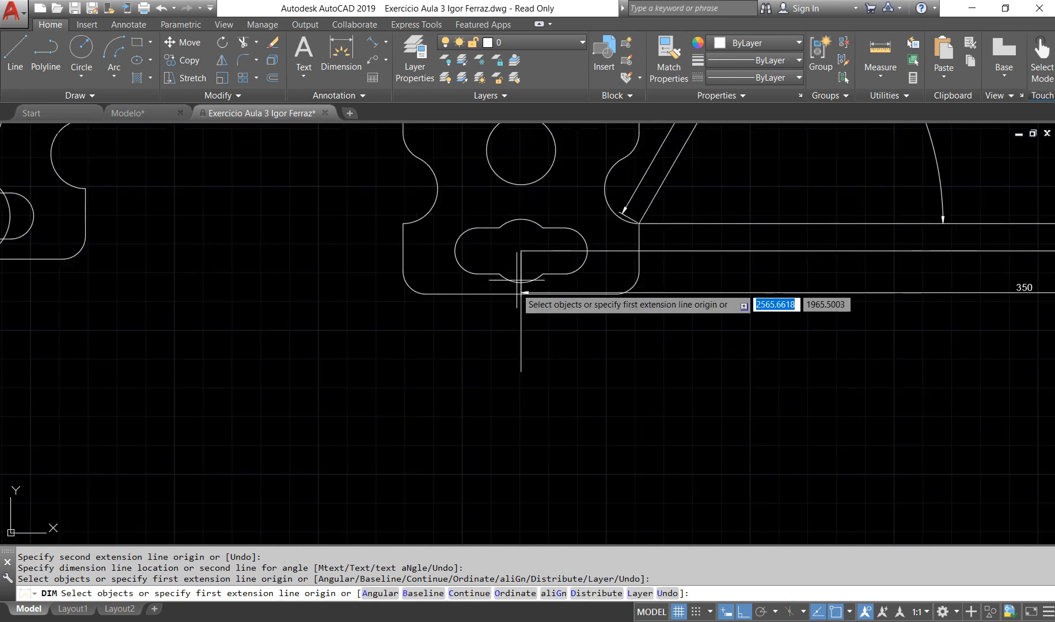
click(521, 251)
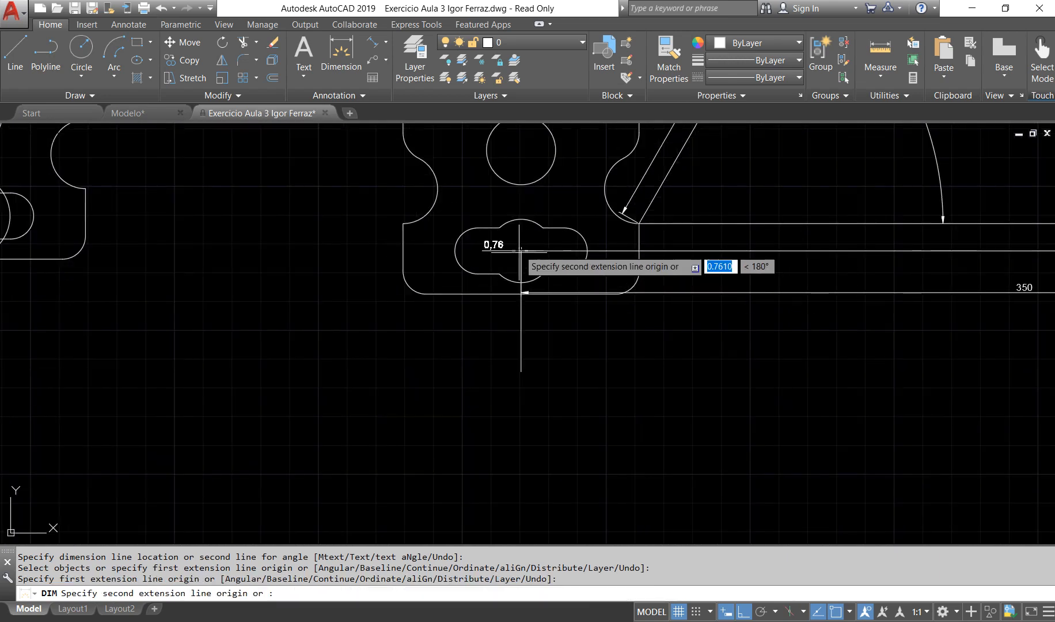
click(521, 372)
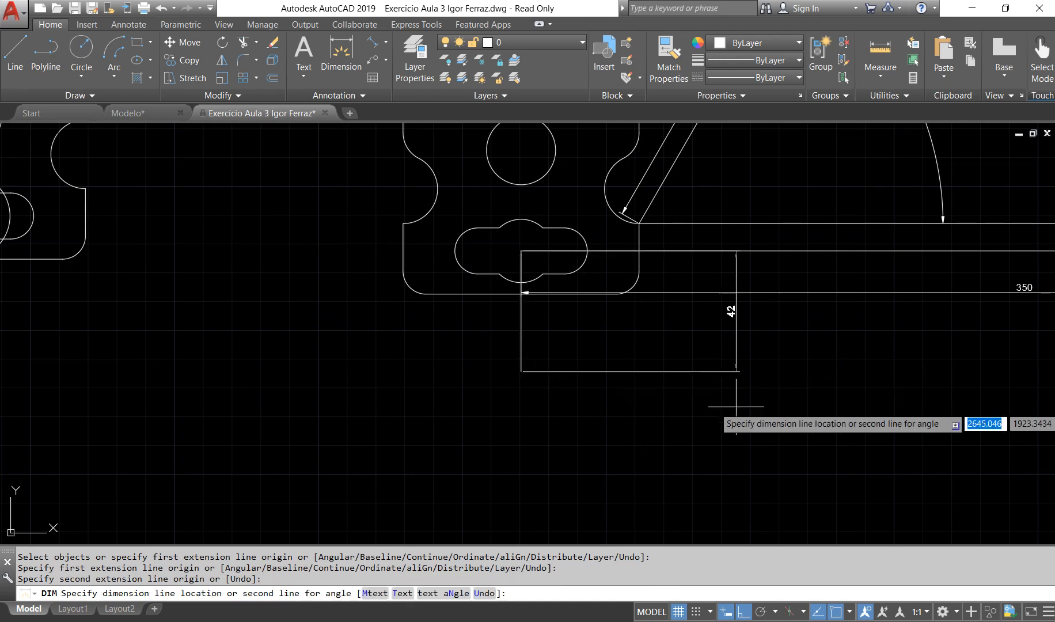
scroll(748, 406, down, 5)
scroll(858, 443, up, 4)
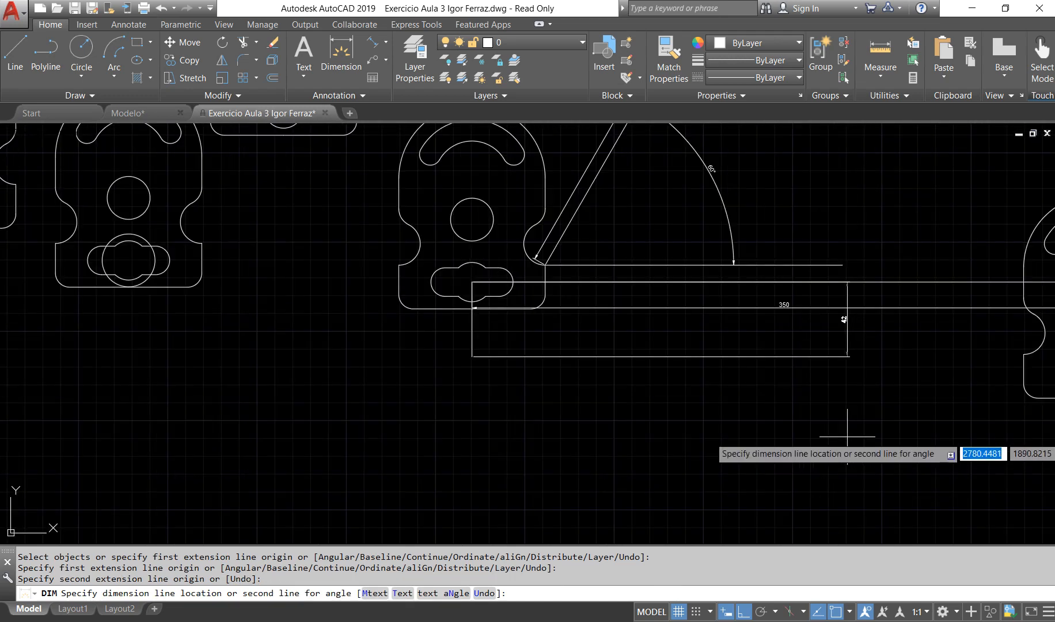
key(Escape)
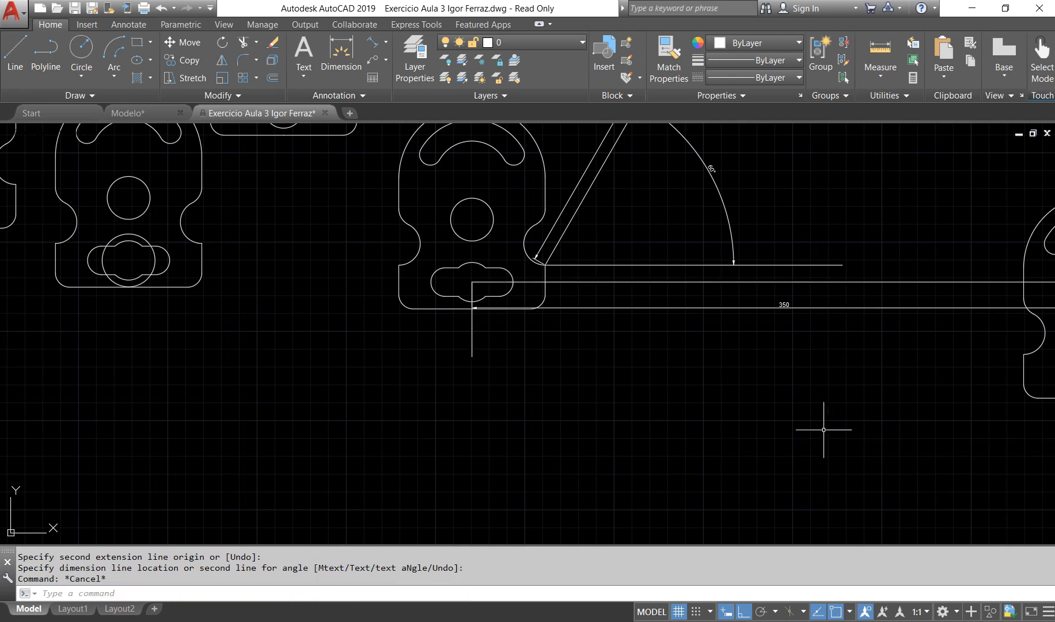
Step: Erase the short vertical line below the original plate's slot center
scroll(568, 347, down, 4)
scroll(743, 350, up, 4)
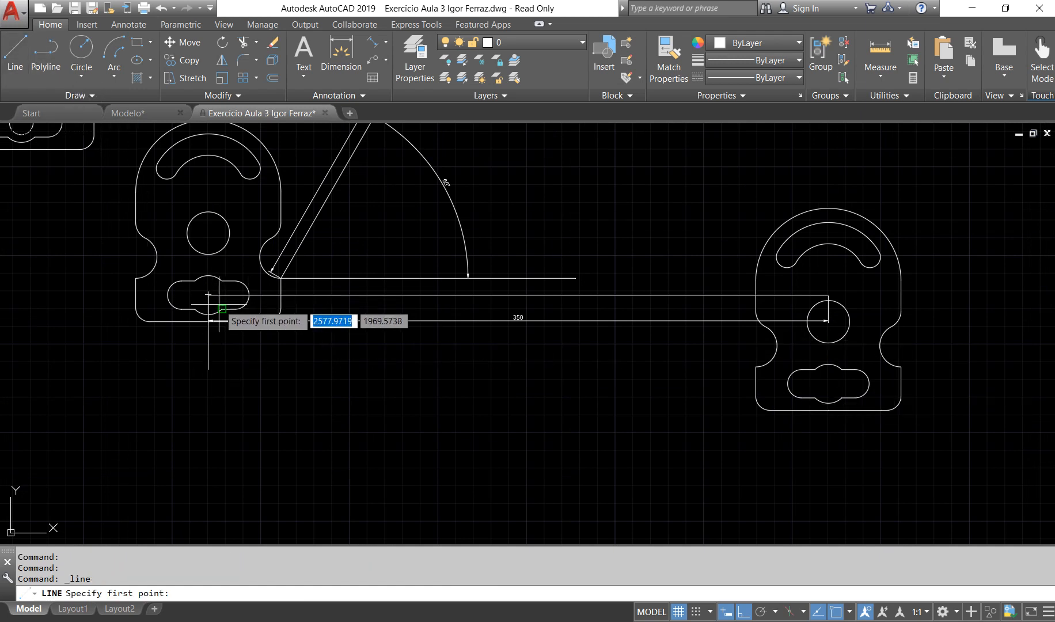
key(Escape)
click(214, 339)
click(183, 346)
key(Delete)
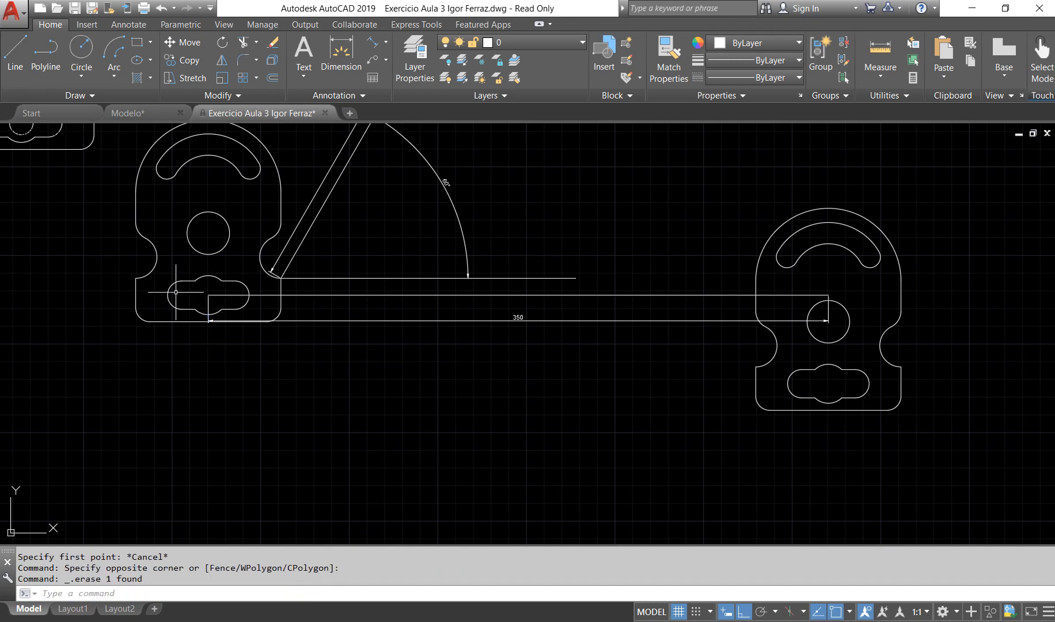
Step: Draw a vertical line about 50 units down from the original plate's lower slot center, ending level with the right copy's slot center
click(15, 55)
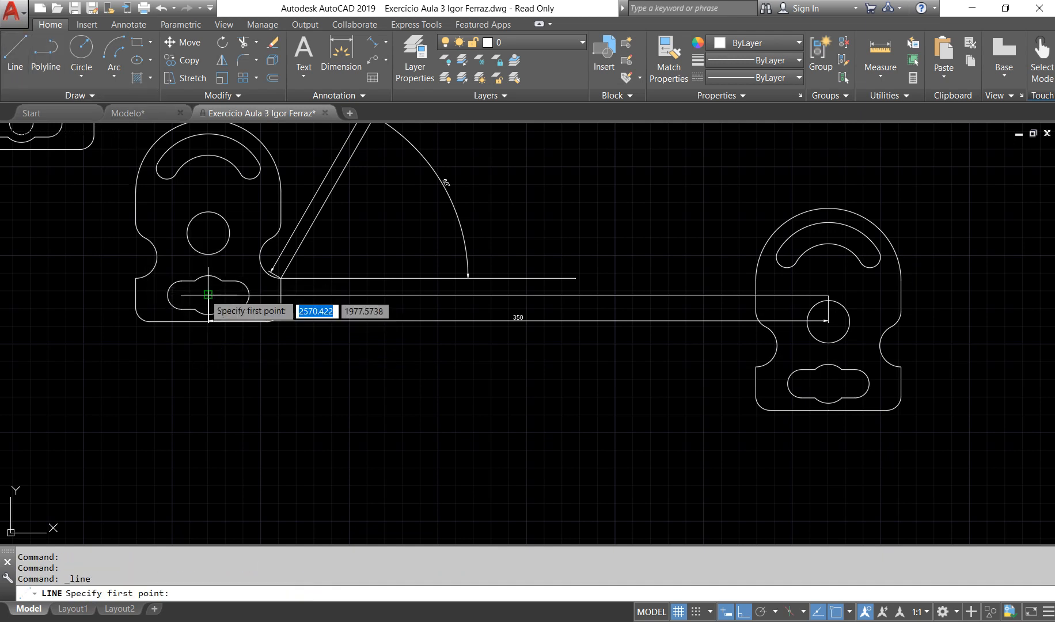
click(208, 296)
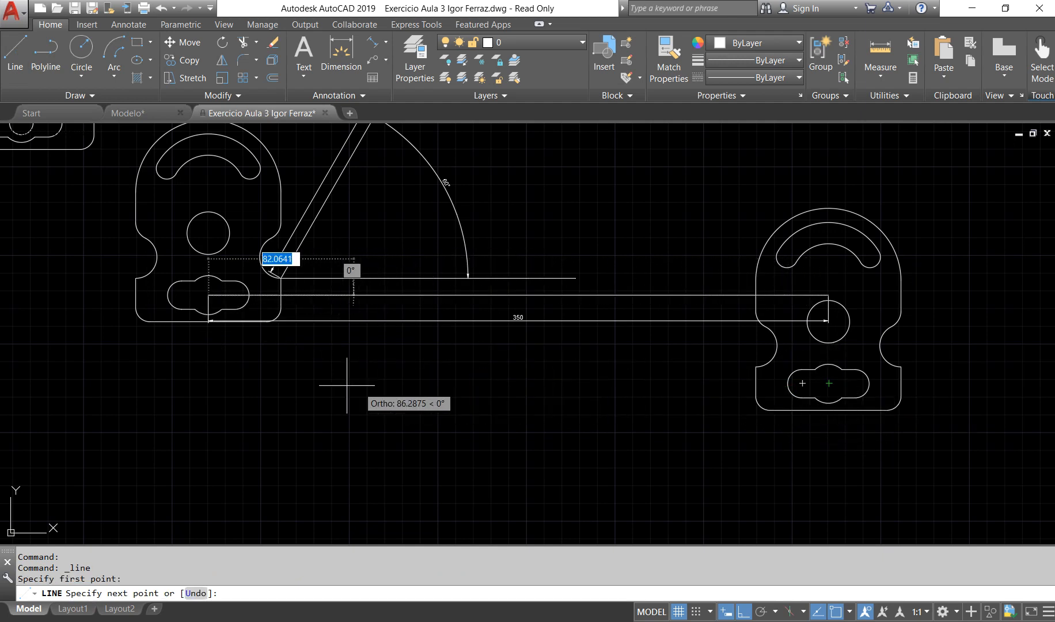
click(268, 388)
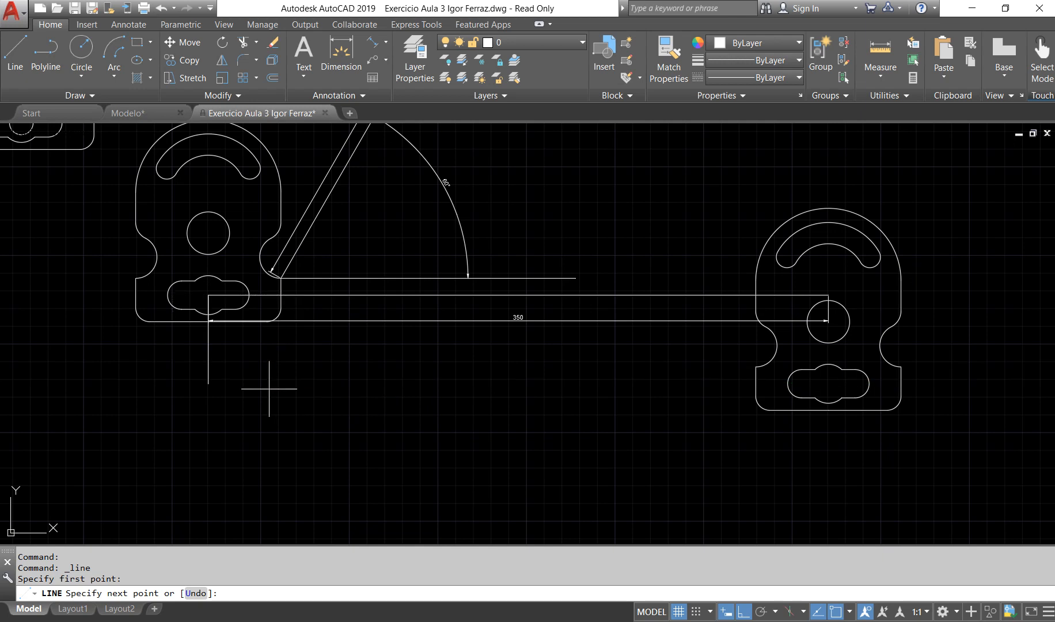
key(Return)
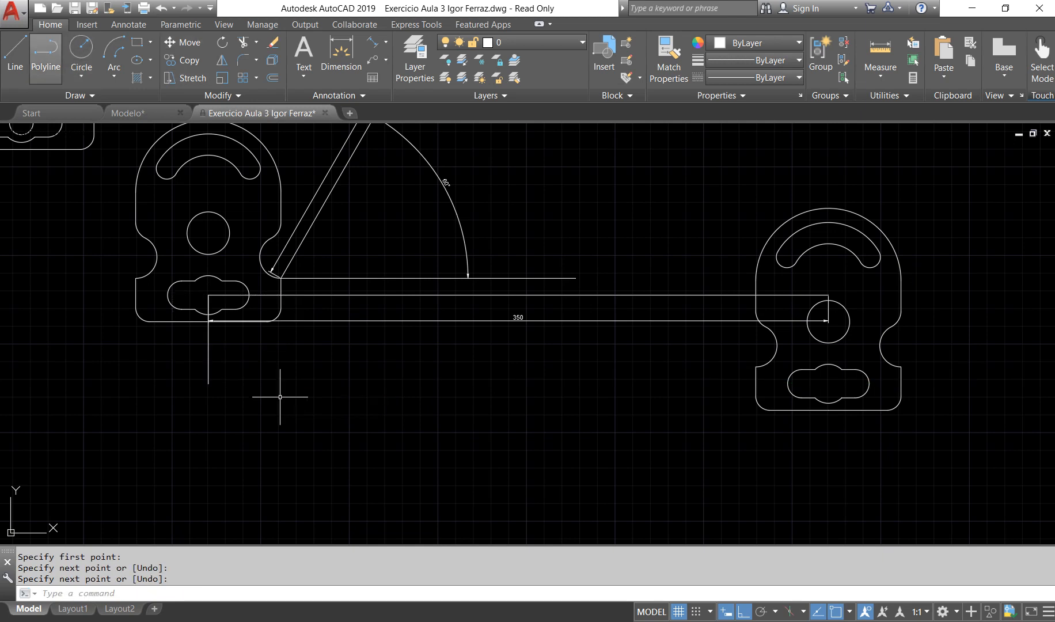
Step: Add a vertical dimension to the line below the original plate's slot center, placed to the left of that line
click(341, 55)
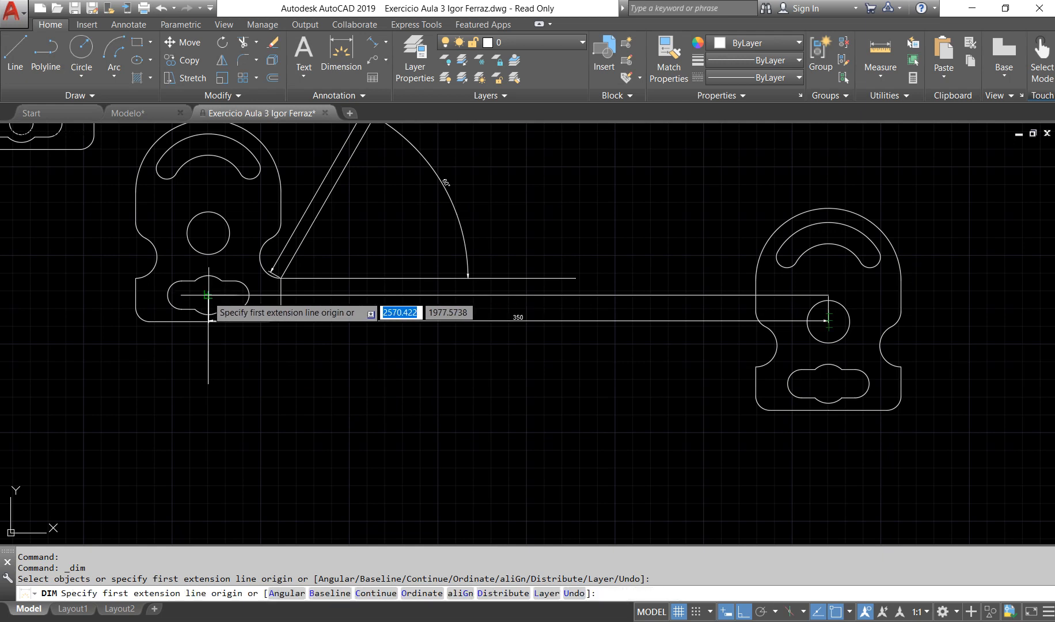
click(208, 294)
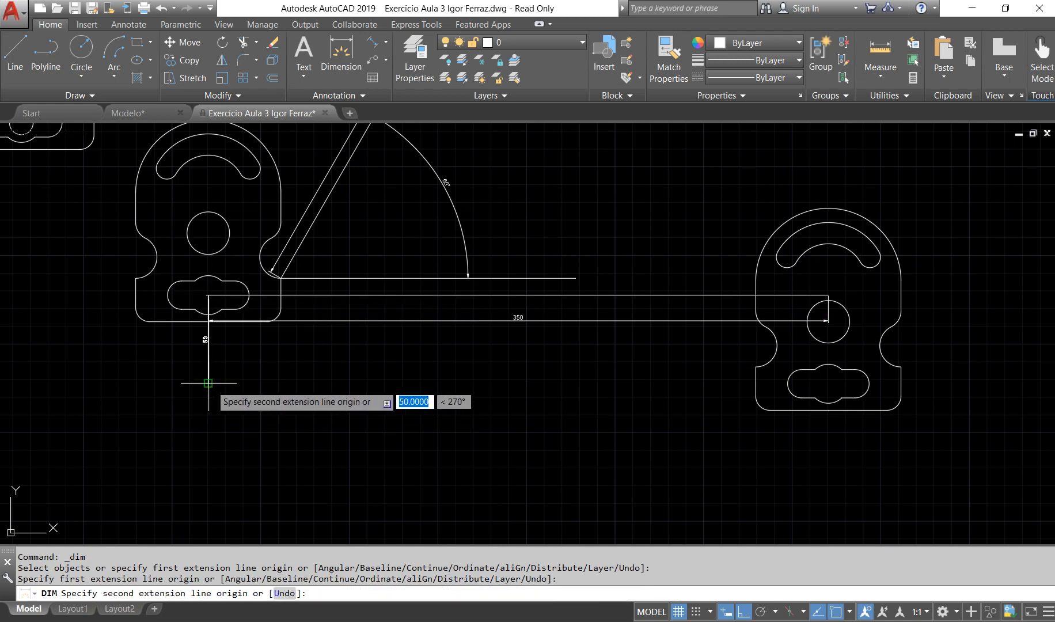
click(207, 382)
click(171, 368)
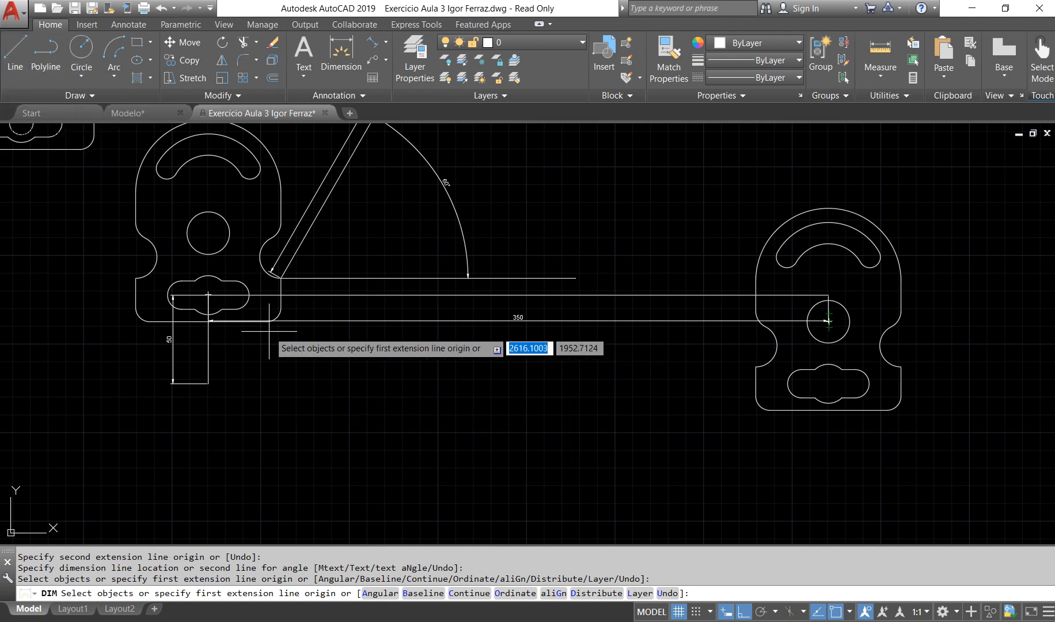
key(Escape)
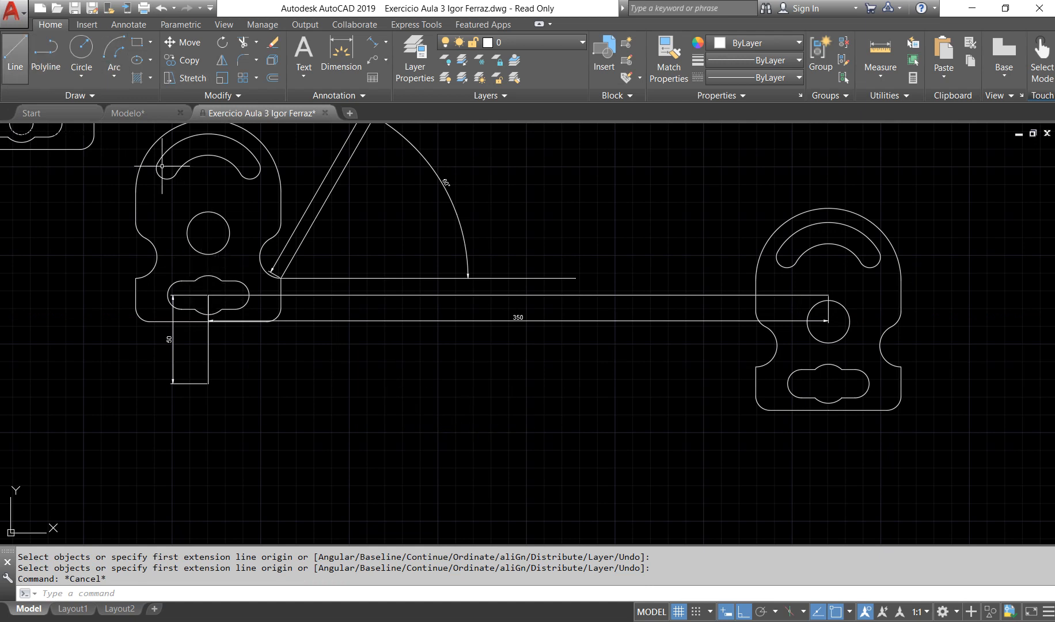
Step: Draw a slanted line from the original plate's lower slot center to the matching slot center on the right copy
click(14, 52)
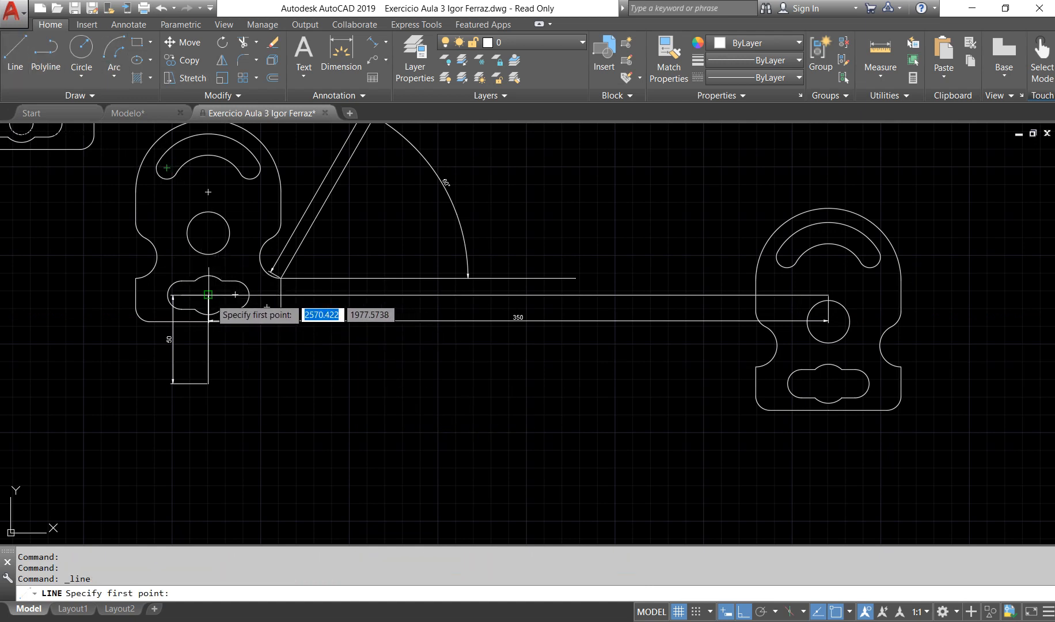
click(208, 258)
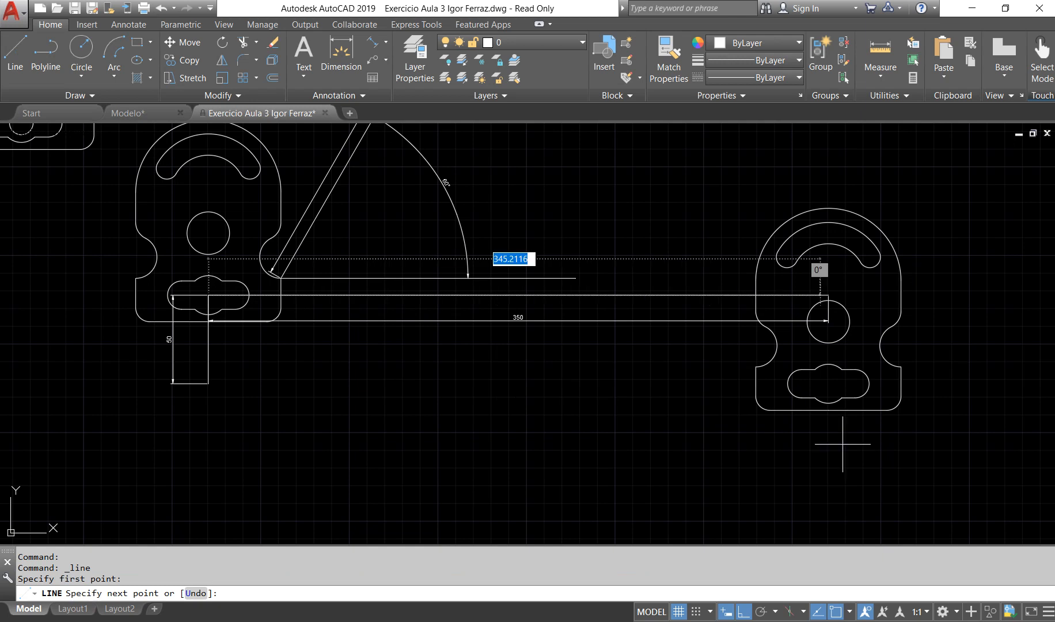
click(828, 383)
key(Return)
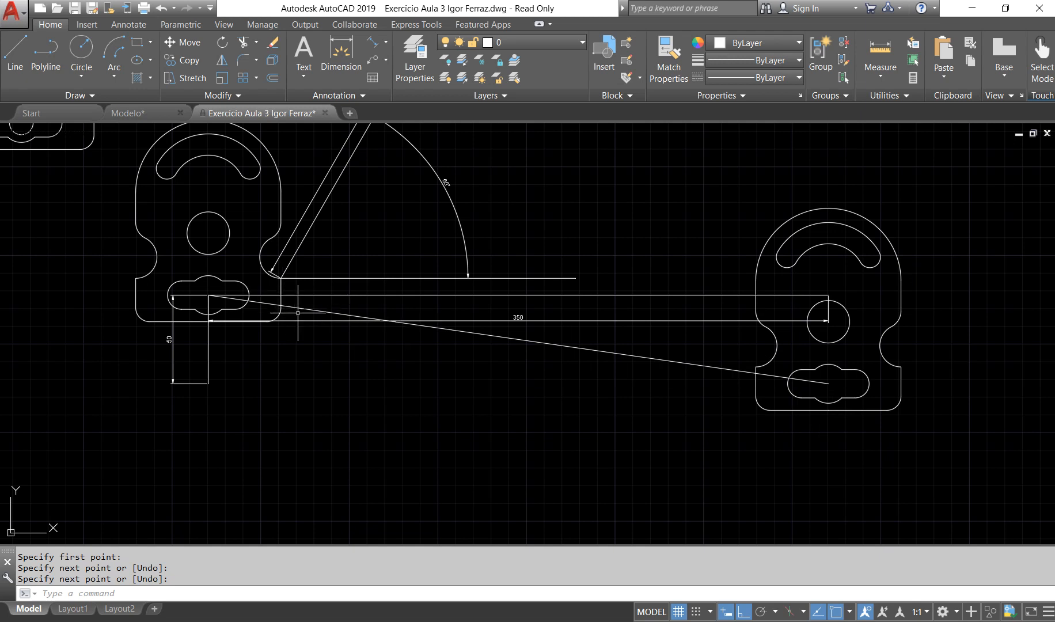
Step: Erase the horizontal, vertical and slanted construction lines and both dimensions linking the original plate's slot to the right copy
middle_drag(349, 272, 355, 305)
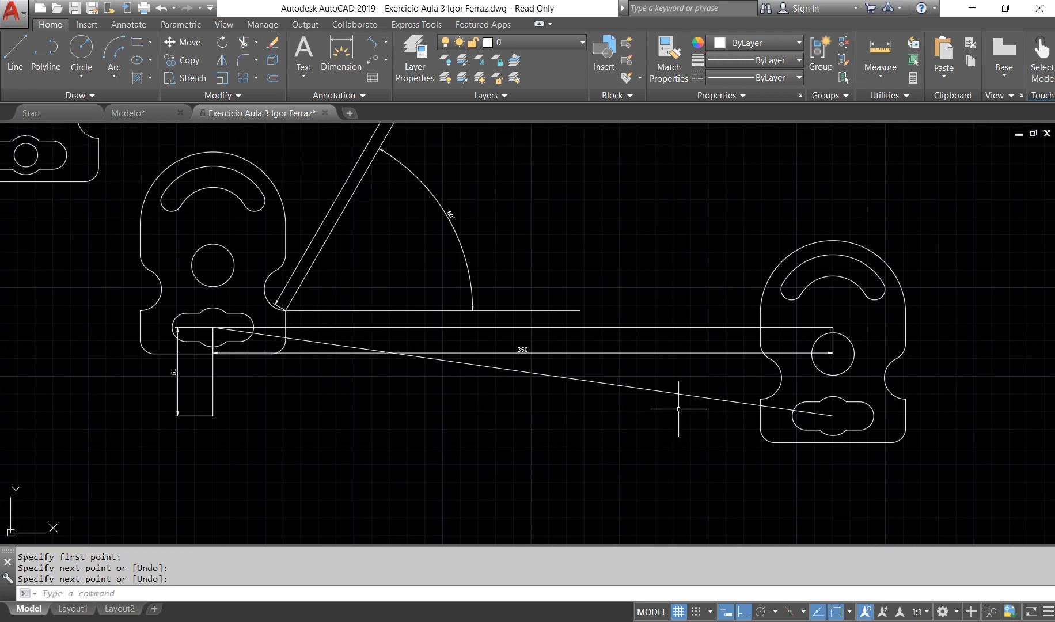
click(687, 429)
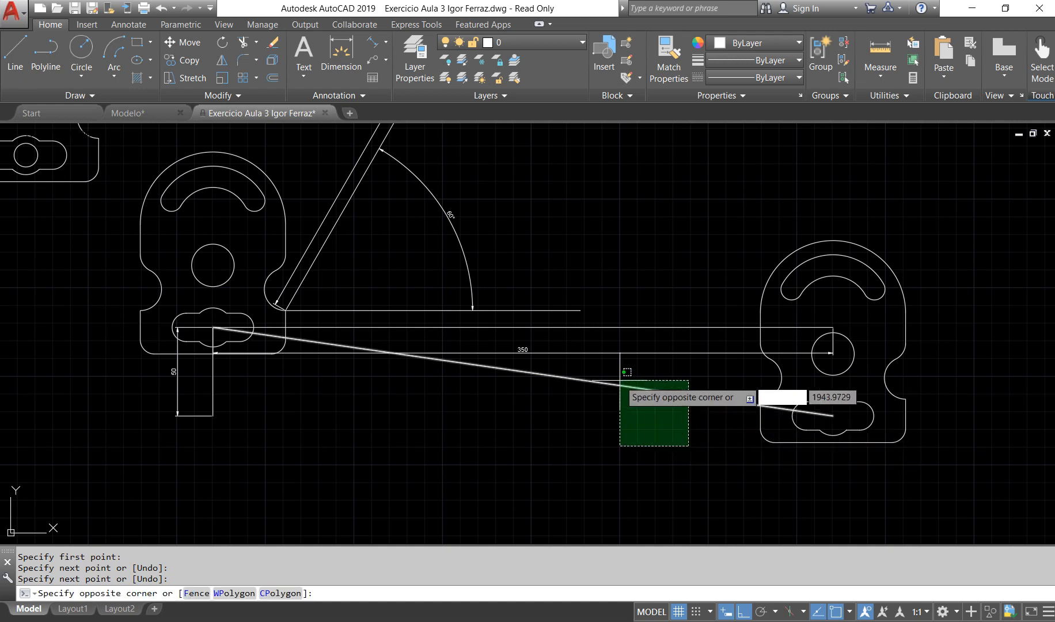
click(613, 306)
click(323, 430)
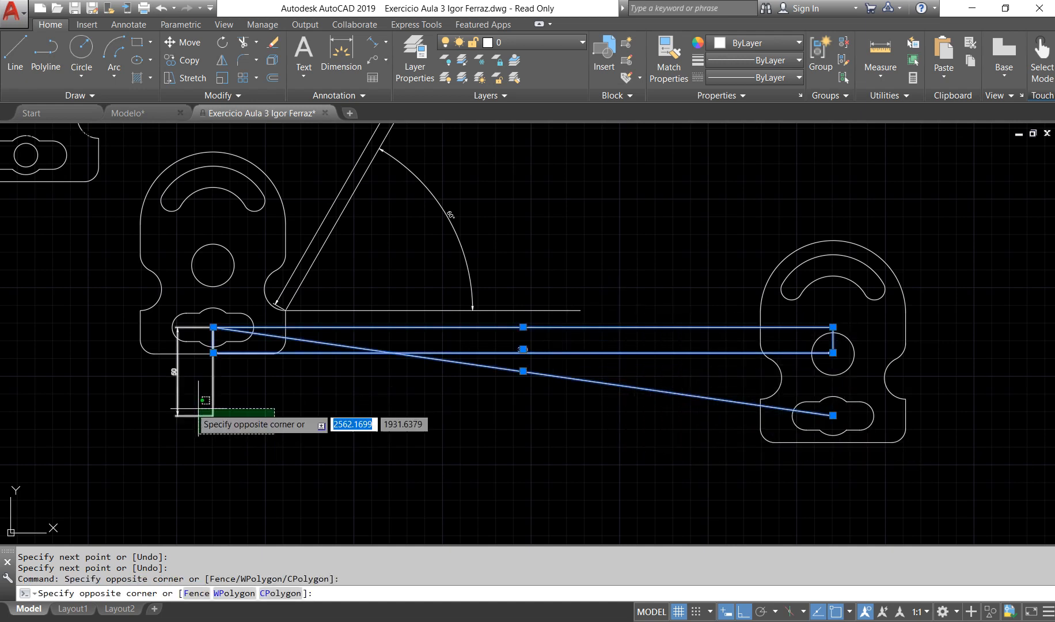
click(148, 385)
key(Delete)
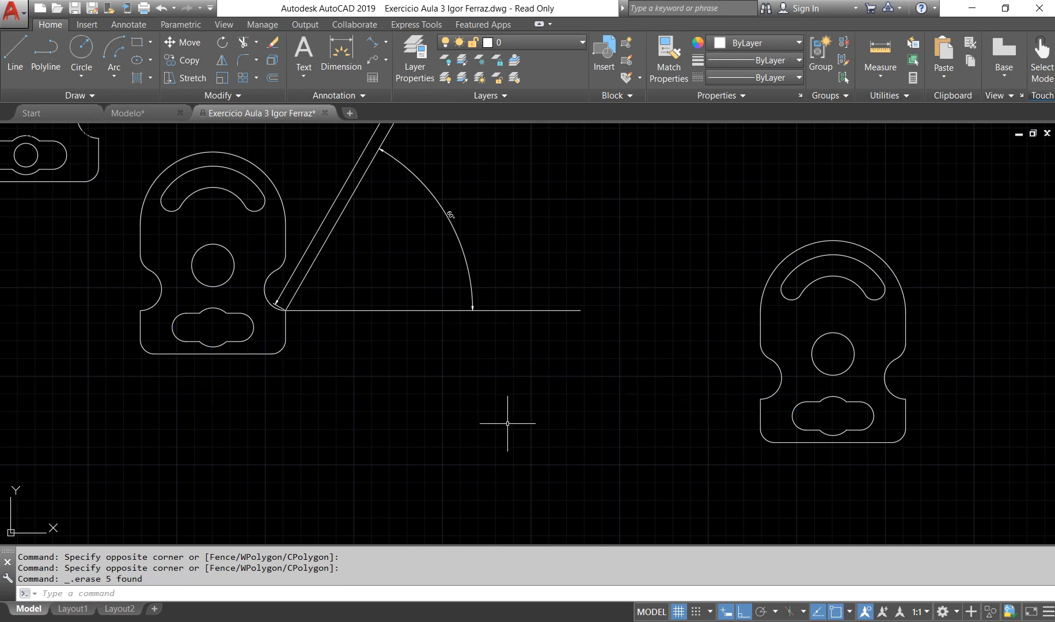
Step: Copy the rightmost plate to the clipboard and paste a duplicate a short distance to its right
scroll(510, 403, down, 3)
scroll(509, 360, up, 2)
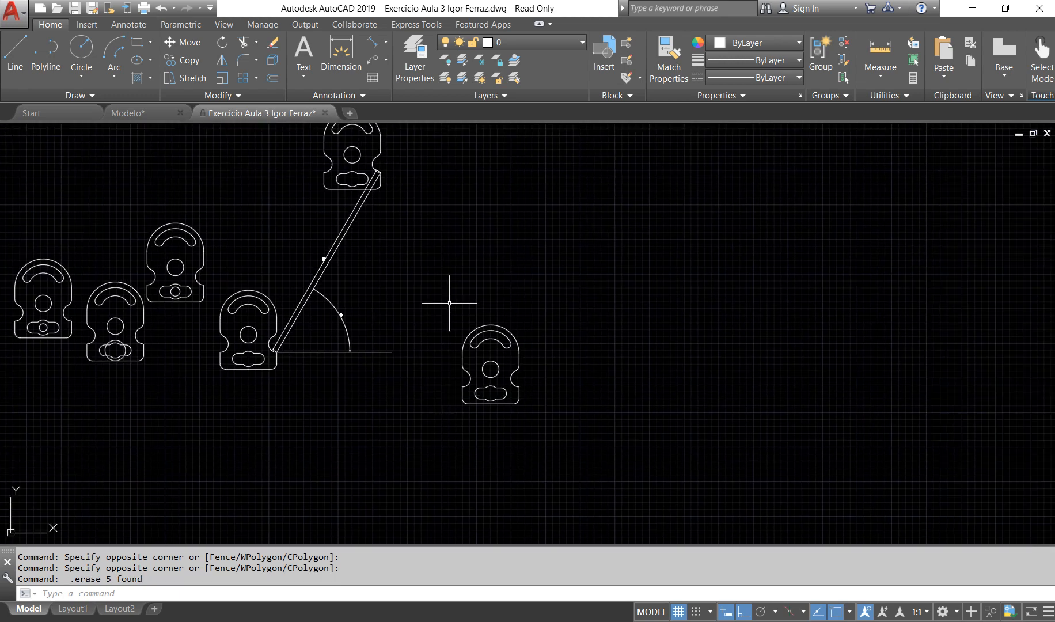
click(446, 303)
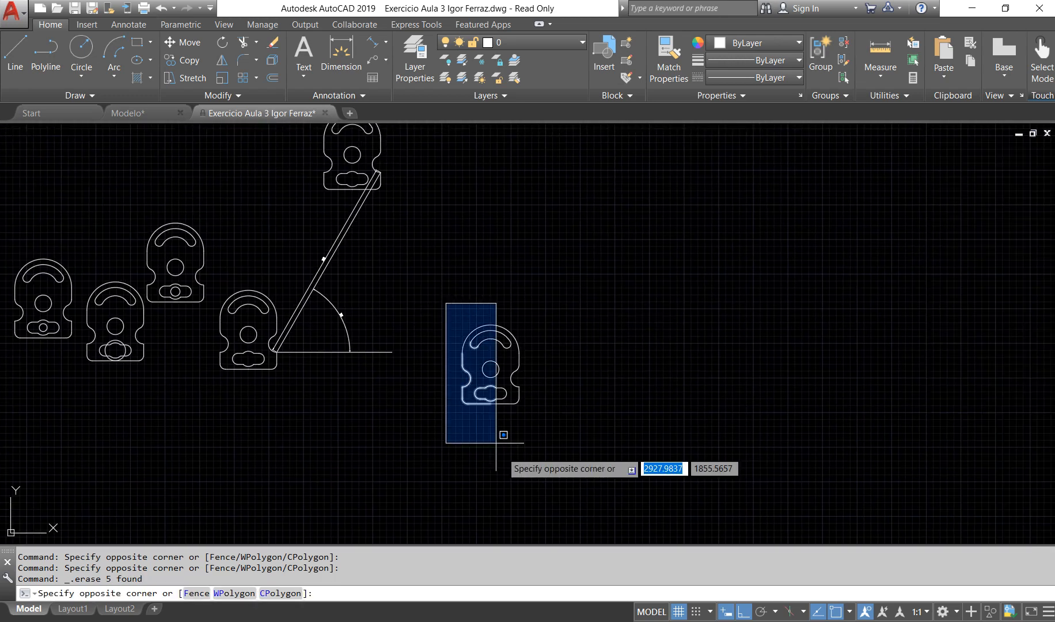
click(542, 425)
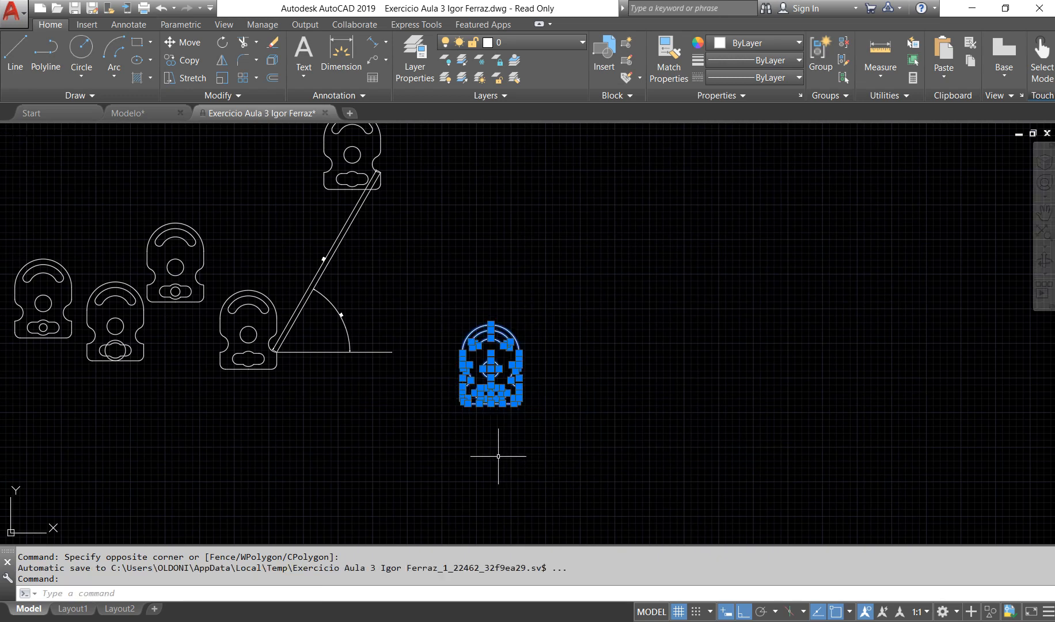
key(ctrl+c)
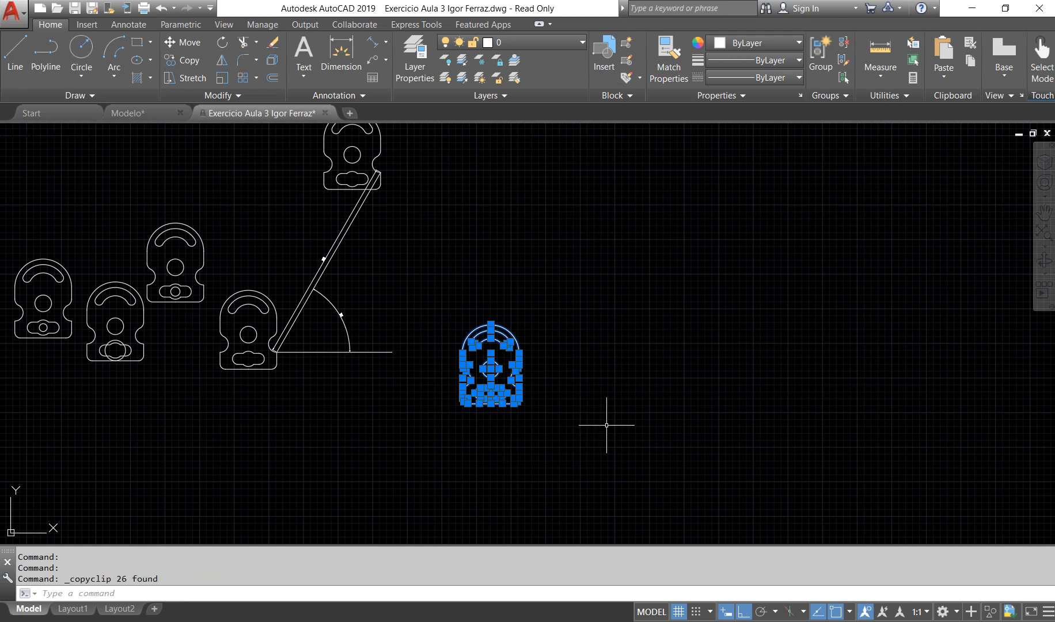
key(ctrl+v)
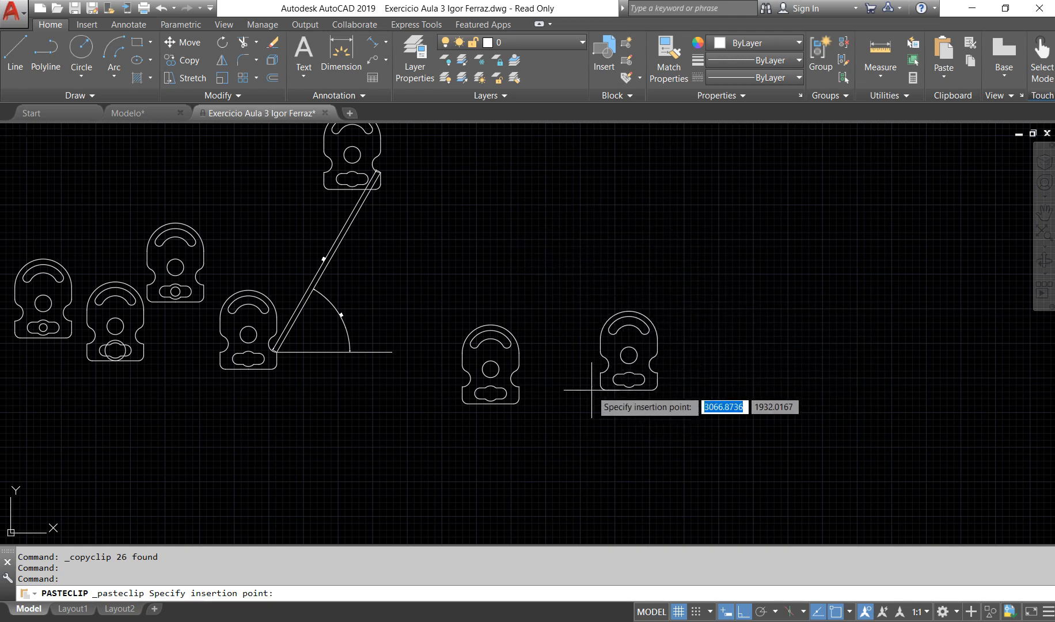
scroll(591, 400, up, 4)
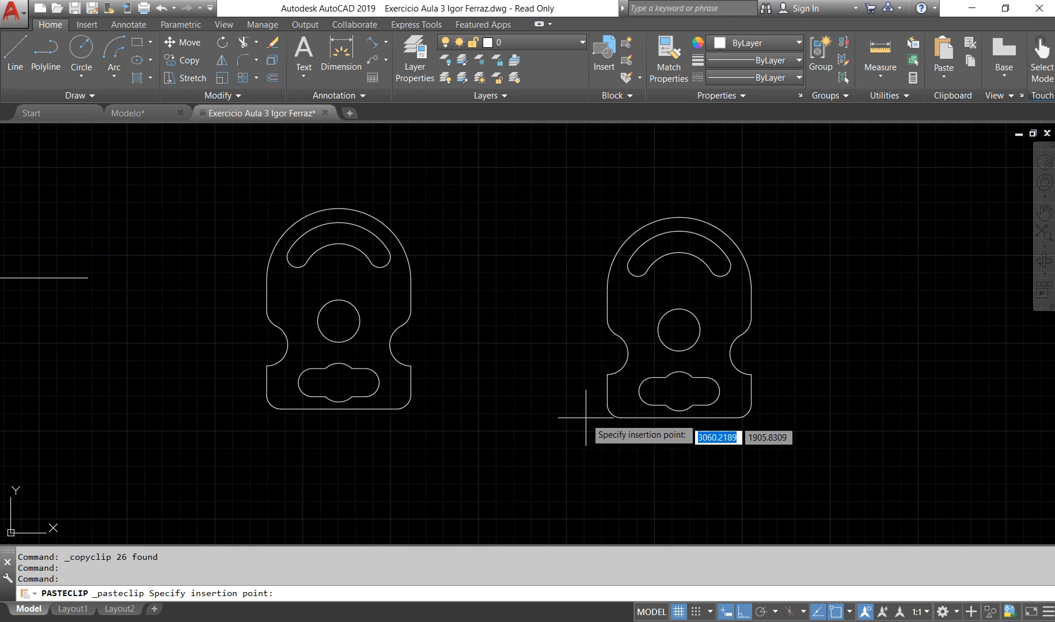
click(588, 413)
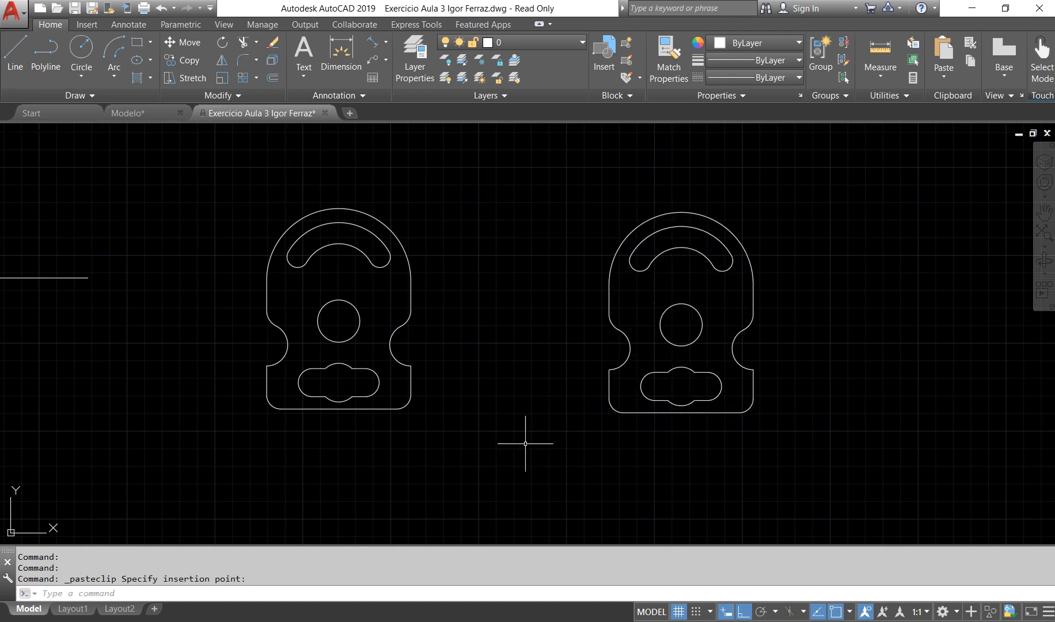
Step: Copy the newly pasted plate to the clipboard and paste another duplicate well above it
click(544, 198)
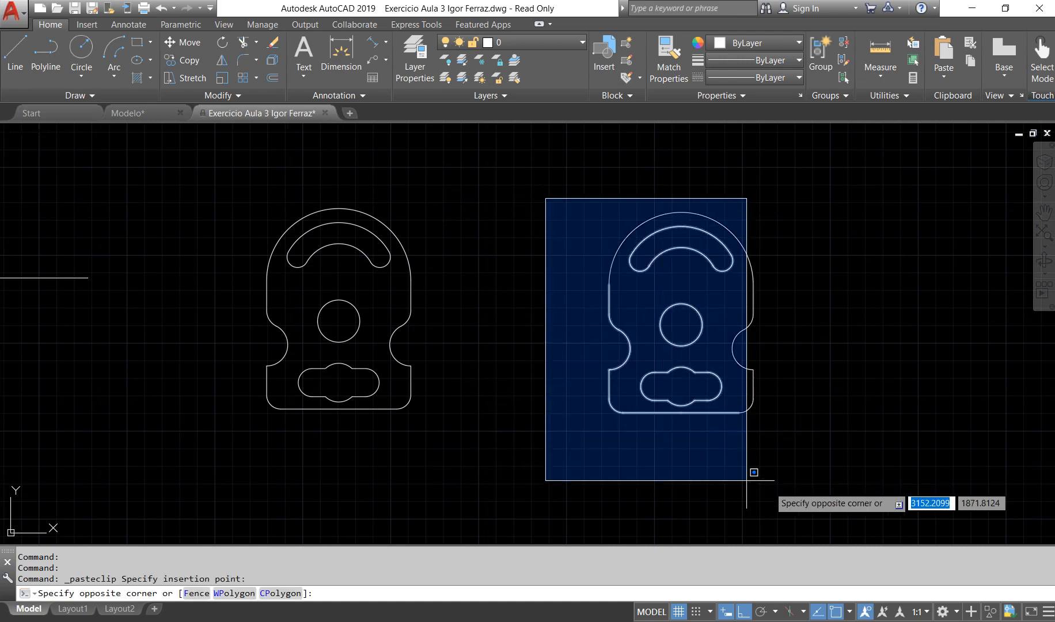
click(957, 502)
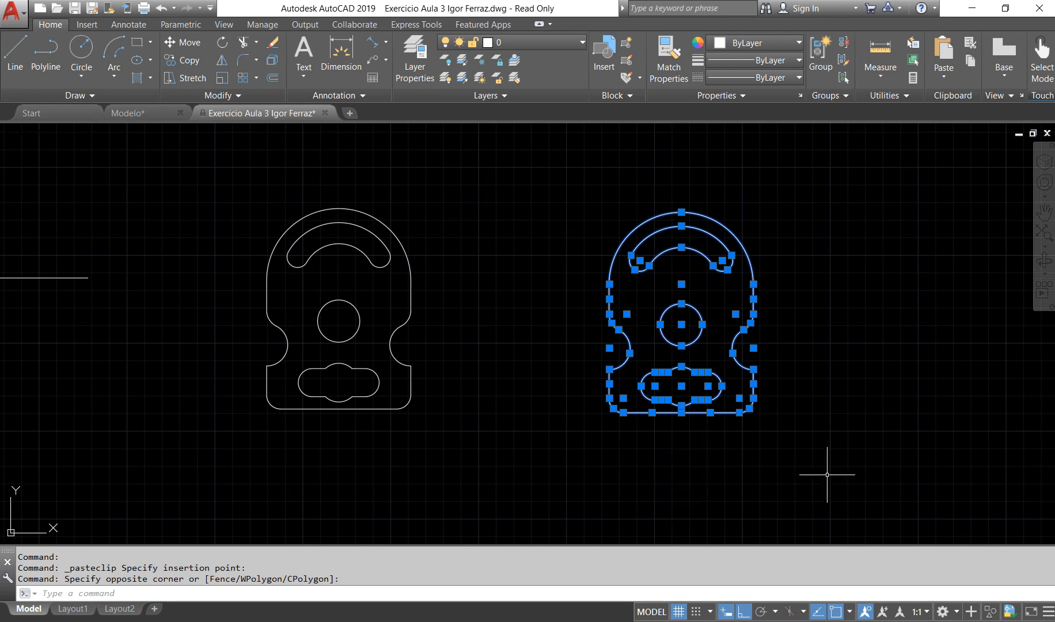
scroll(803, 464, down, 6)
scroll(800, 451, up, 2)
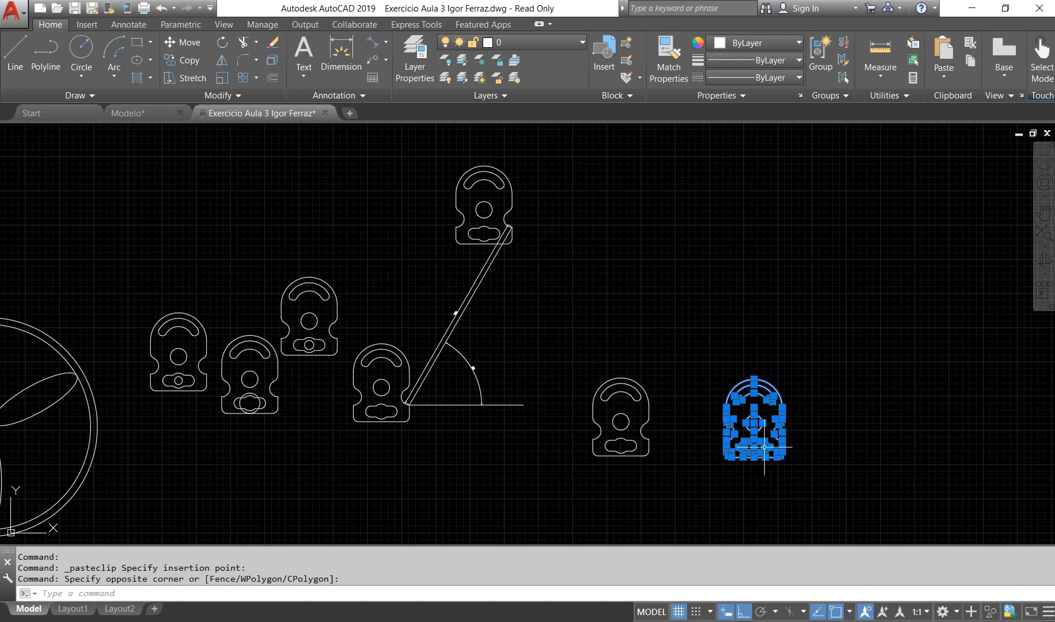
key(ctrl+c)
key(ctrl+v)
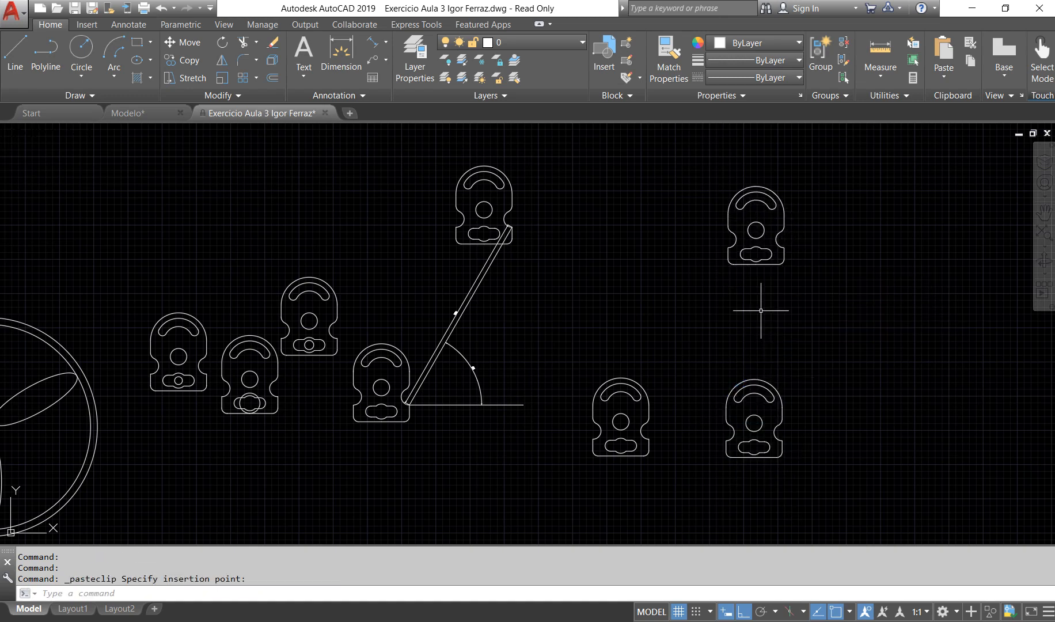
Step: Move the upper pasted plate by its central hole's center onto the free end of the horizontal line under the angle dimension
click(705, 182)
click(705, 182)
click(820, 293)
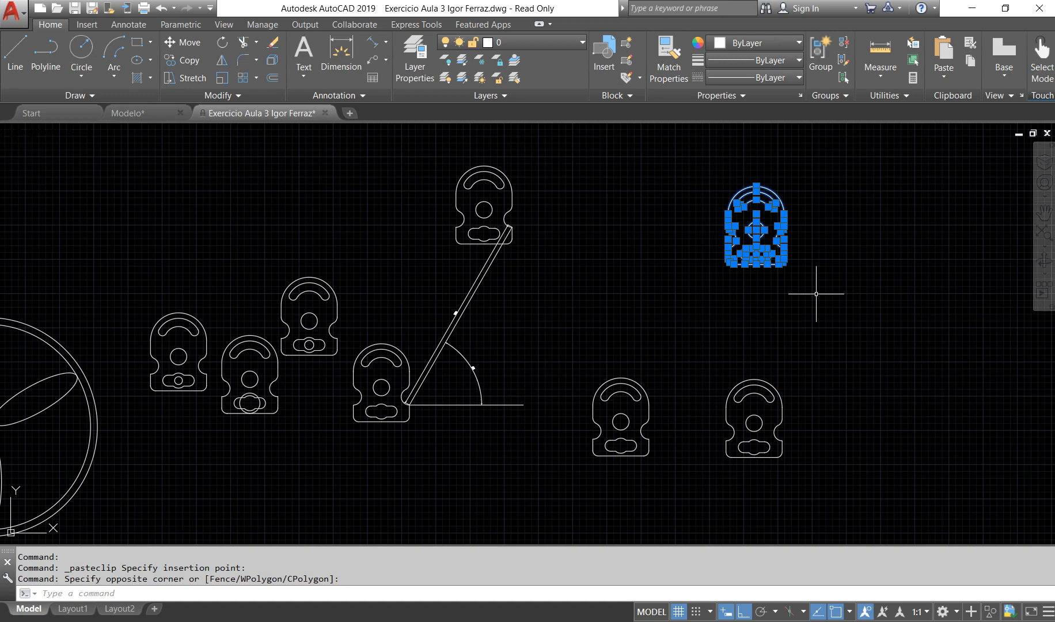
text(M)
key(Return)
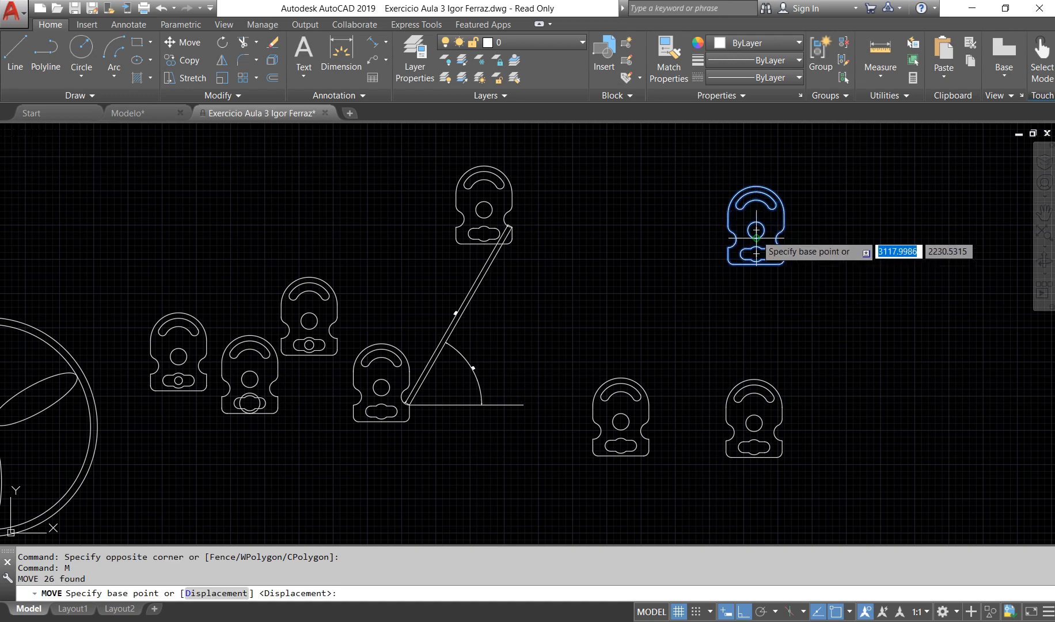
click(756, 230)
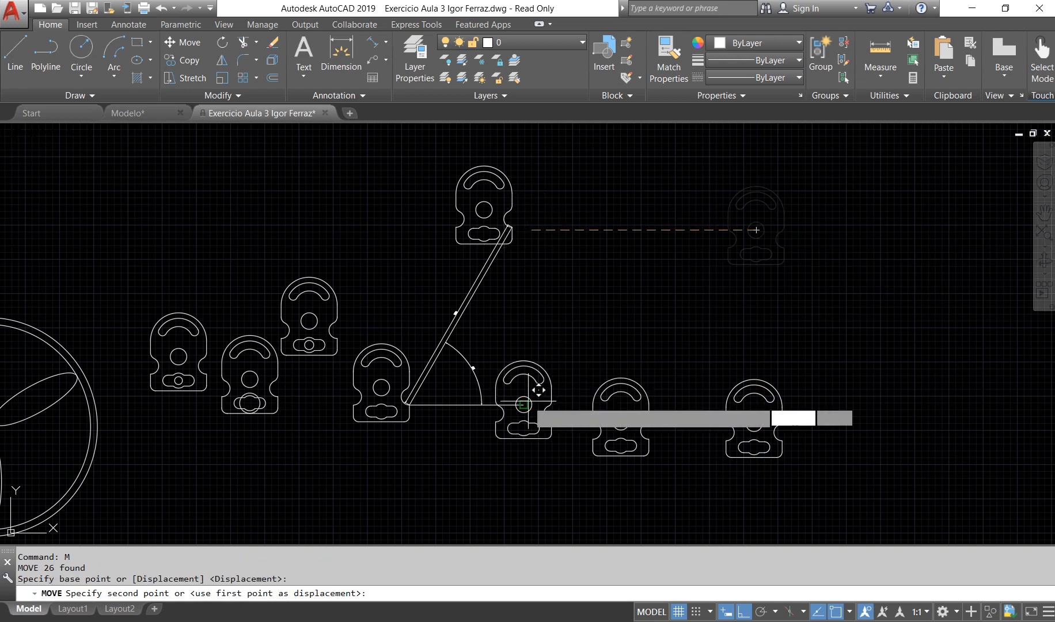
click(523, 404)
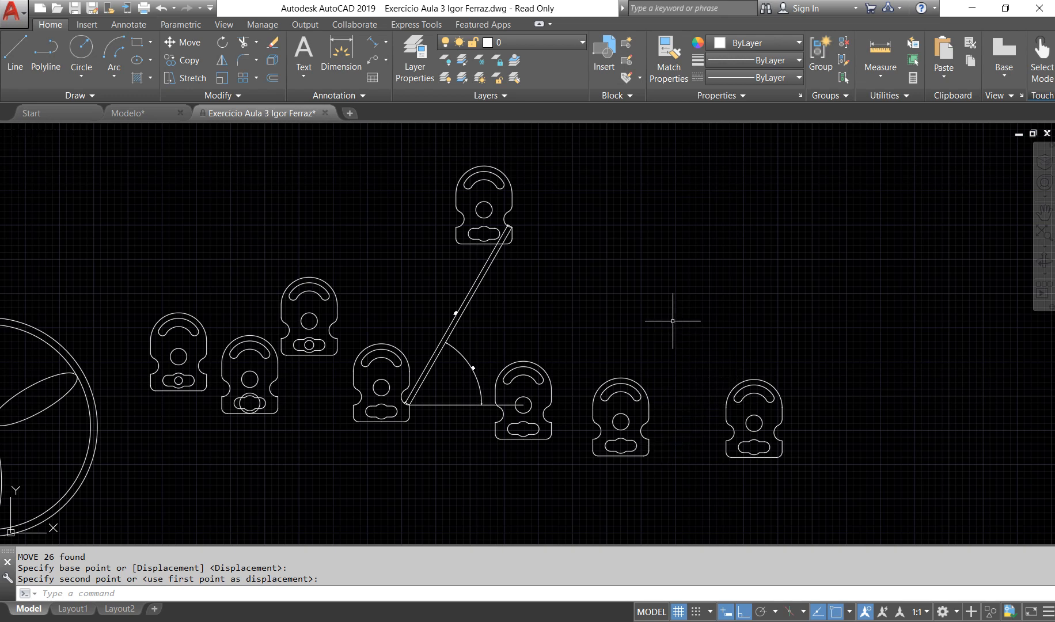
Step: Copy the rightmost plate from its bottom edge's midpoint onto the top of the neighboring plate's outer arc, stacking the two plates
click(711, 356)
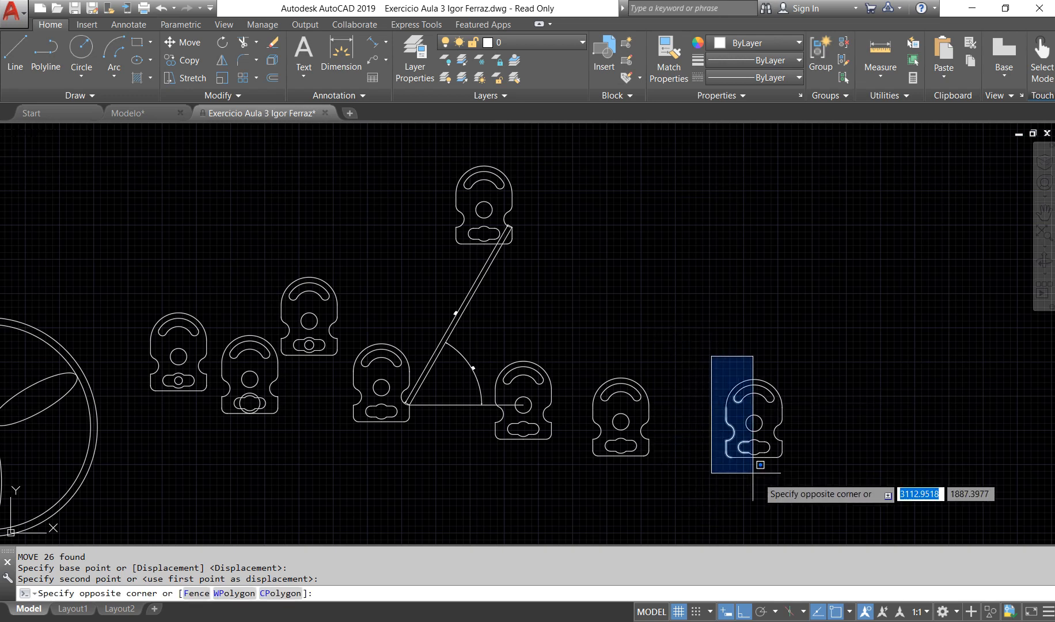
click(844, 487)
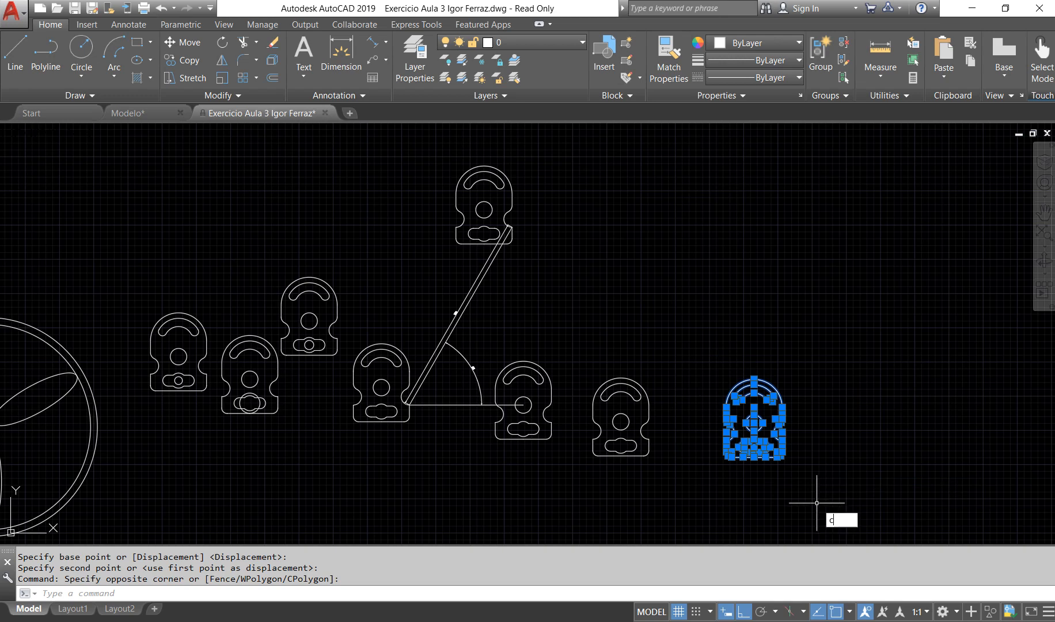
text(co)
key(Return)
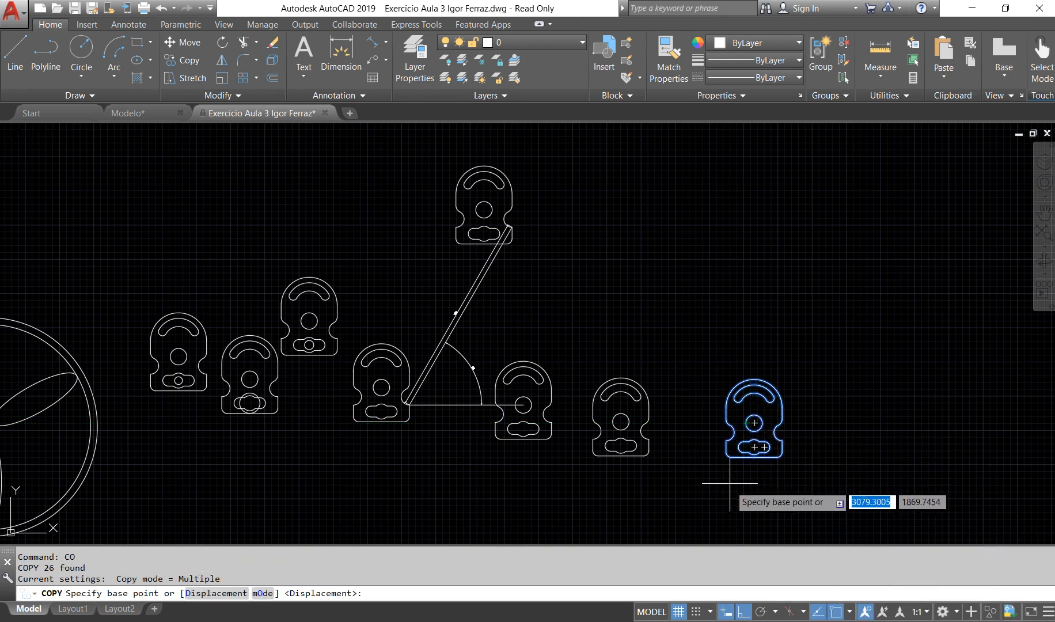
scroll(746, 465, up, 4)
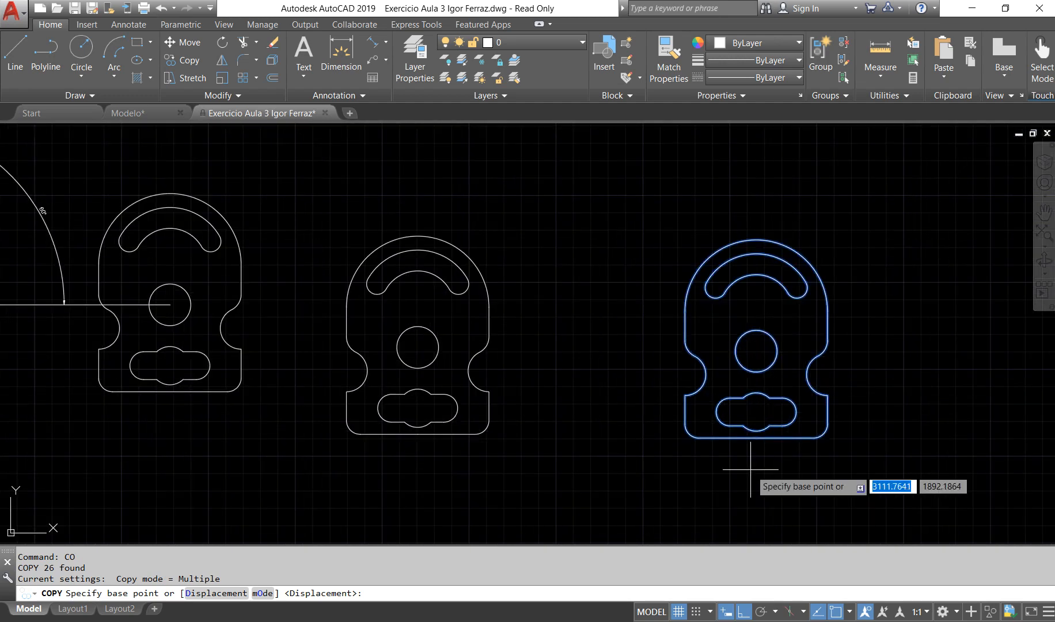
click(756, 432)
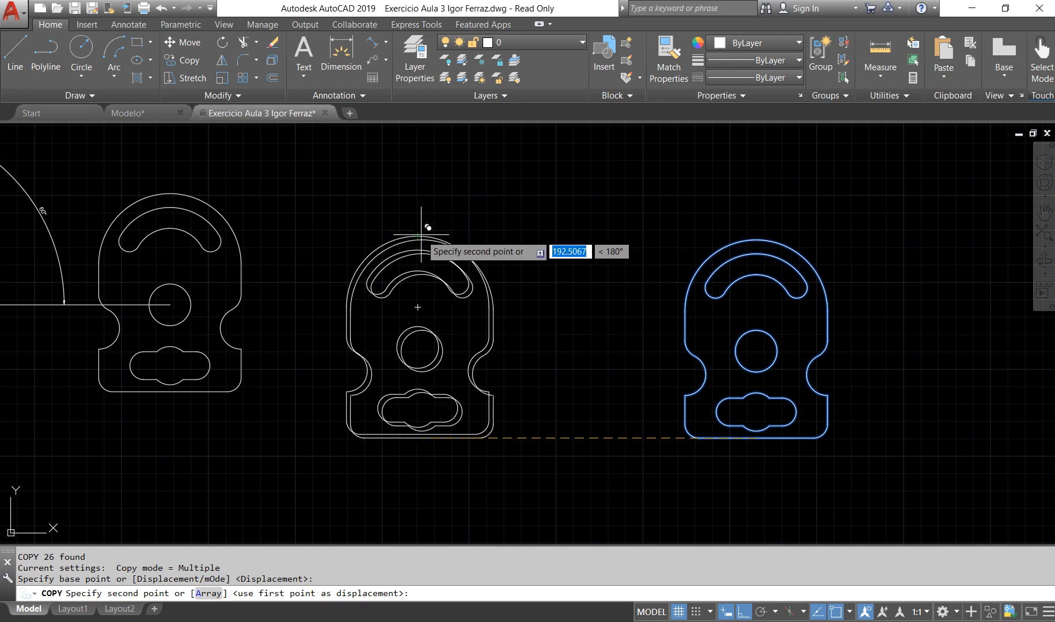
click(418, 236)
scroll(642, 396, down, 4)
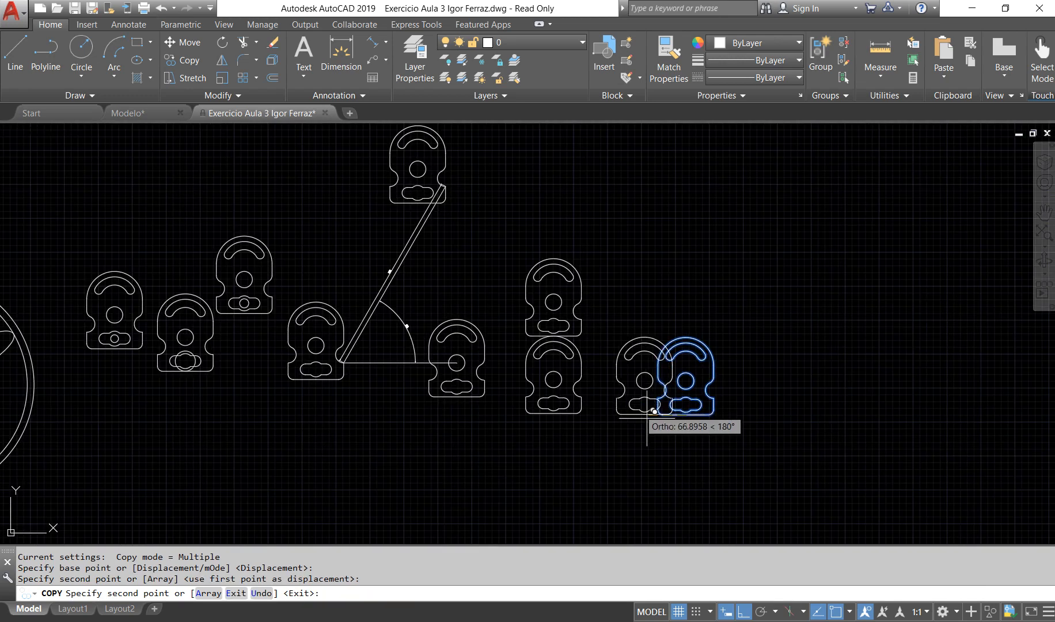
key(Escape)
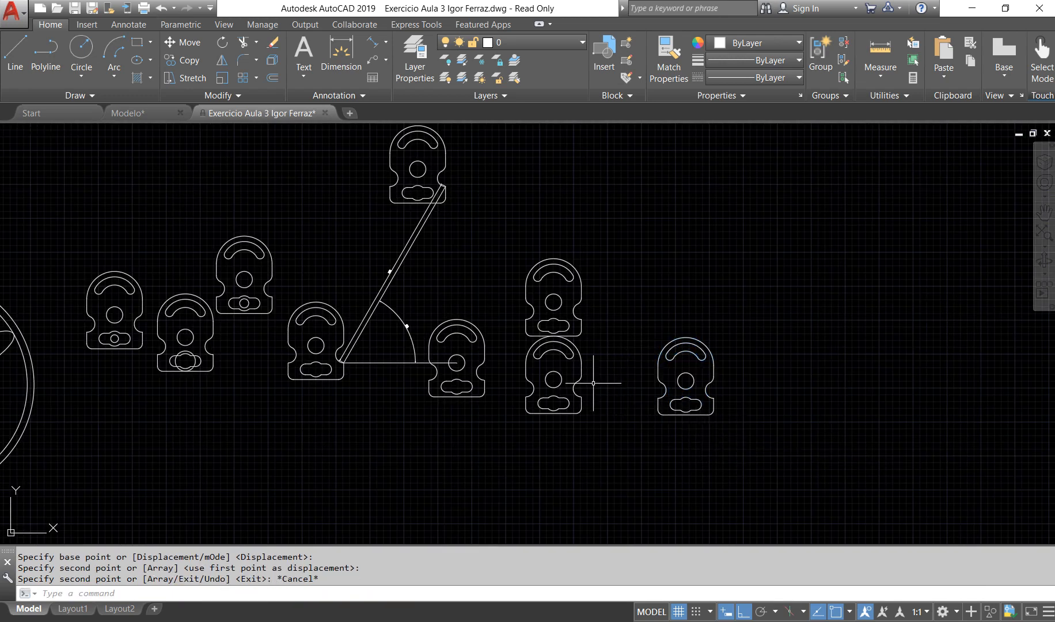